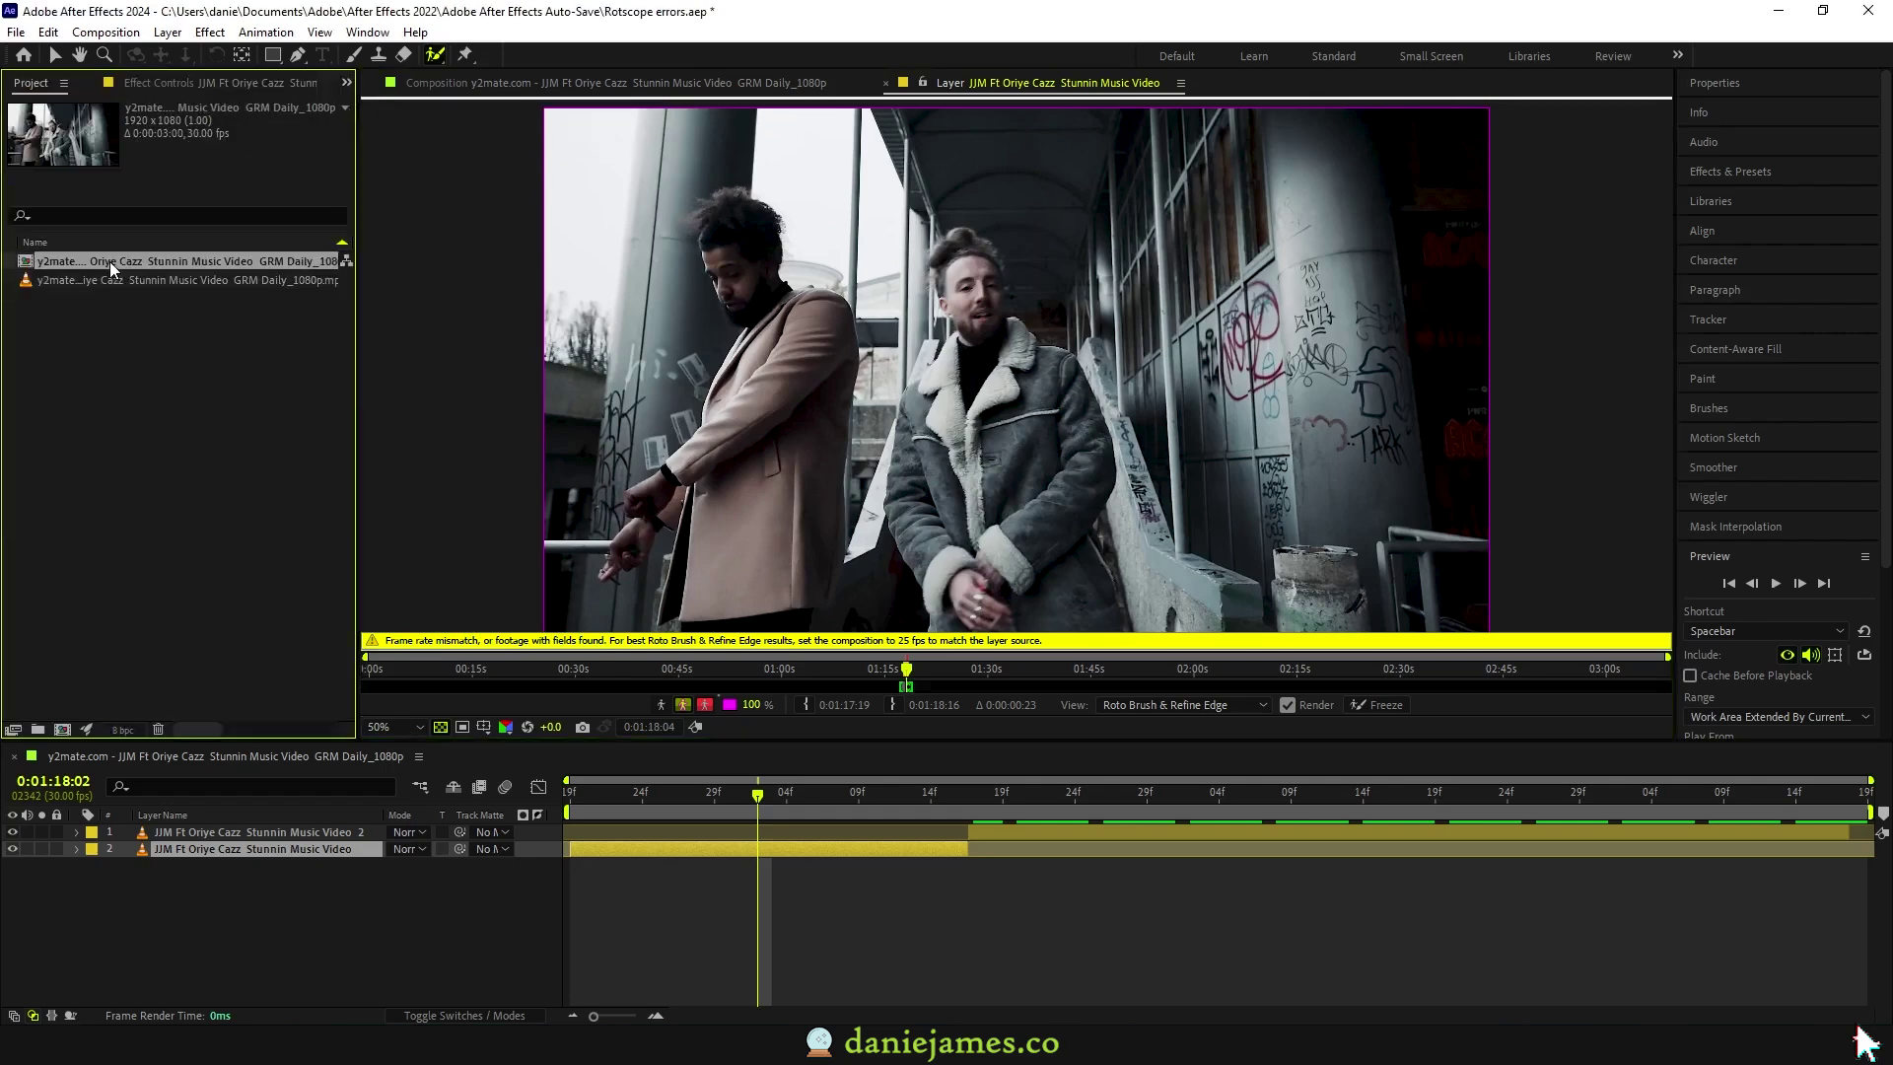
# Step: Set the composition frame rate to 25 fps and scrub the footage to 0:01:18:16
pyautogui.click(106, 31)
pyautogui.click(219, 90)
pyautogui.click(902, 554)
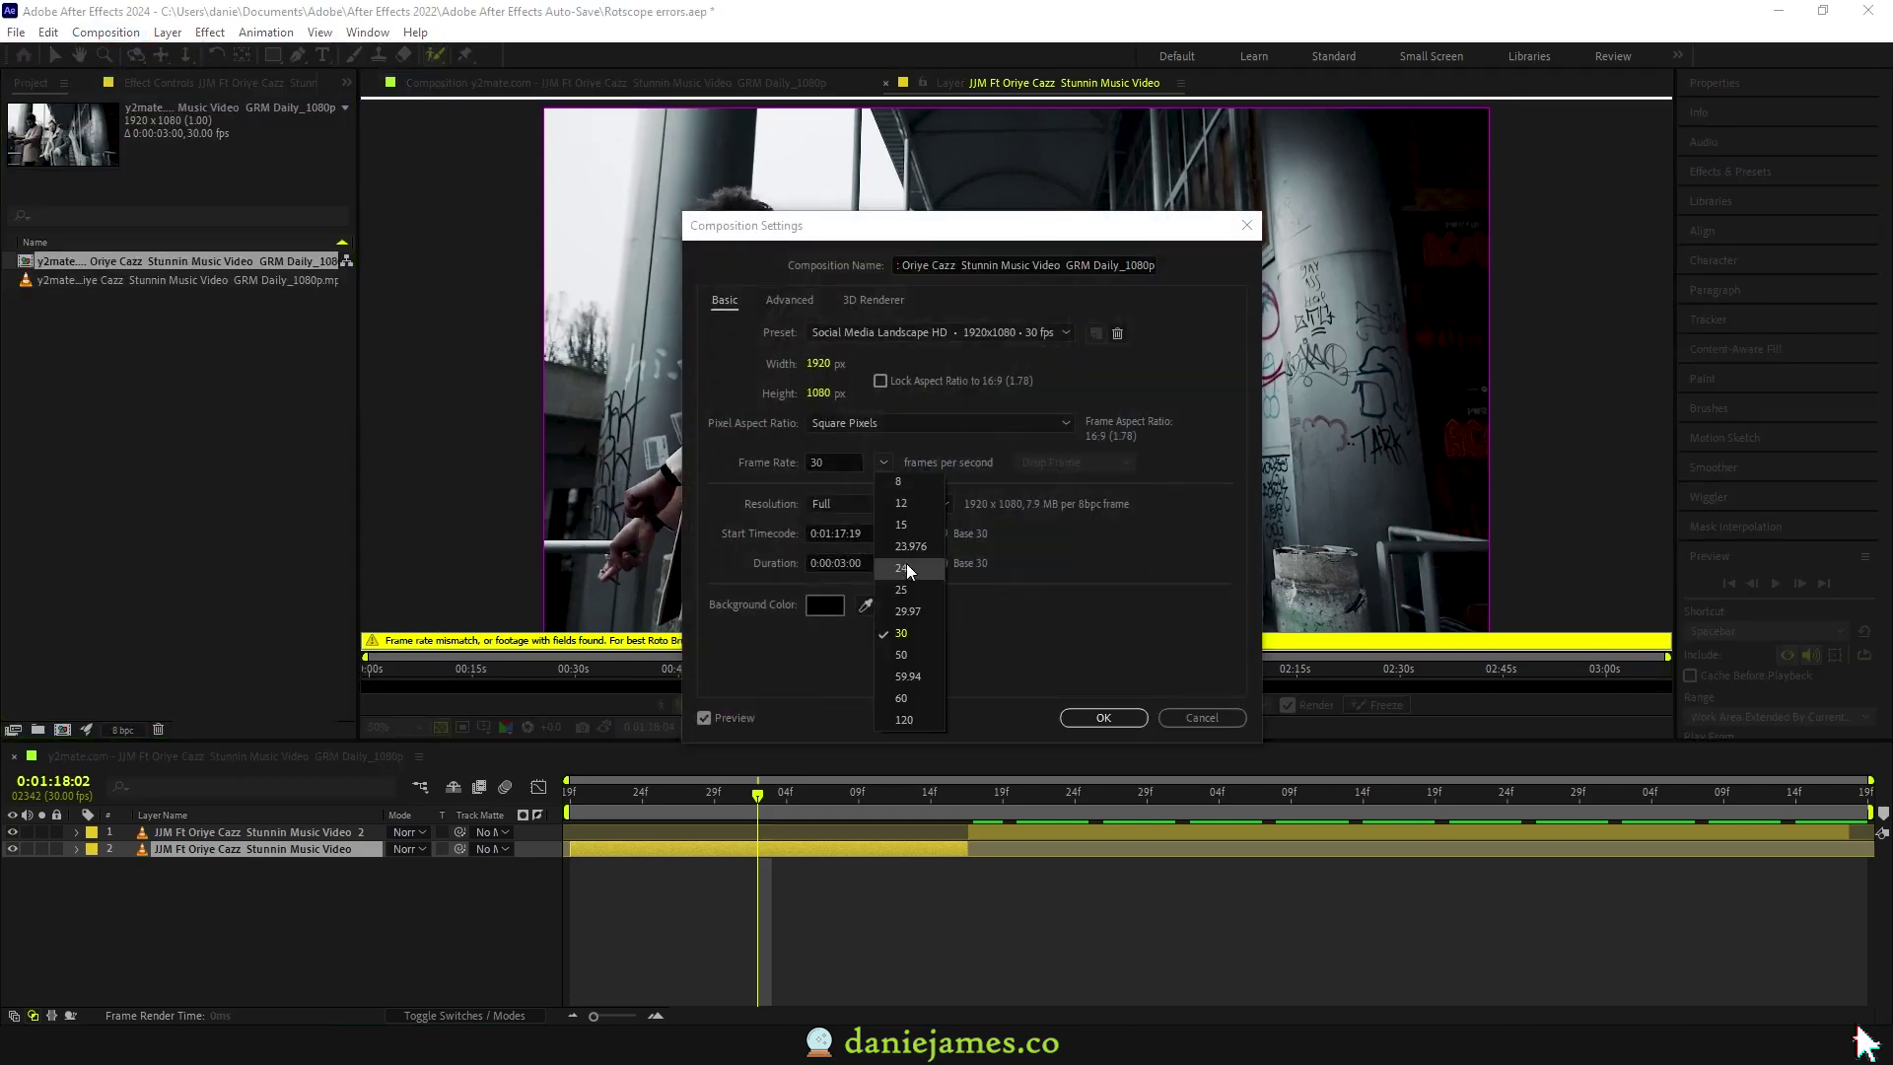
pyautogui.click(908, 564)
pyautogui.click(1085, 718)
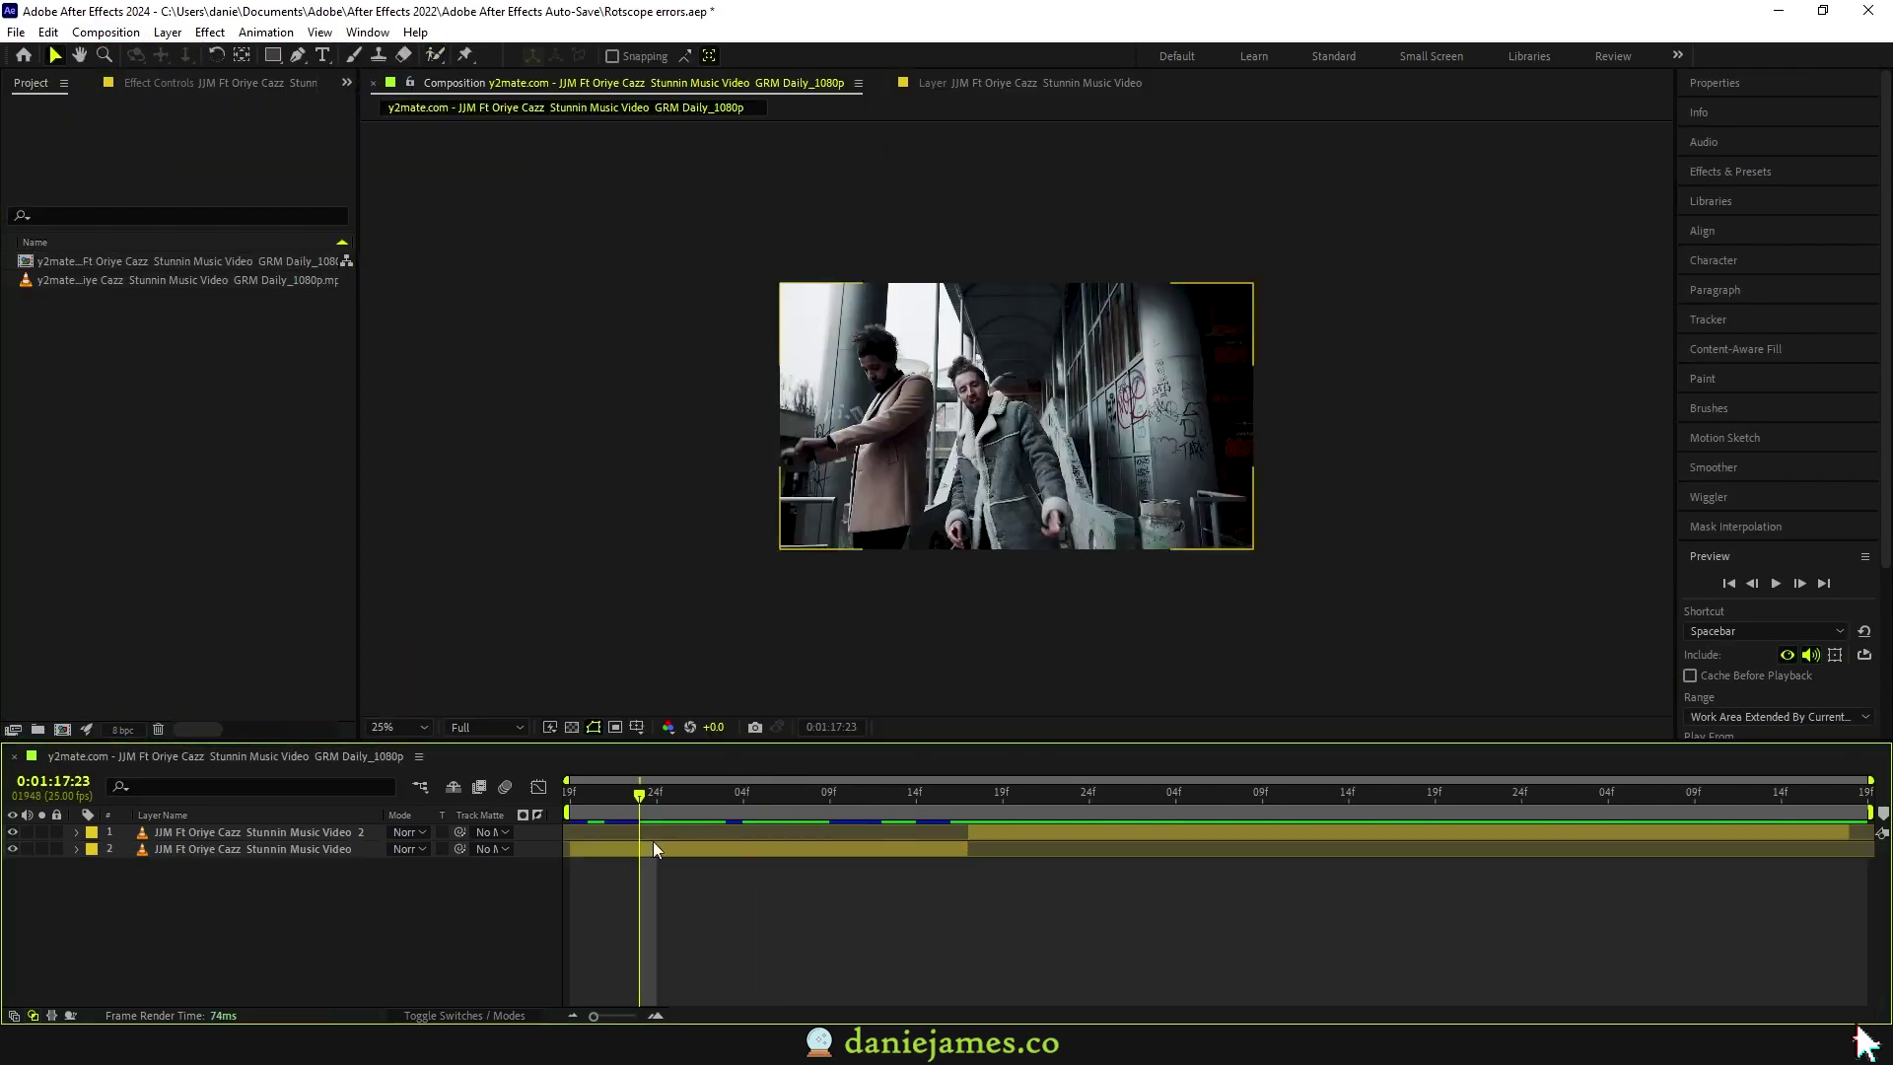
pyautogui.click(645, 797)
pyautogui.moveTo(654, 793); pyautogui.dragTo(765, 808)
# Step: With layer 2 selected, compare the comp's and the .mp4's 25 fps frame rates in the Project panel
pyautogui.click(767, 843)
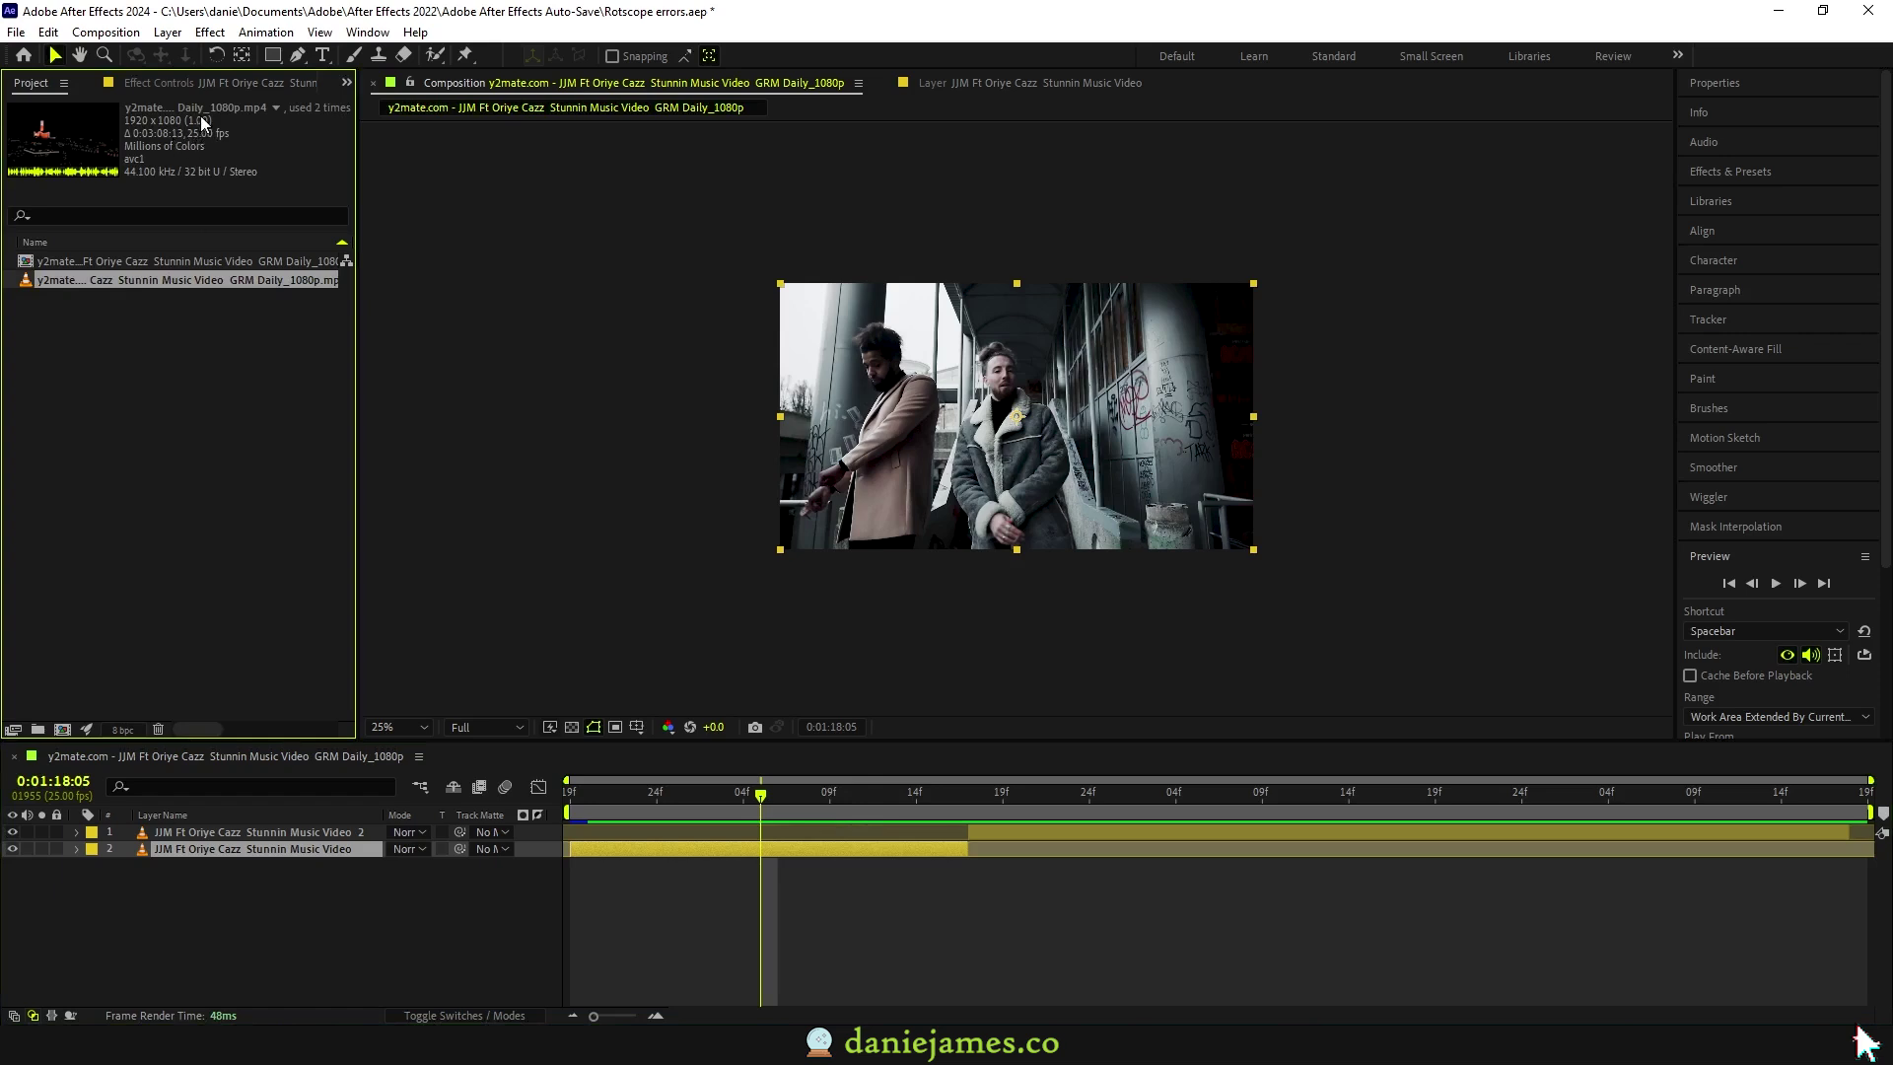
pyautogui.click(84, 264)
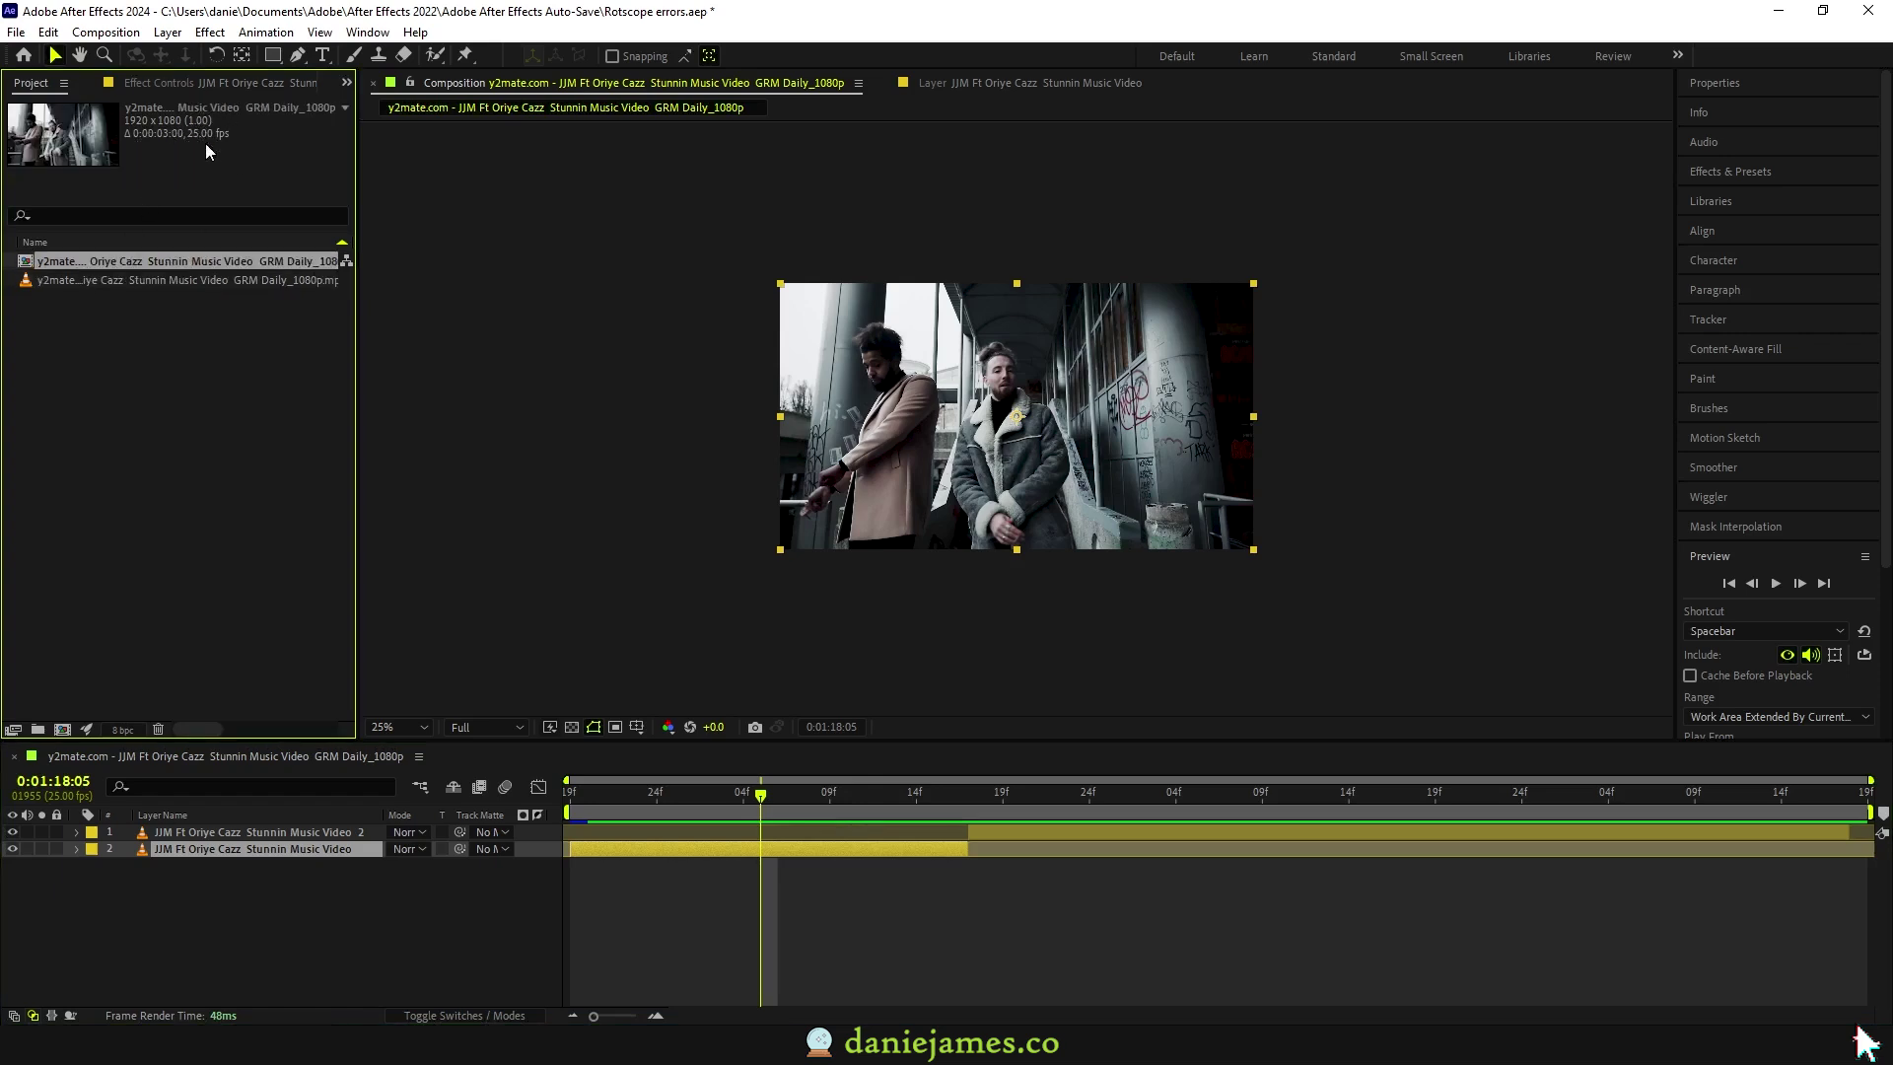
pyautogui.click(160, 281)
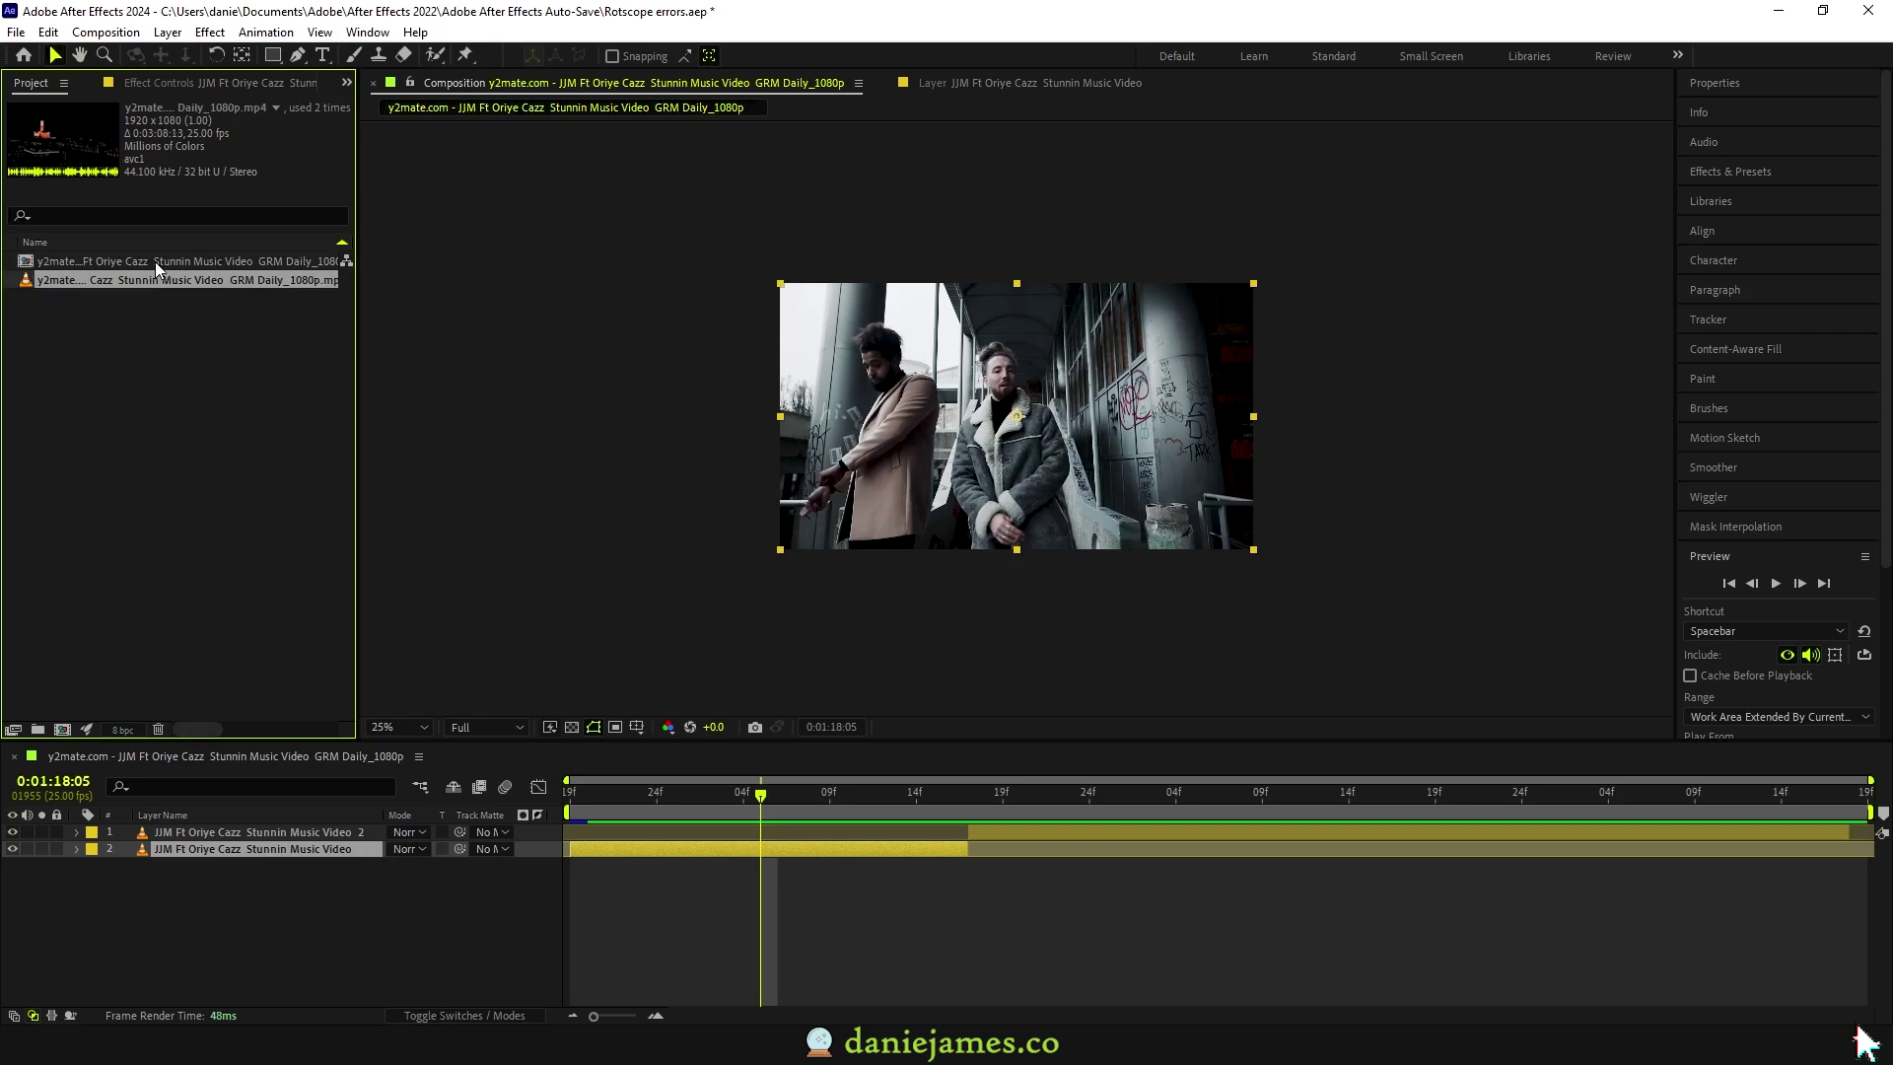
pyautogui.click(156, 263)
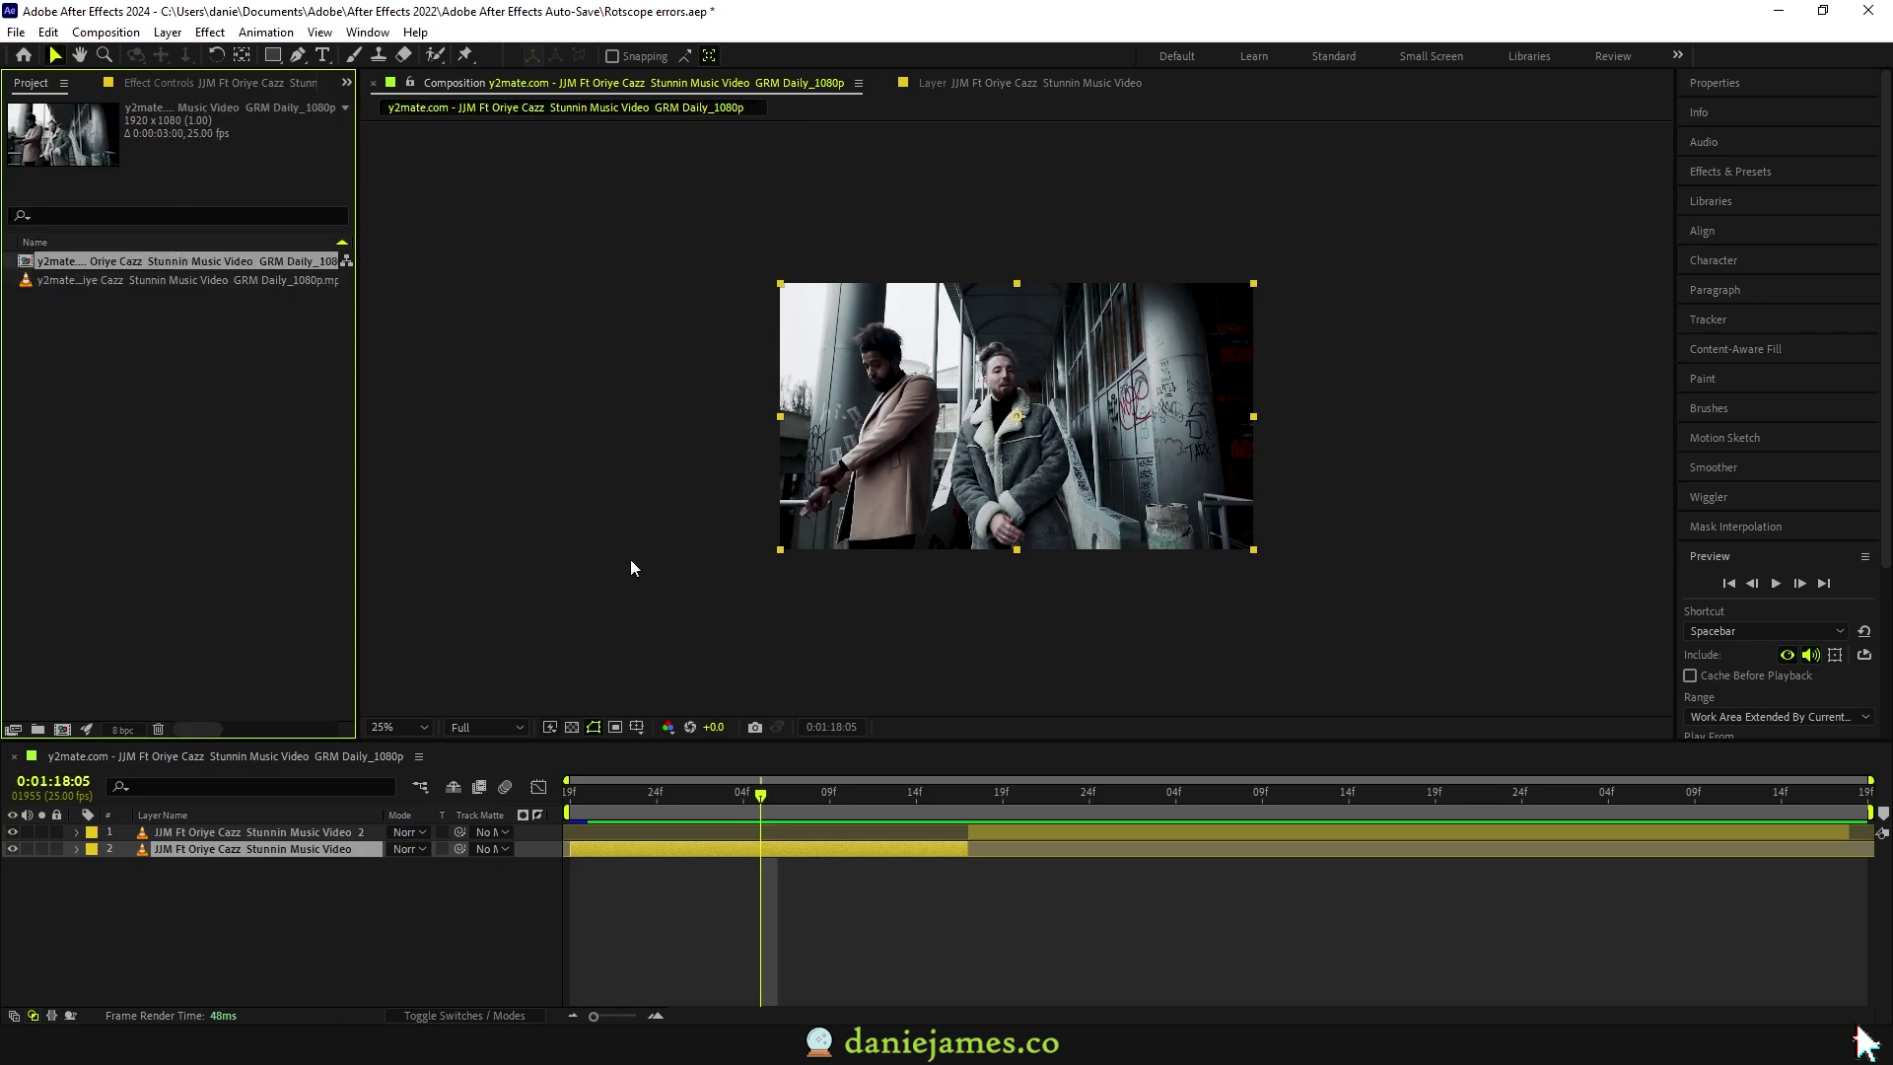
pyautogui.moveTo(778, 801); pyautogui.dragTo(757, 804)
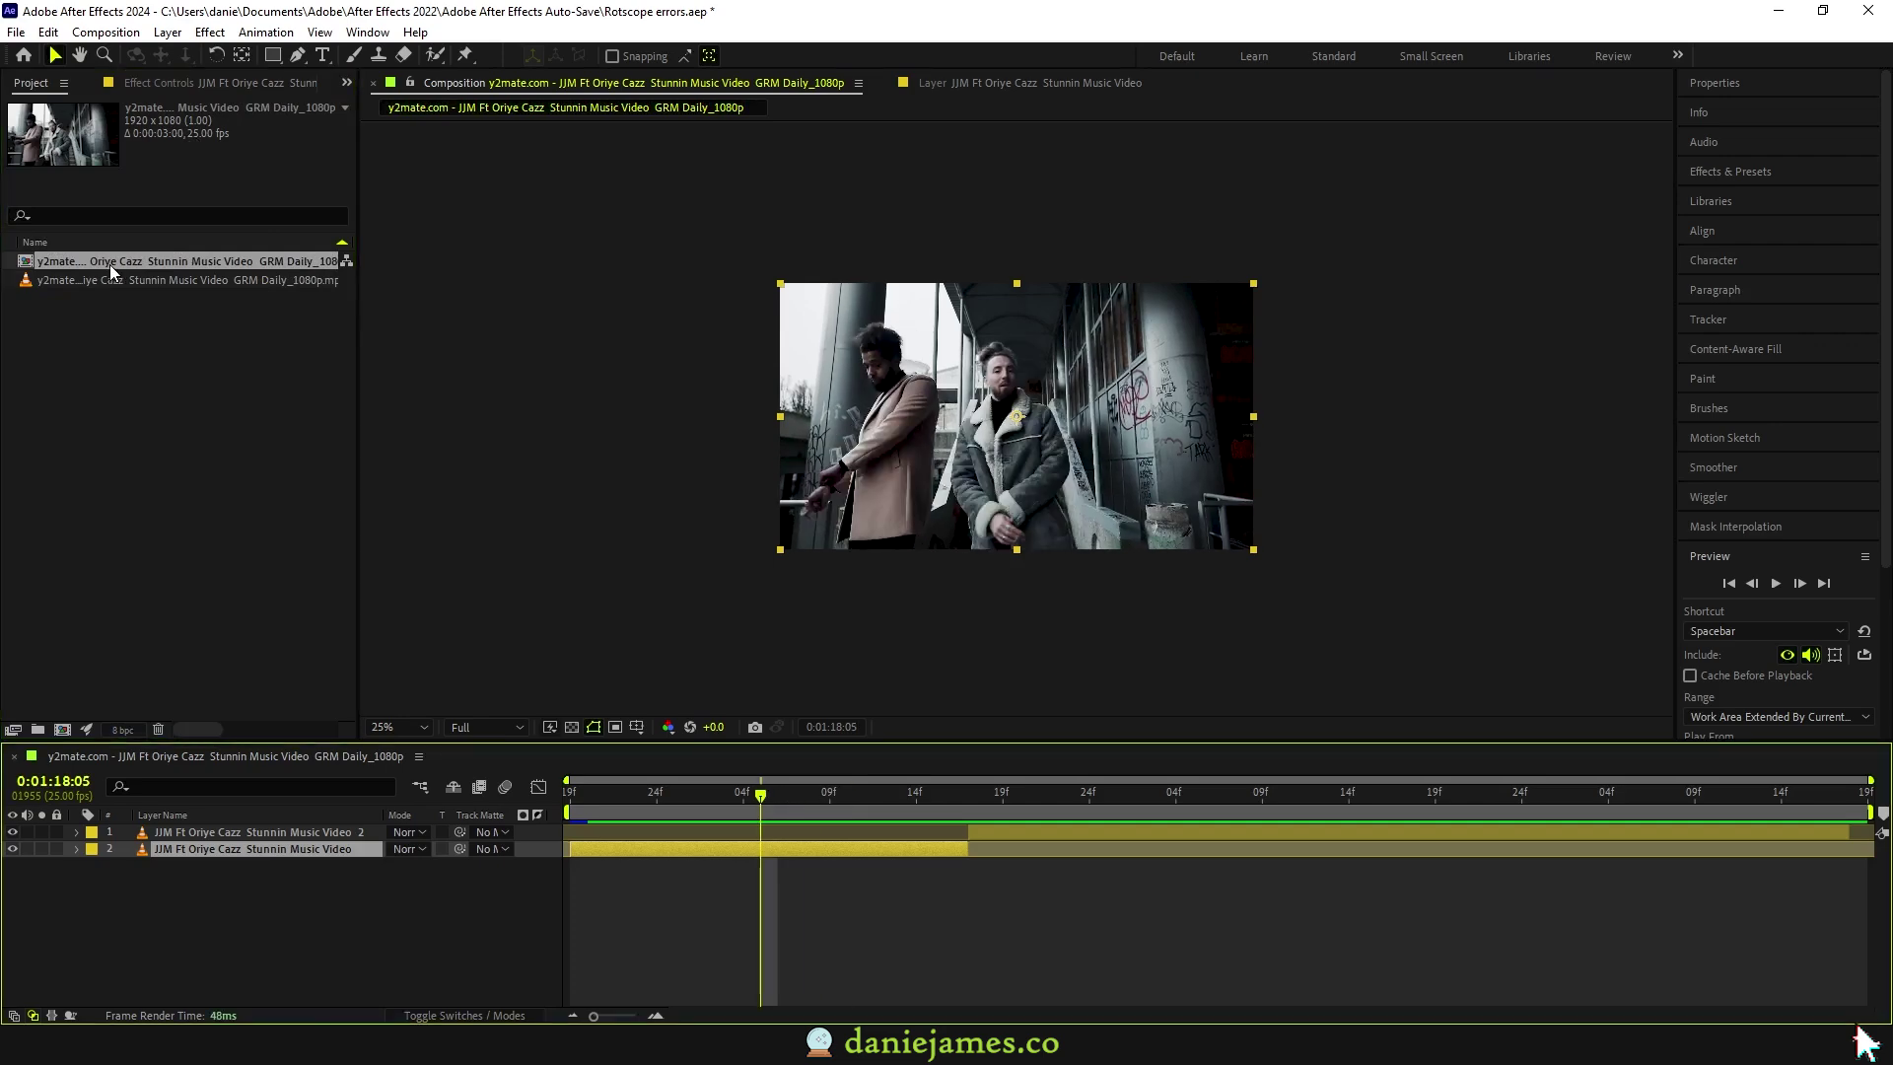
# Step: Change the composition frame rate to 30 fps
pyautogui.click(105, 32)
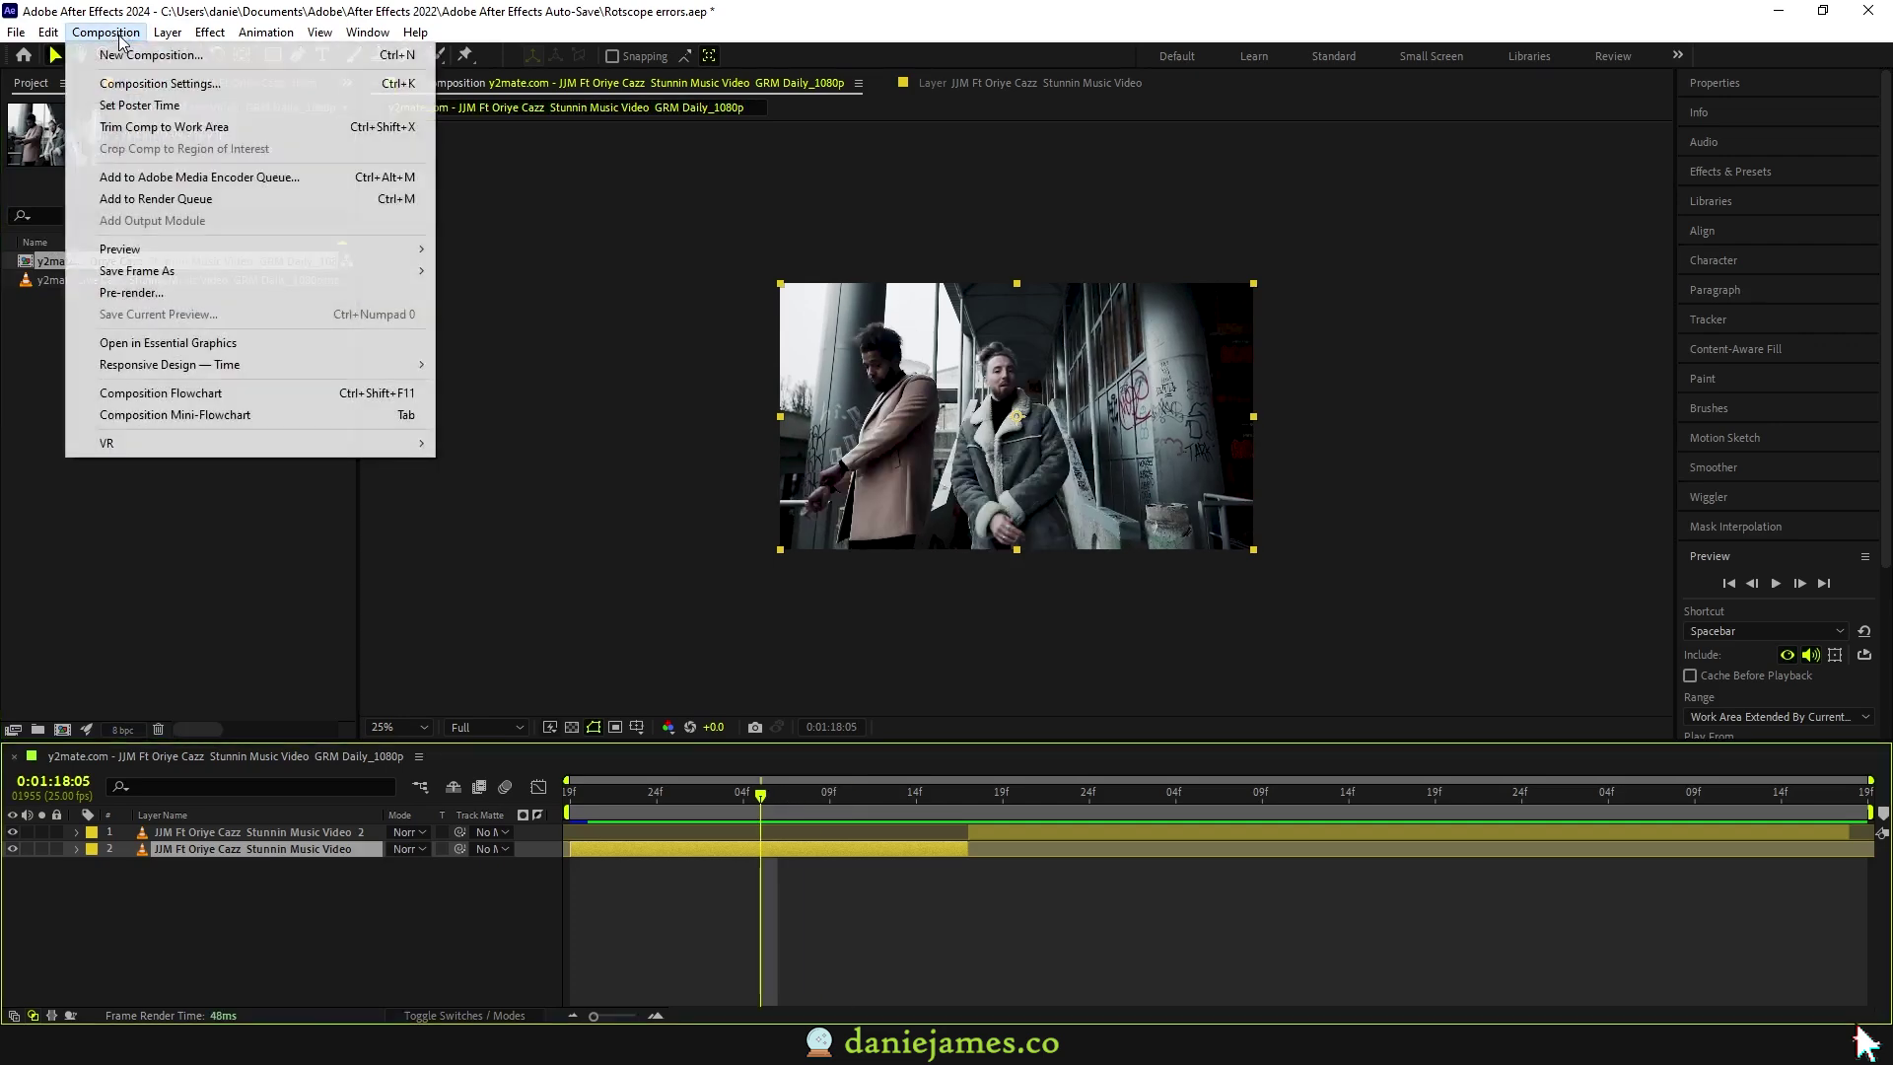
pyautogui.click(158, 84)
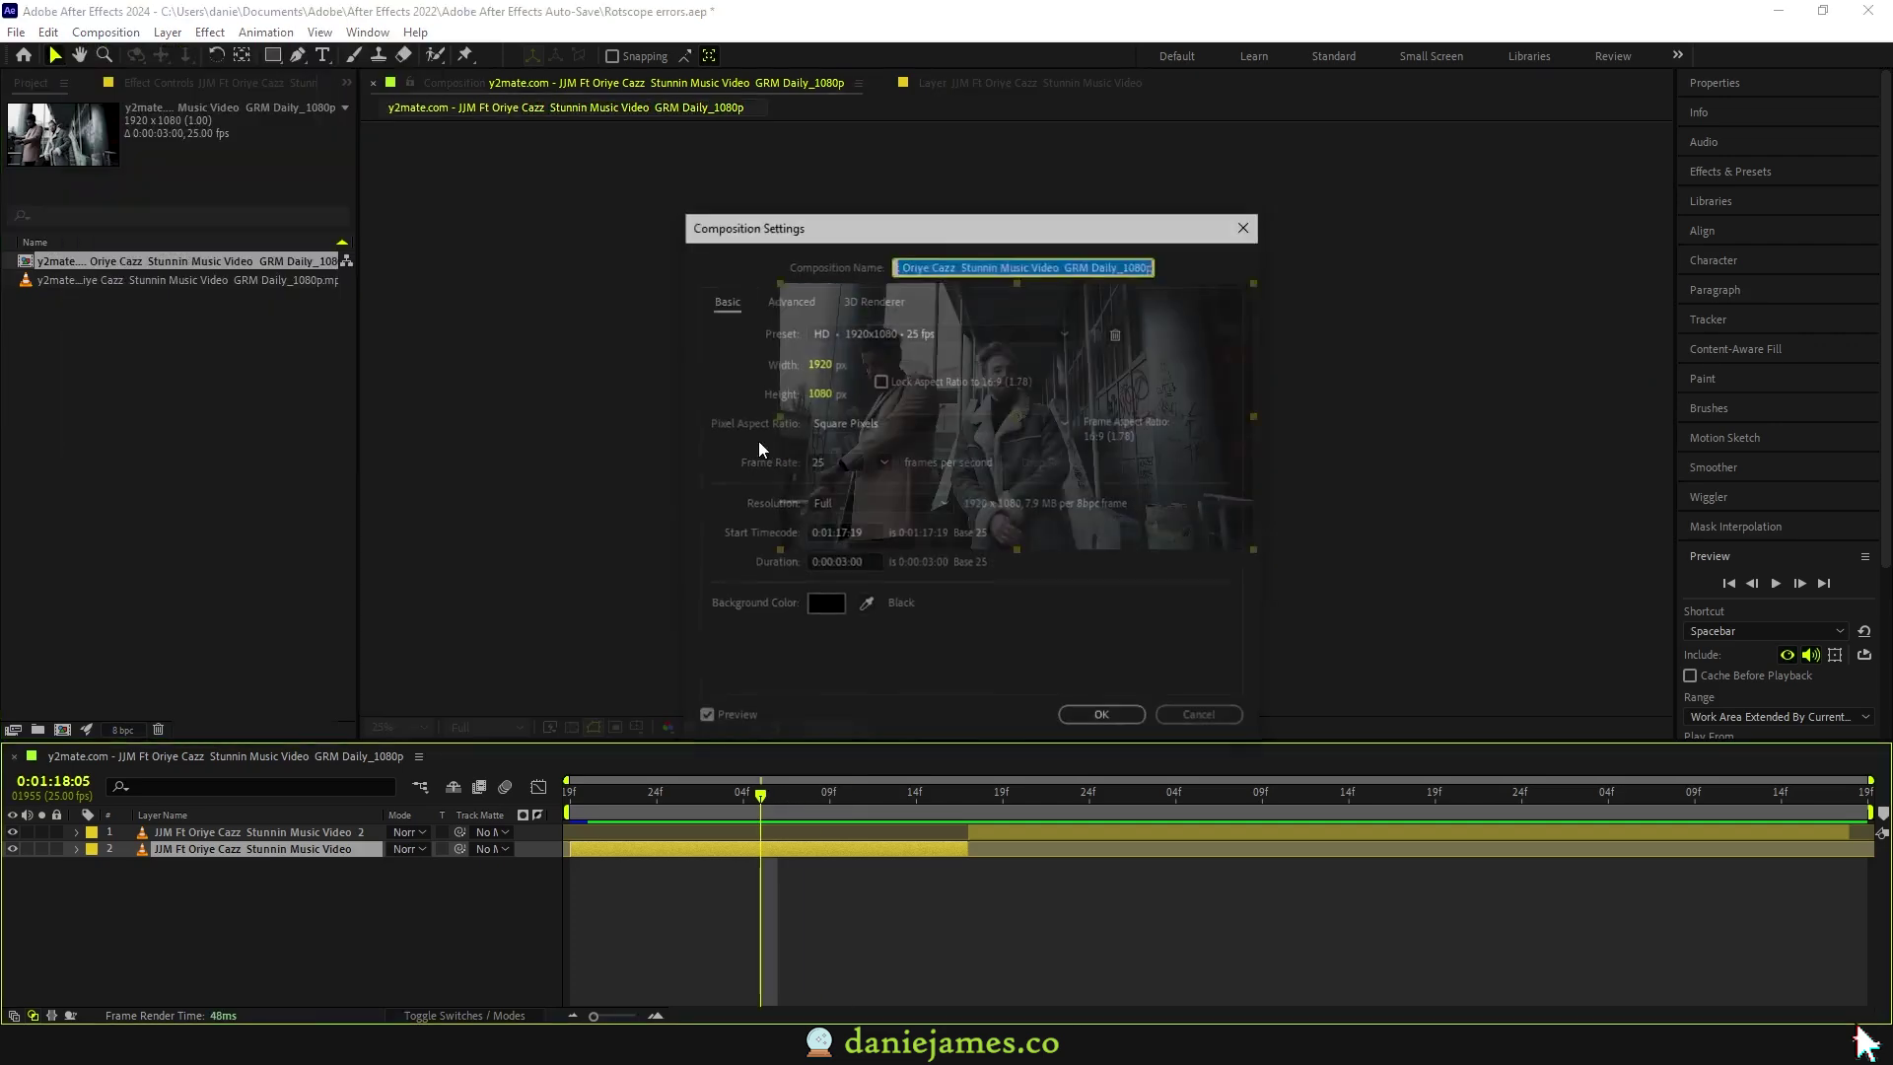
pyautogui.click(882, 463)
pyautogui.click(927, 594)
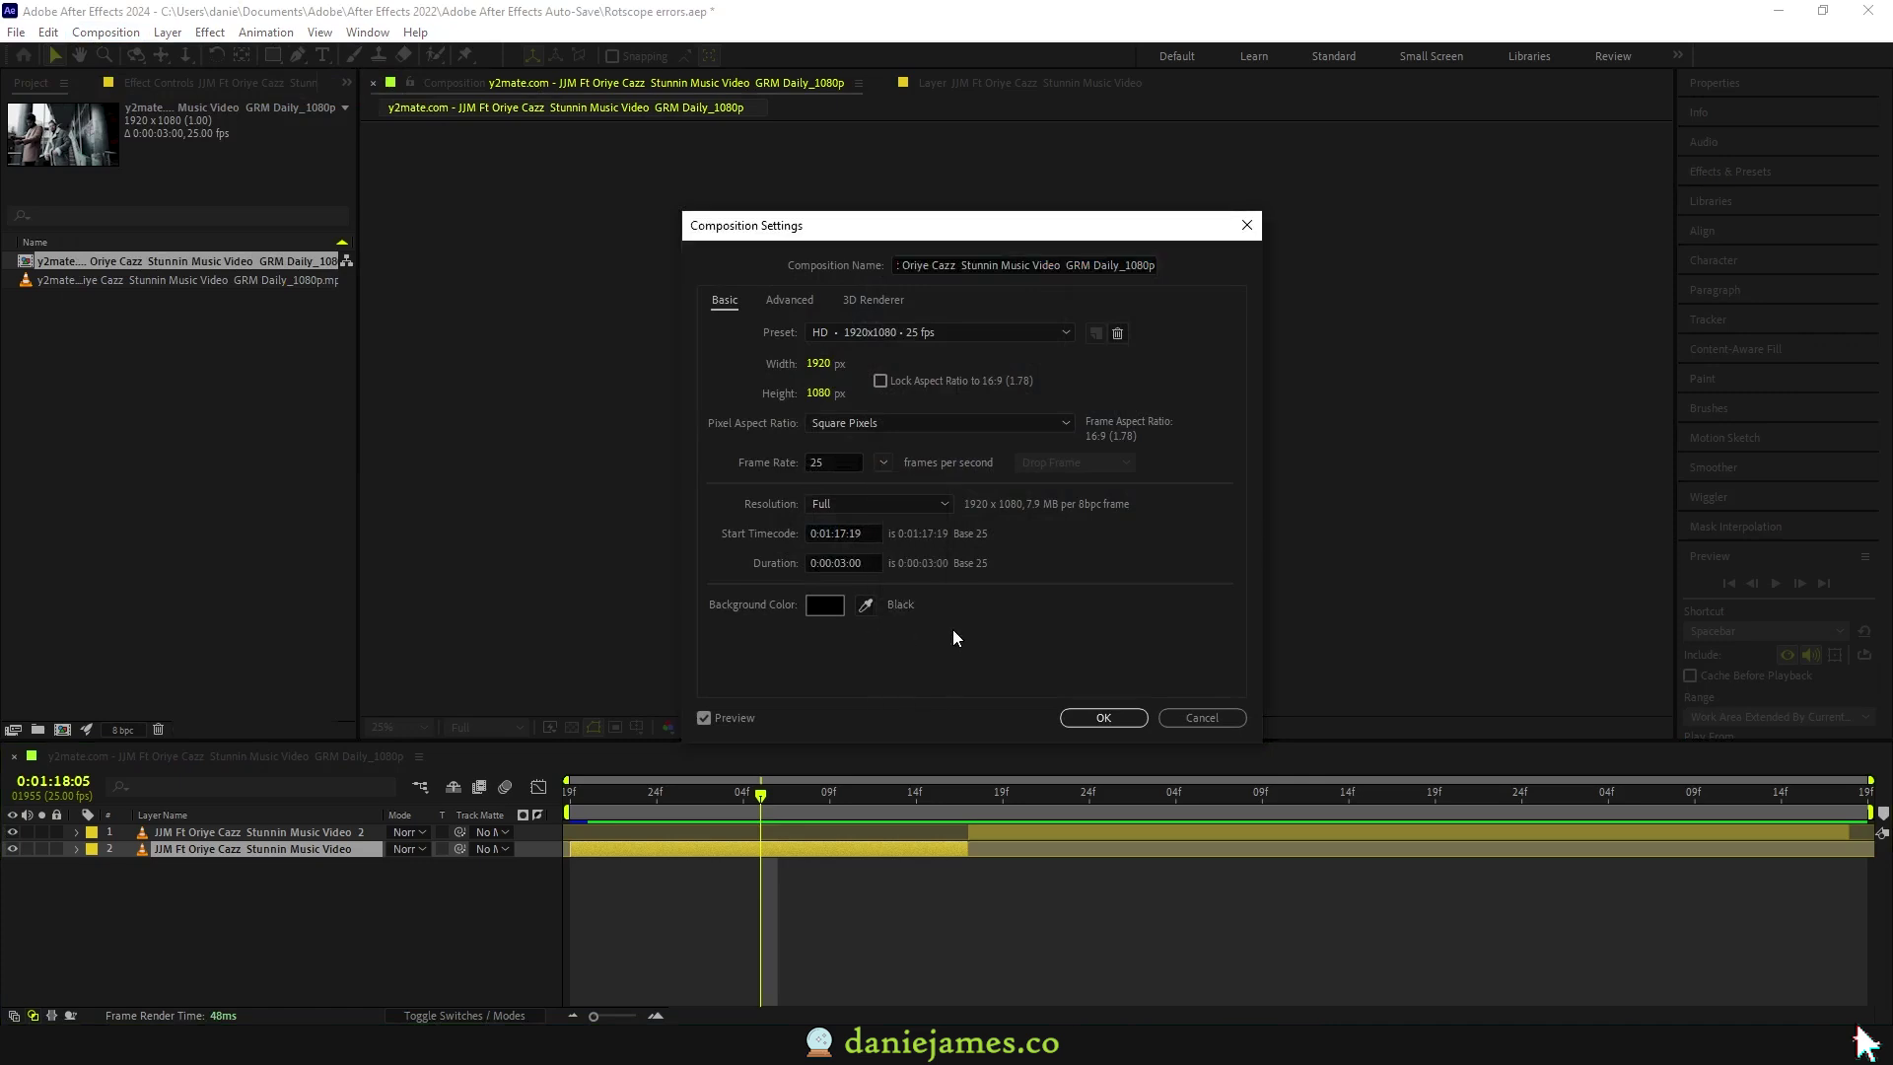
pyautogui.click(1087, 718)
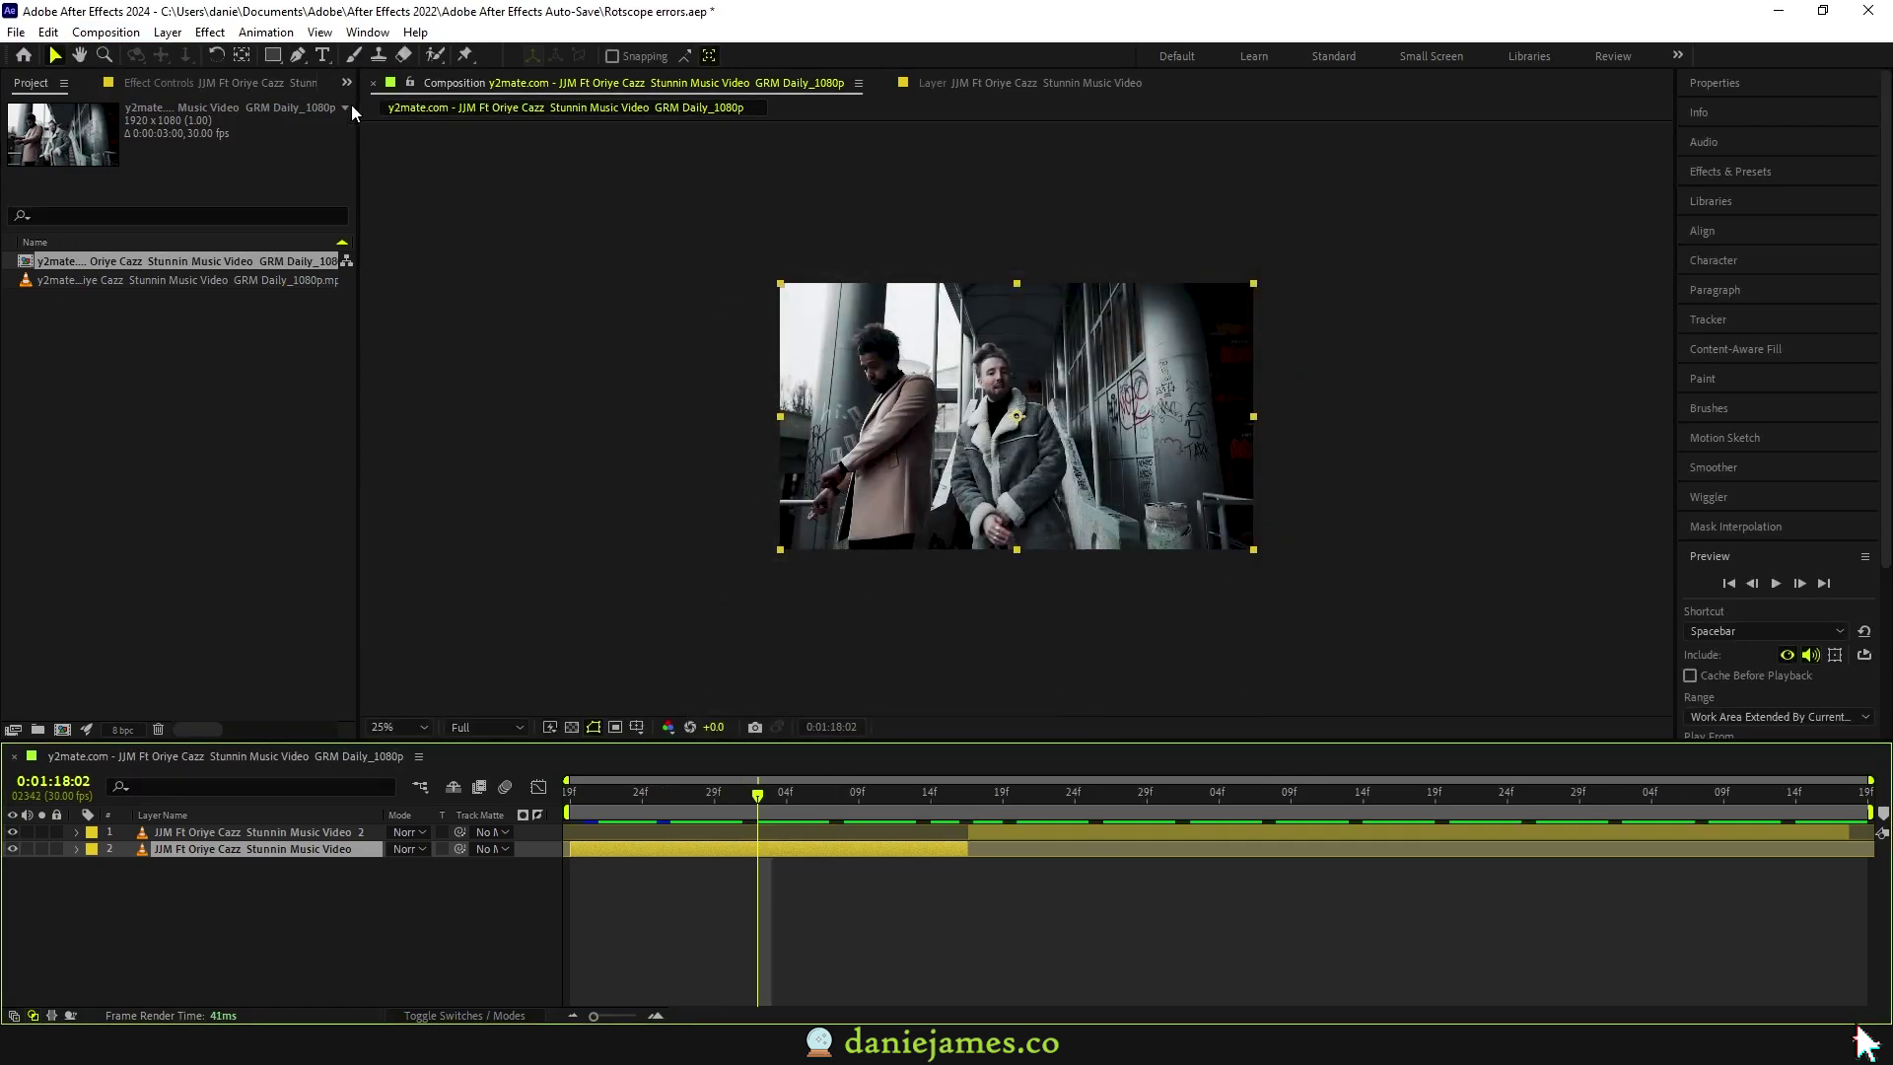
# Step: Open footage layer 2 and paint a Roto Brush foreground stroke on the subject
pyautogui.click(435, 54)
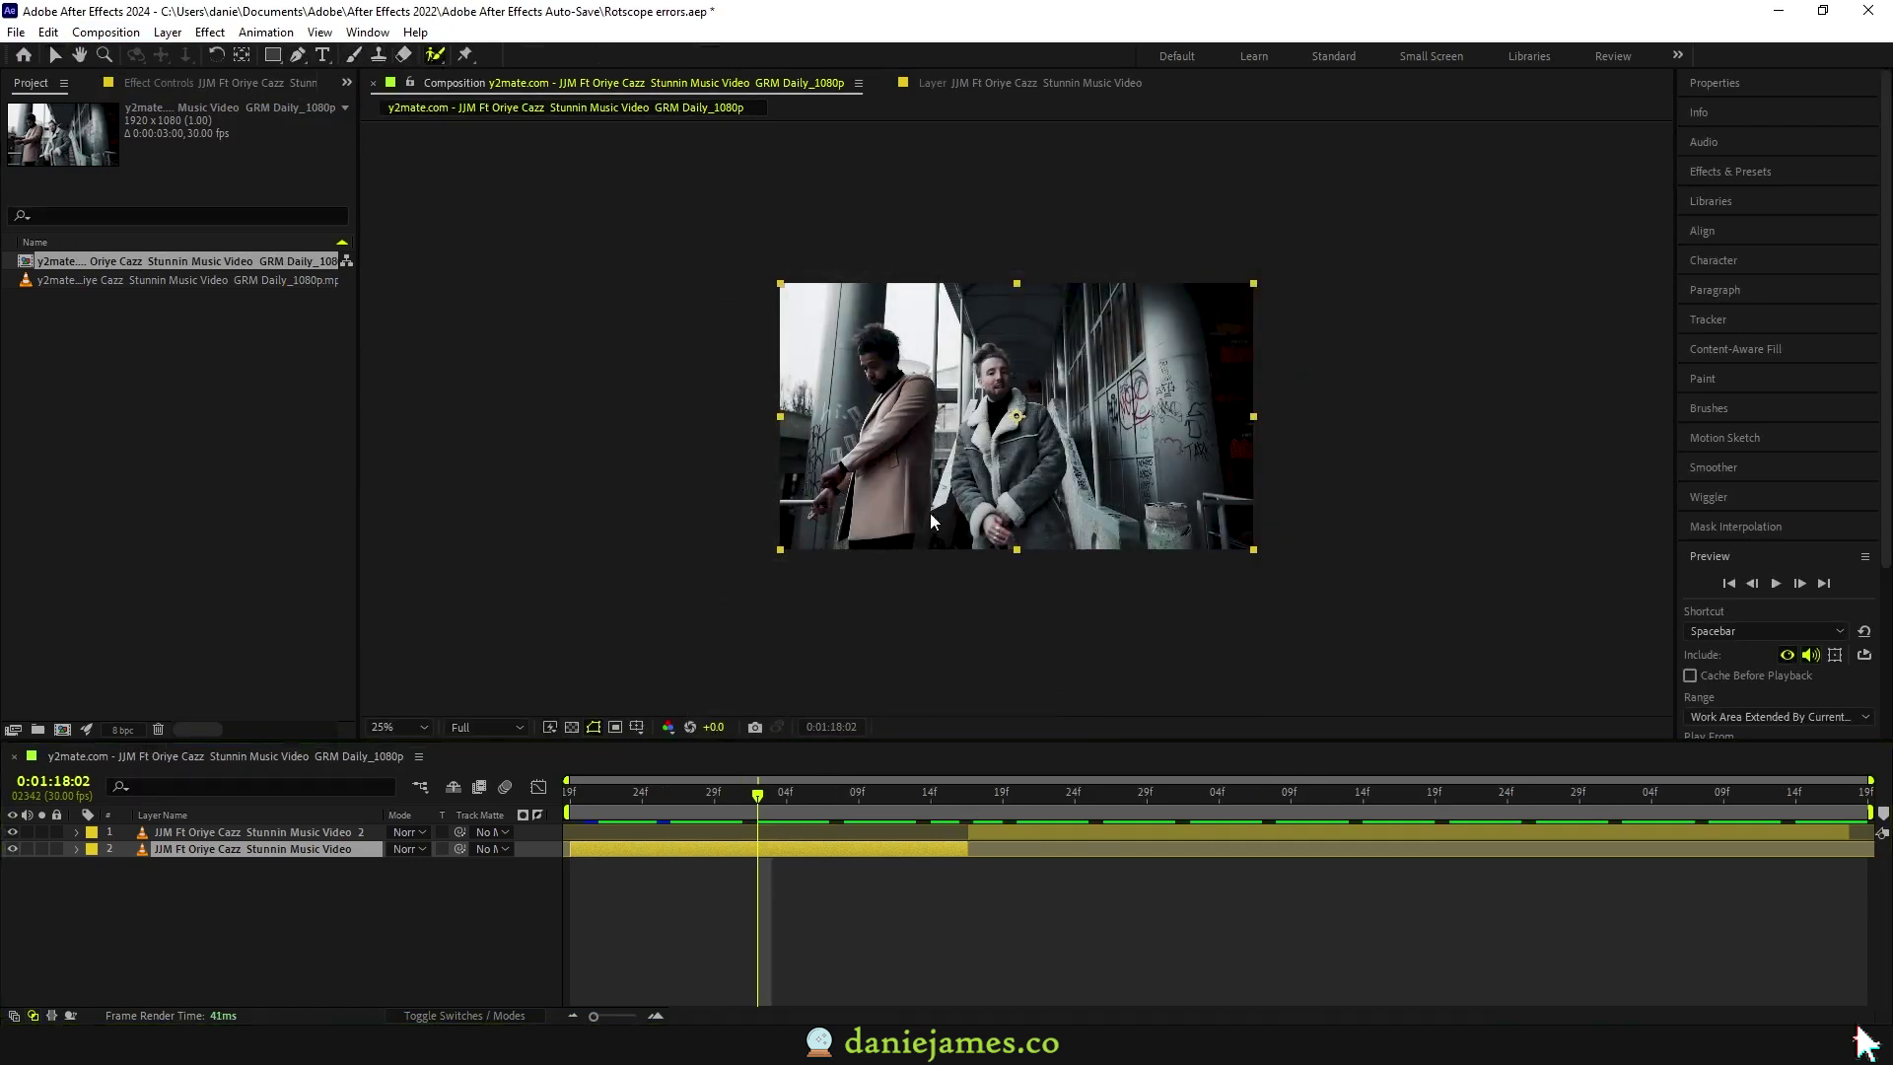
pyautogui.doubleClick(189, 854)
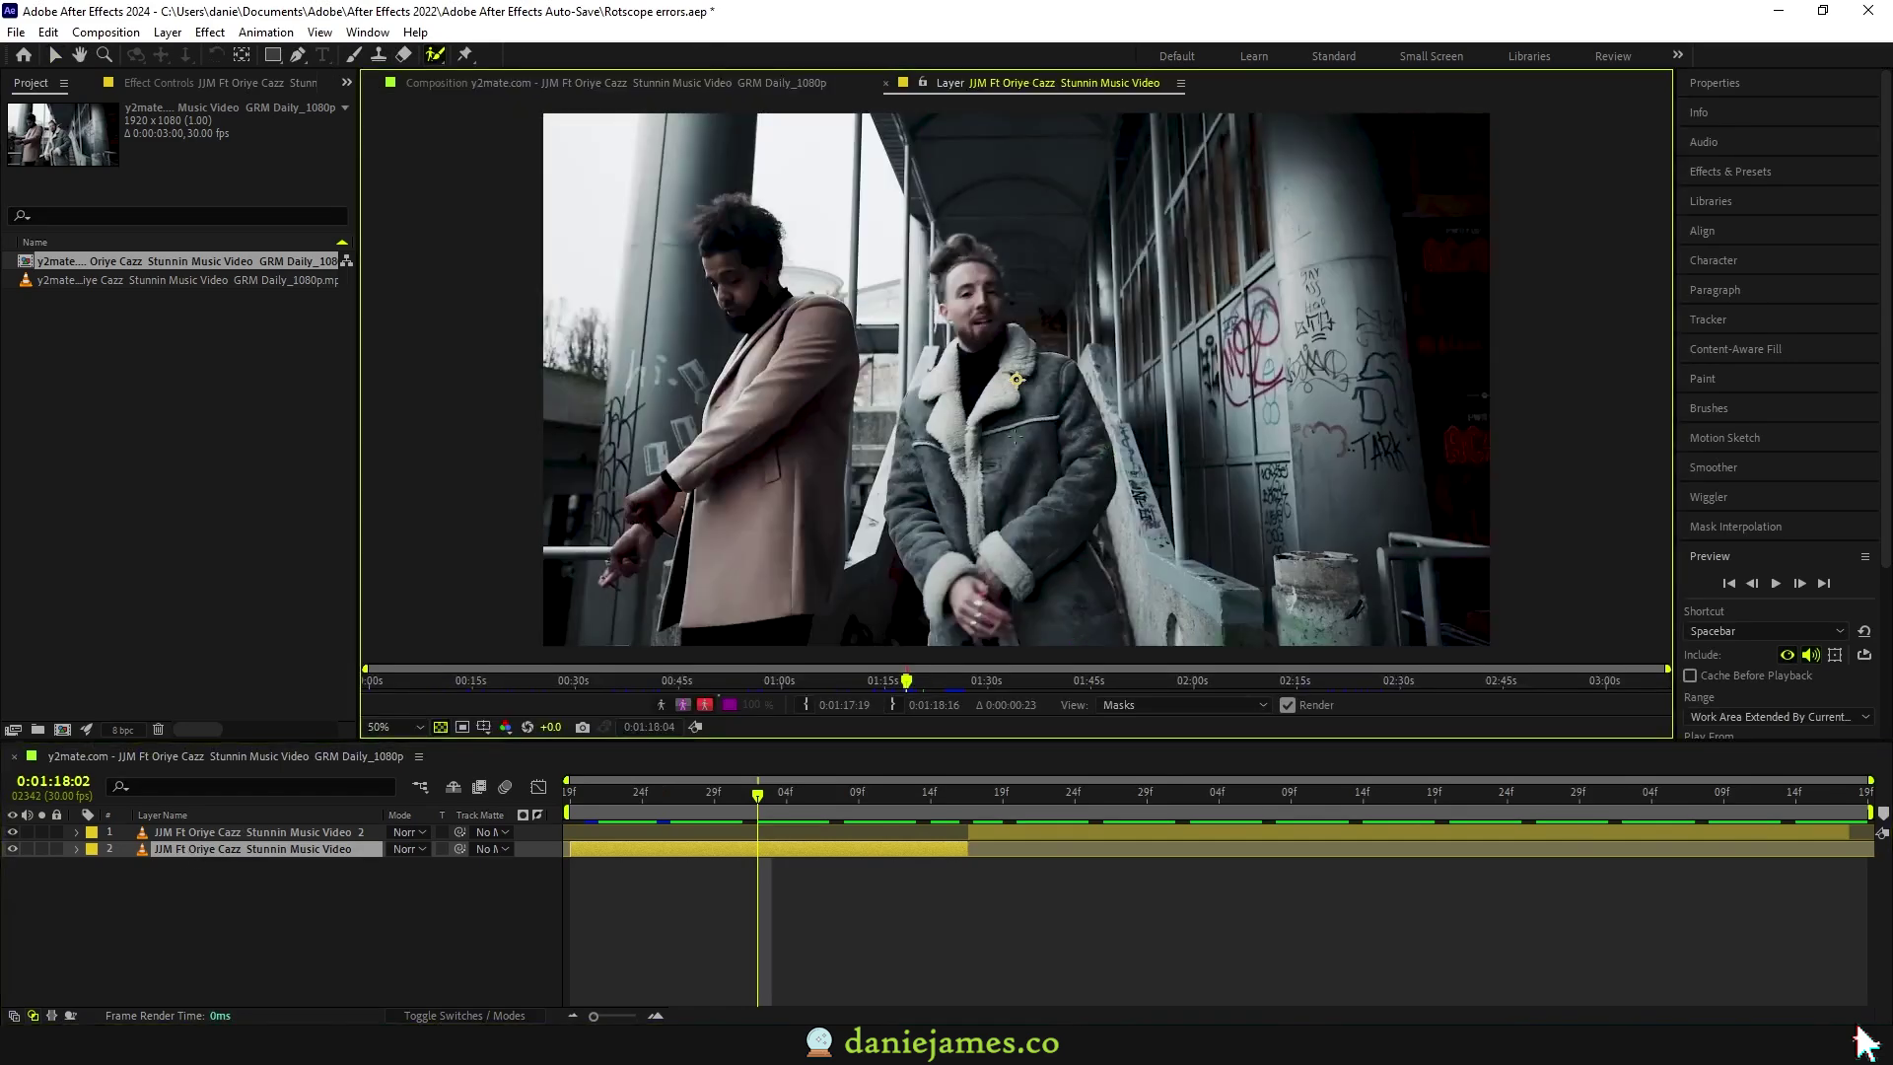
pyautogui.moveTo(1017, 379)
pyautogui.mouseDown()
pyautogui.moveTo(957, 345)
pyautogui.moveTo(941, 469)
pyautogui.moveTo(964, 550)
pyautogui.mouseUp()
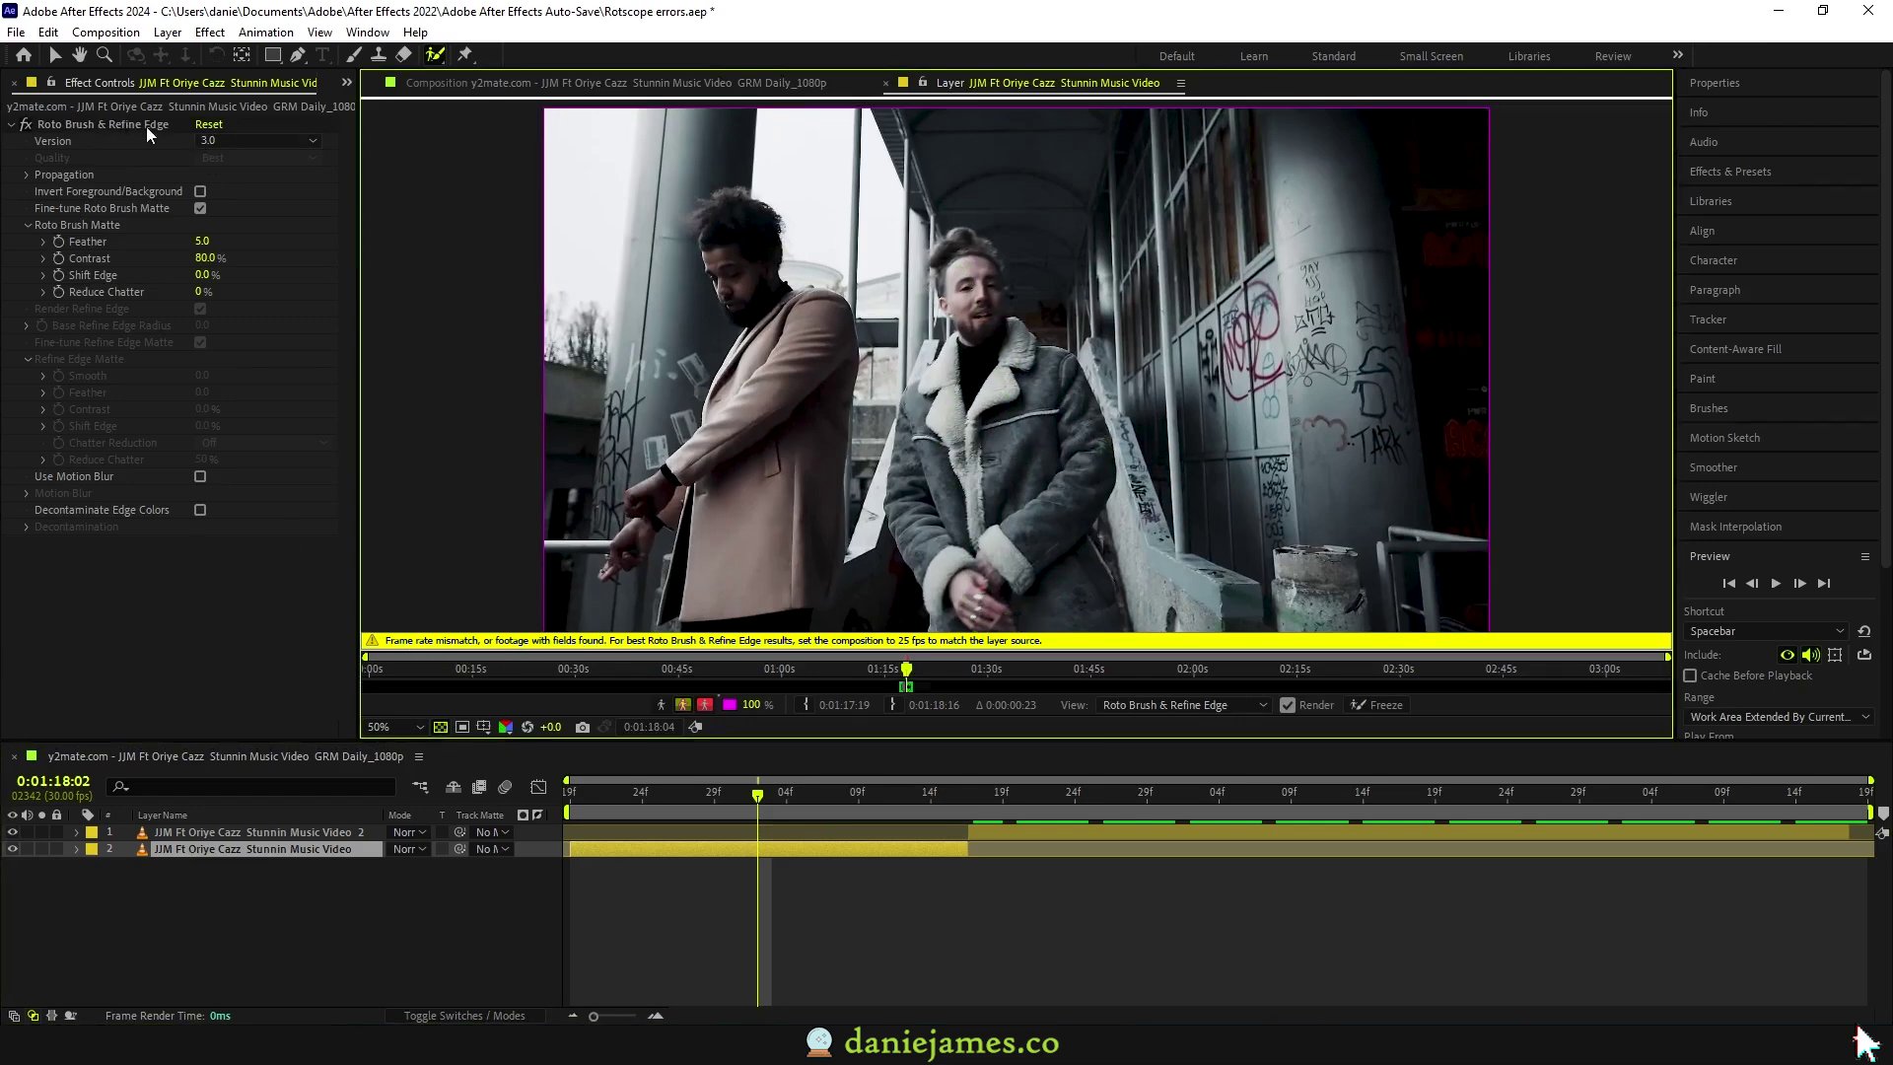
pyautogui.click(345, 88)
# Step: Return the composition's frame rate to 25 fps
pyautogui.click(373, 93)
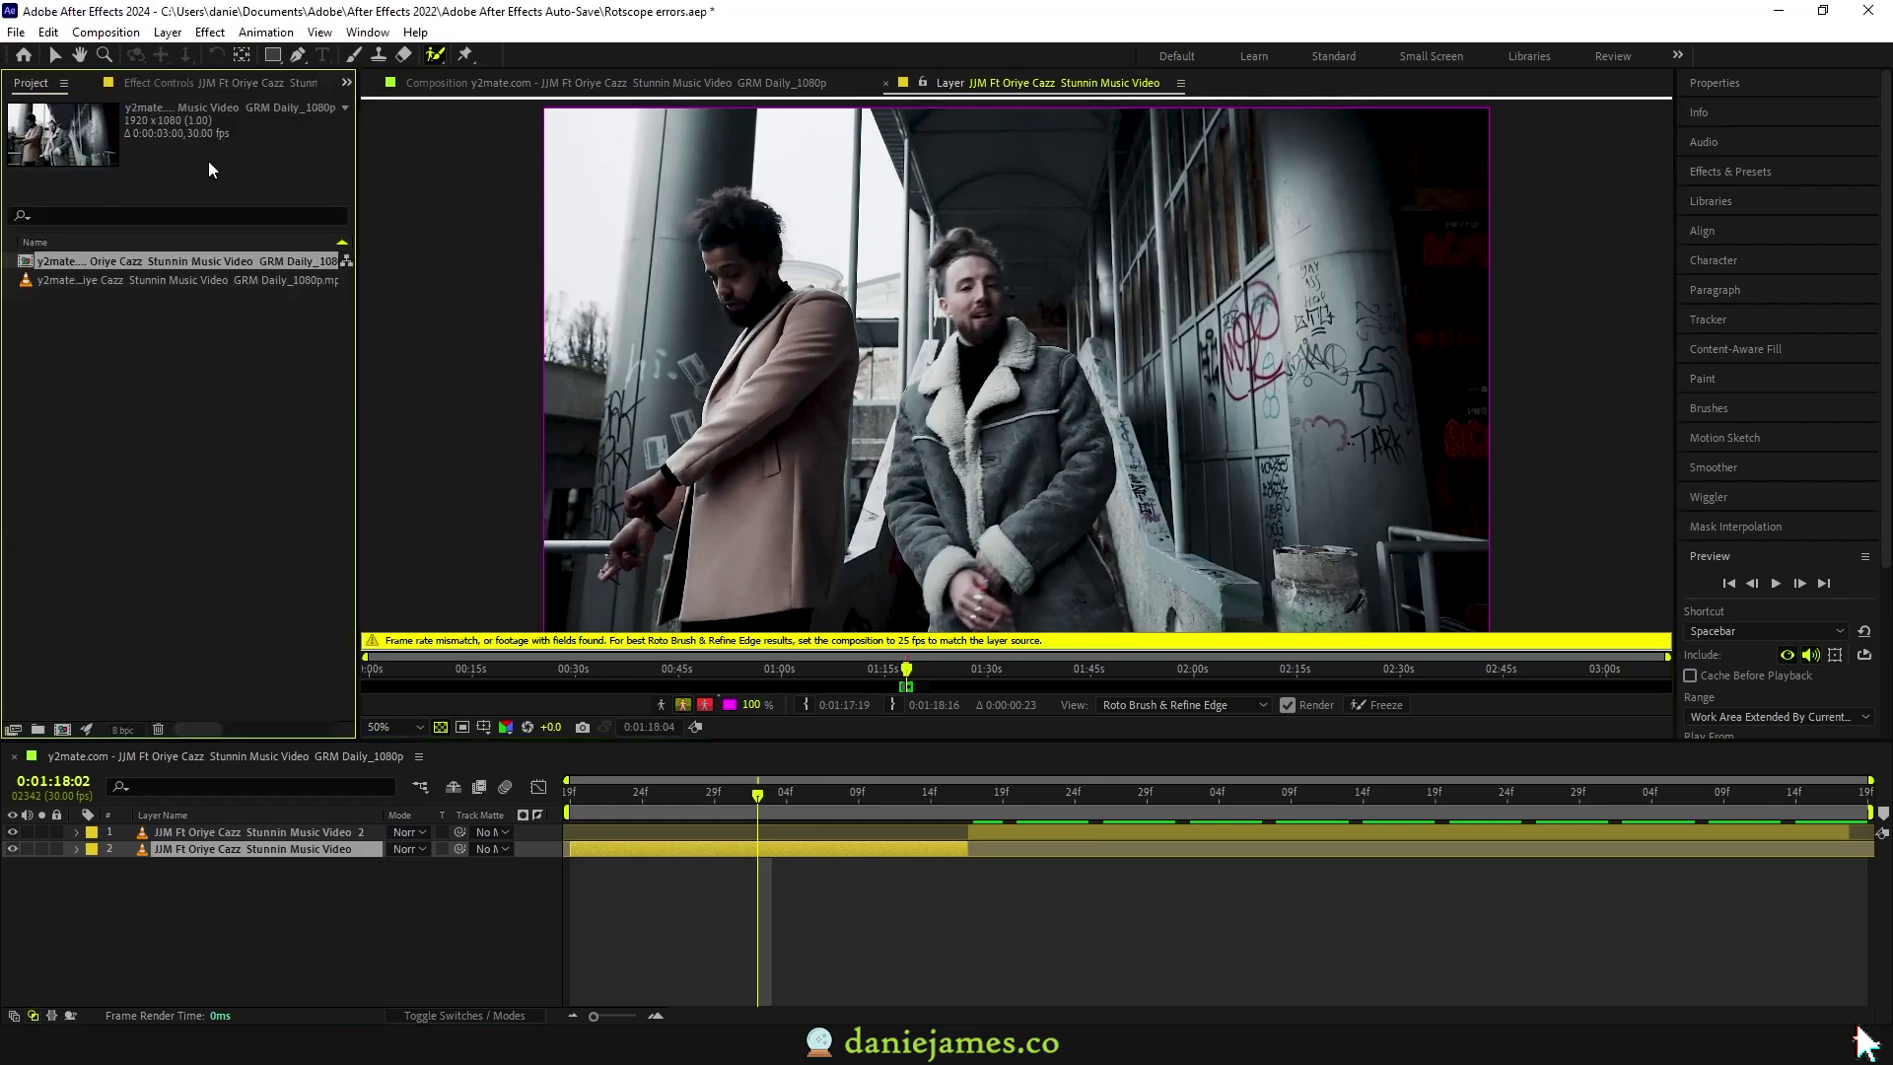
pyautogui.click(110, 262)
pyautogui.click(105, 31)
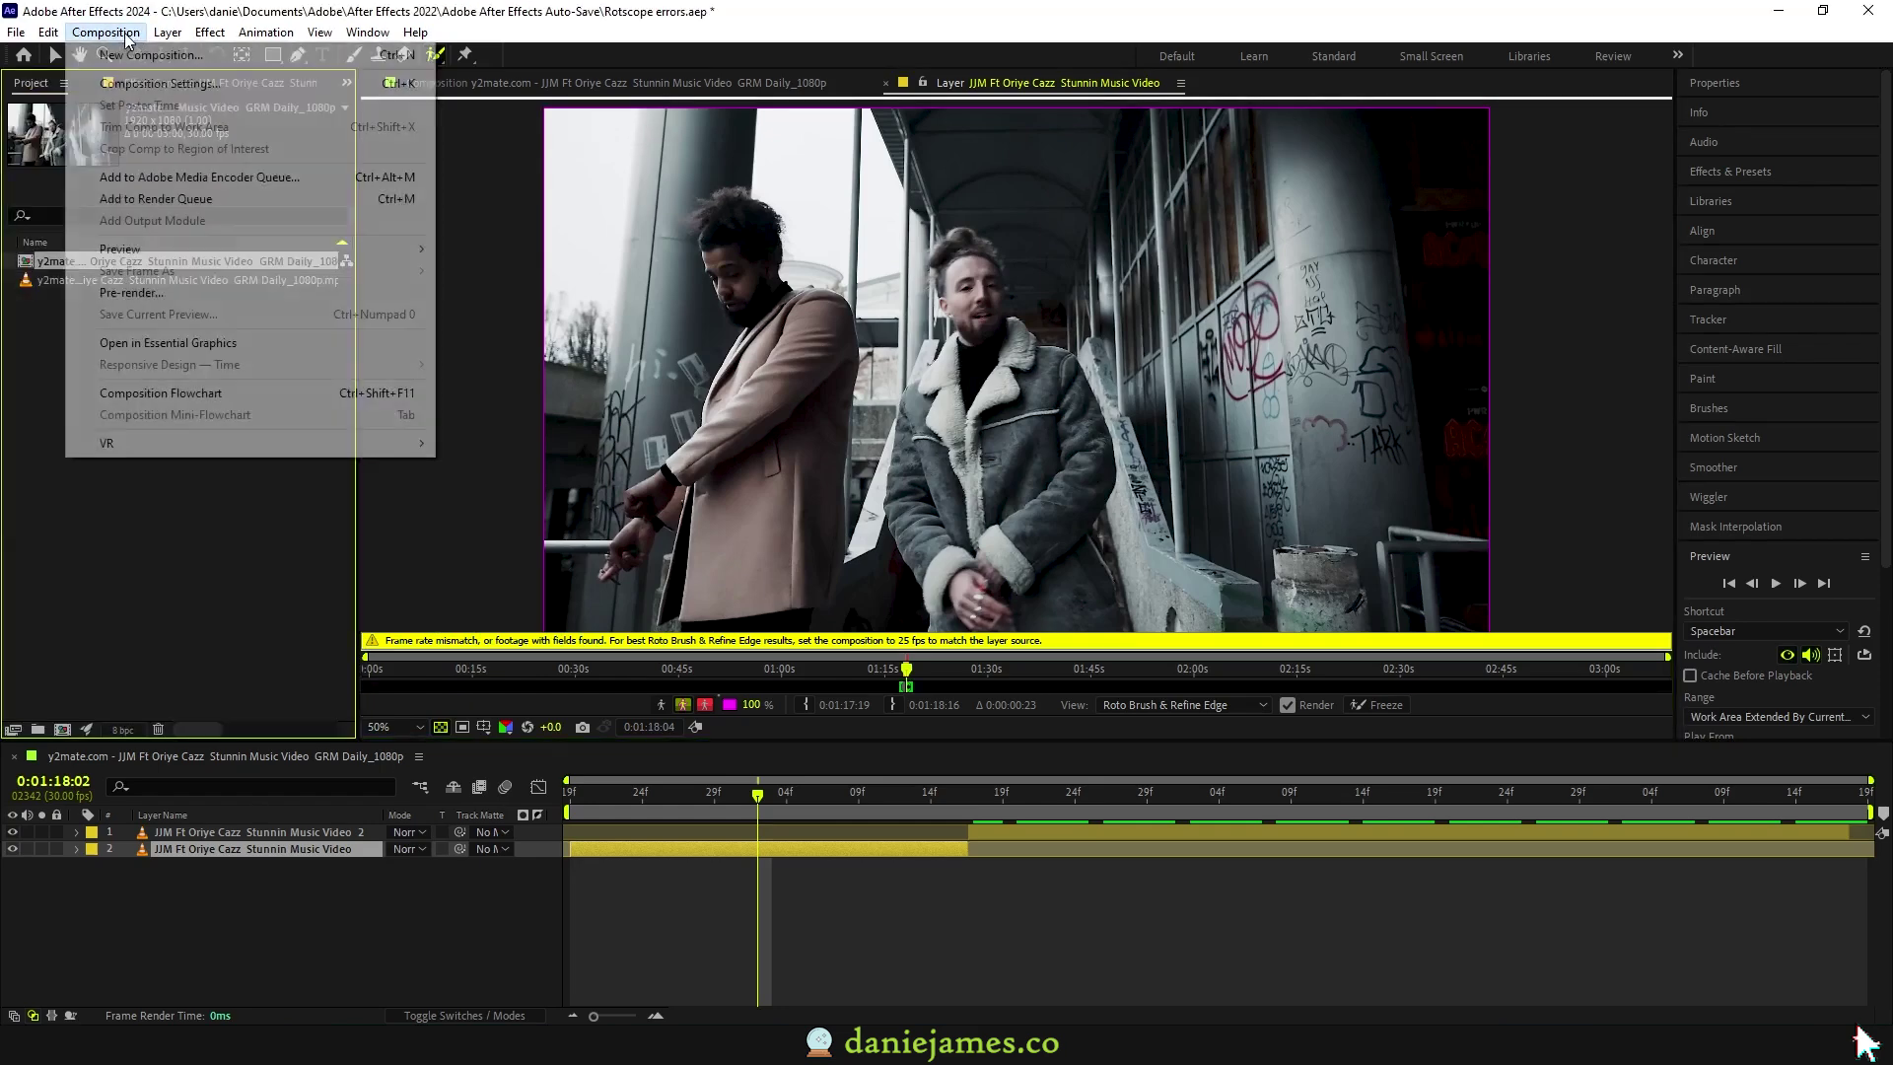
pyautogui.click(217, 83)
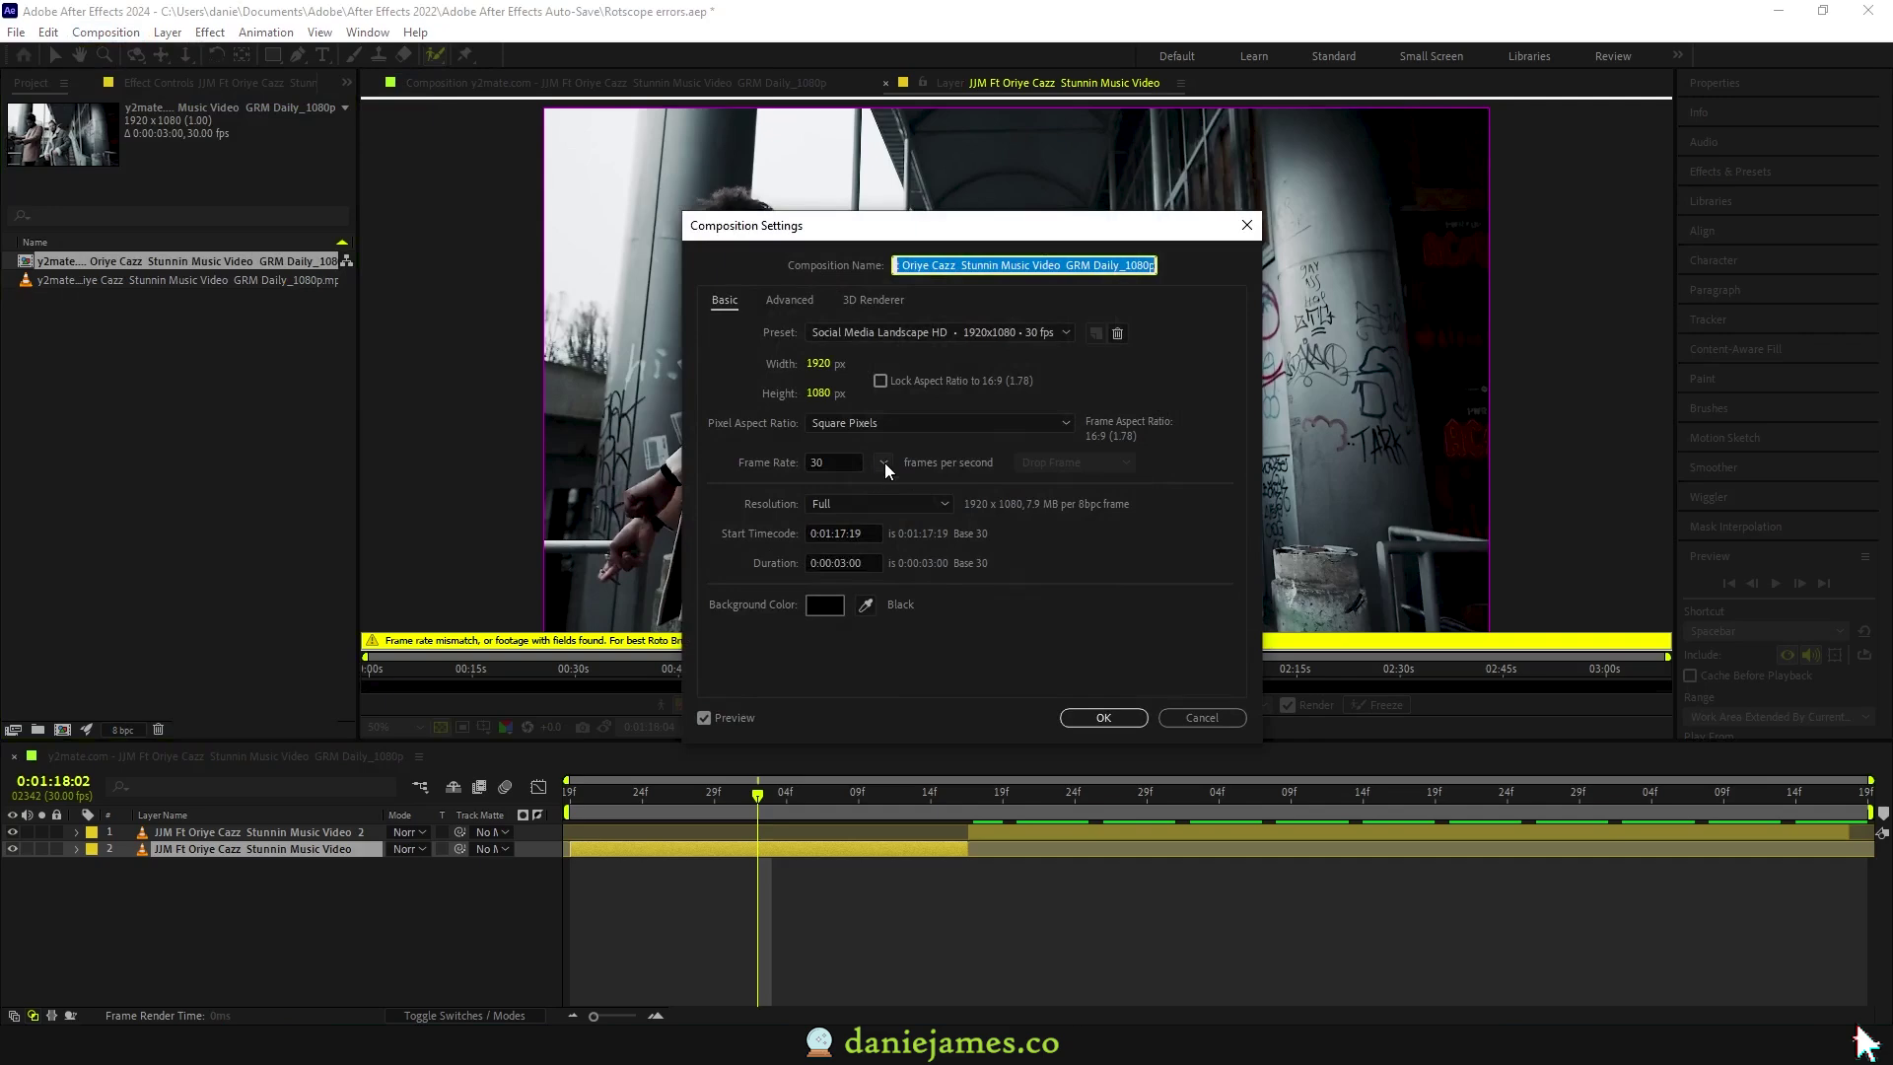
pyautogui.click(884, 463)
pyautogui.click(897, 594)
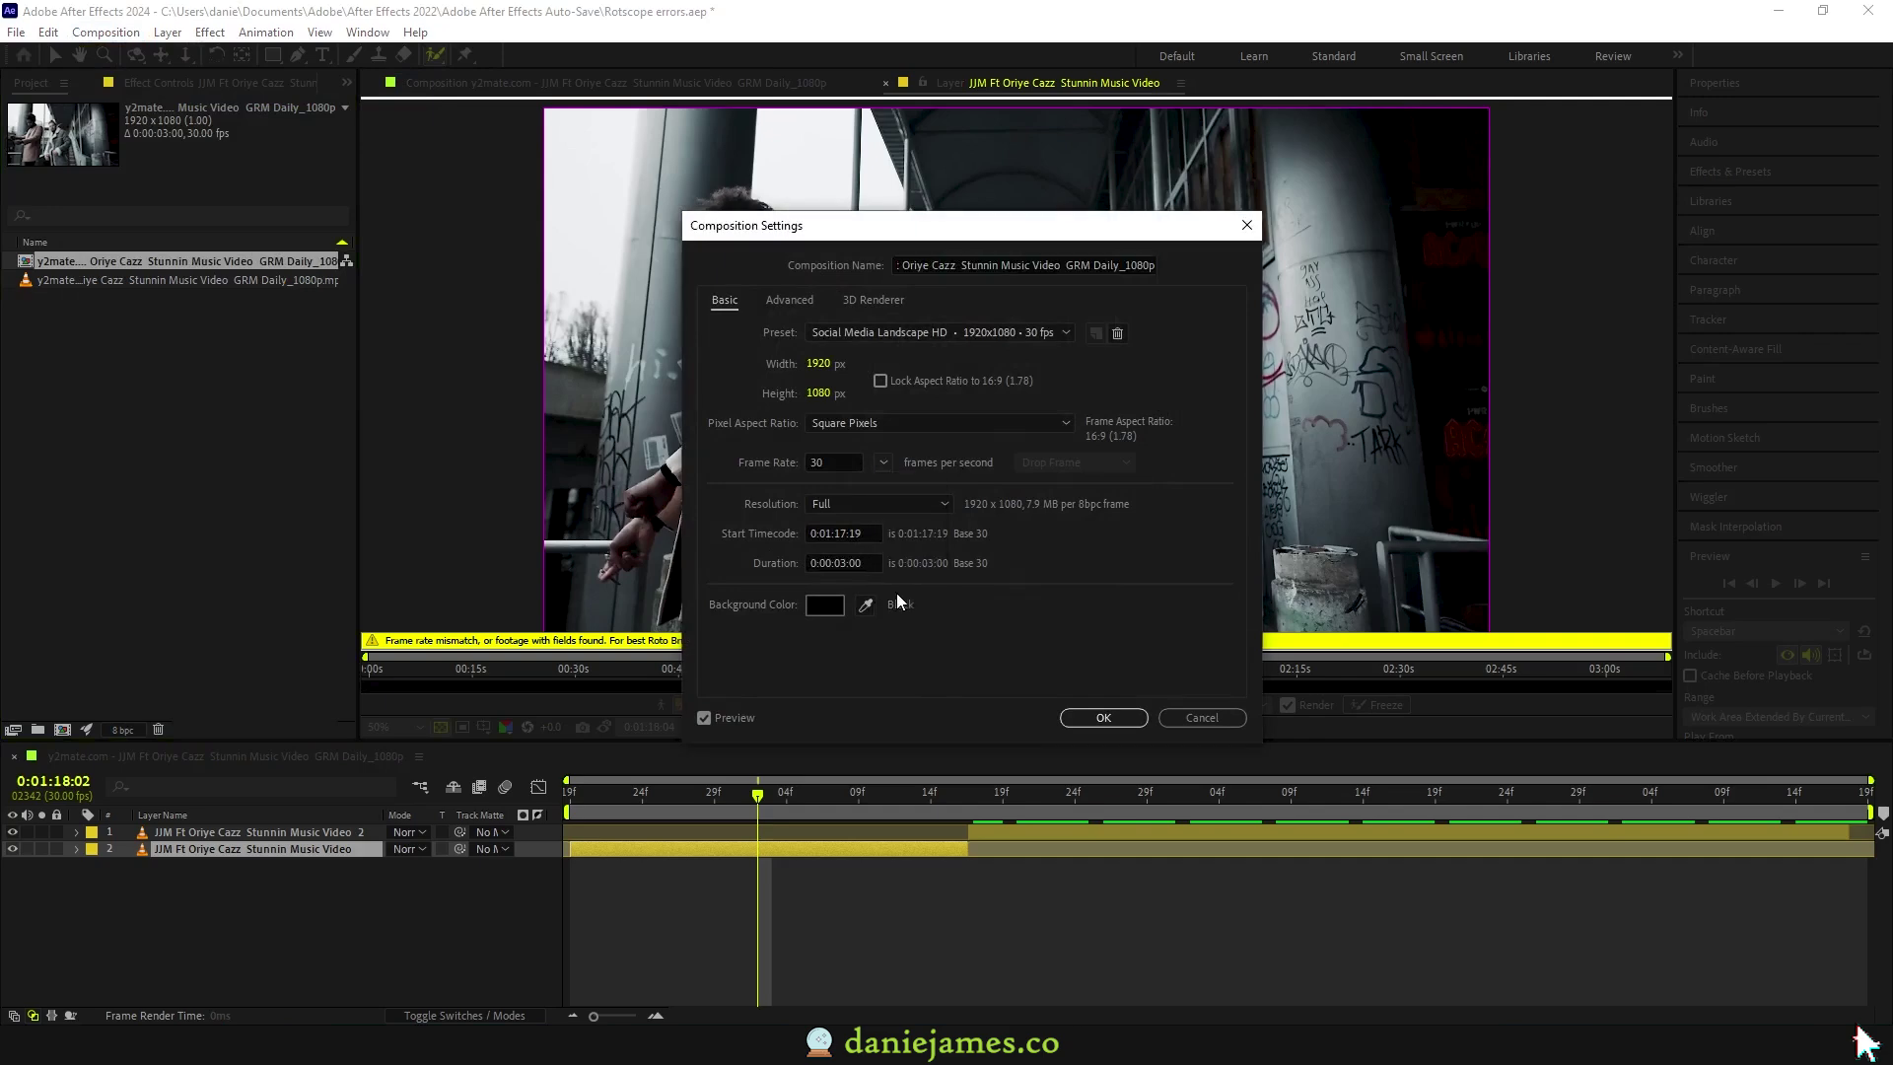
pyautogui.click(1085, 717)
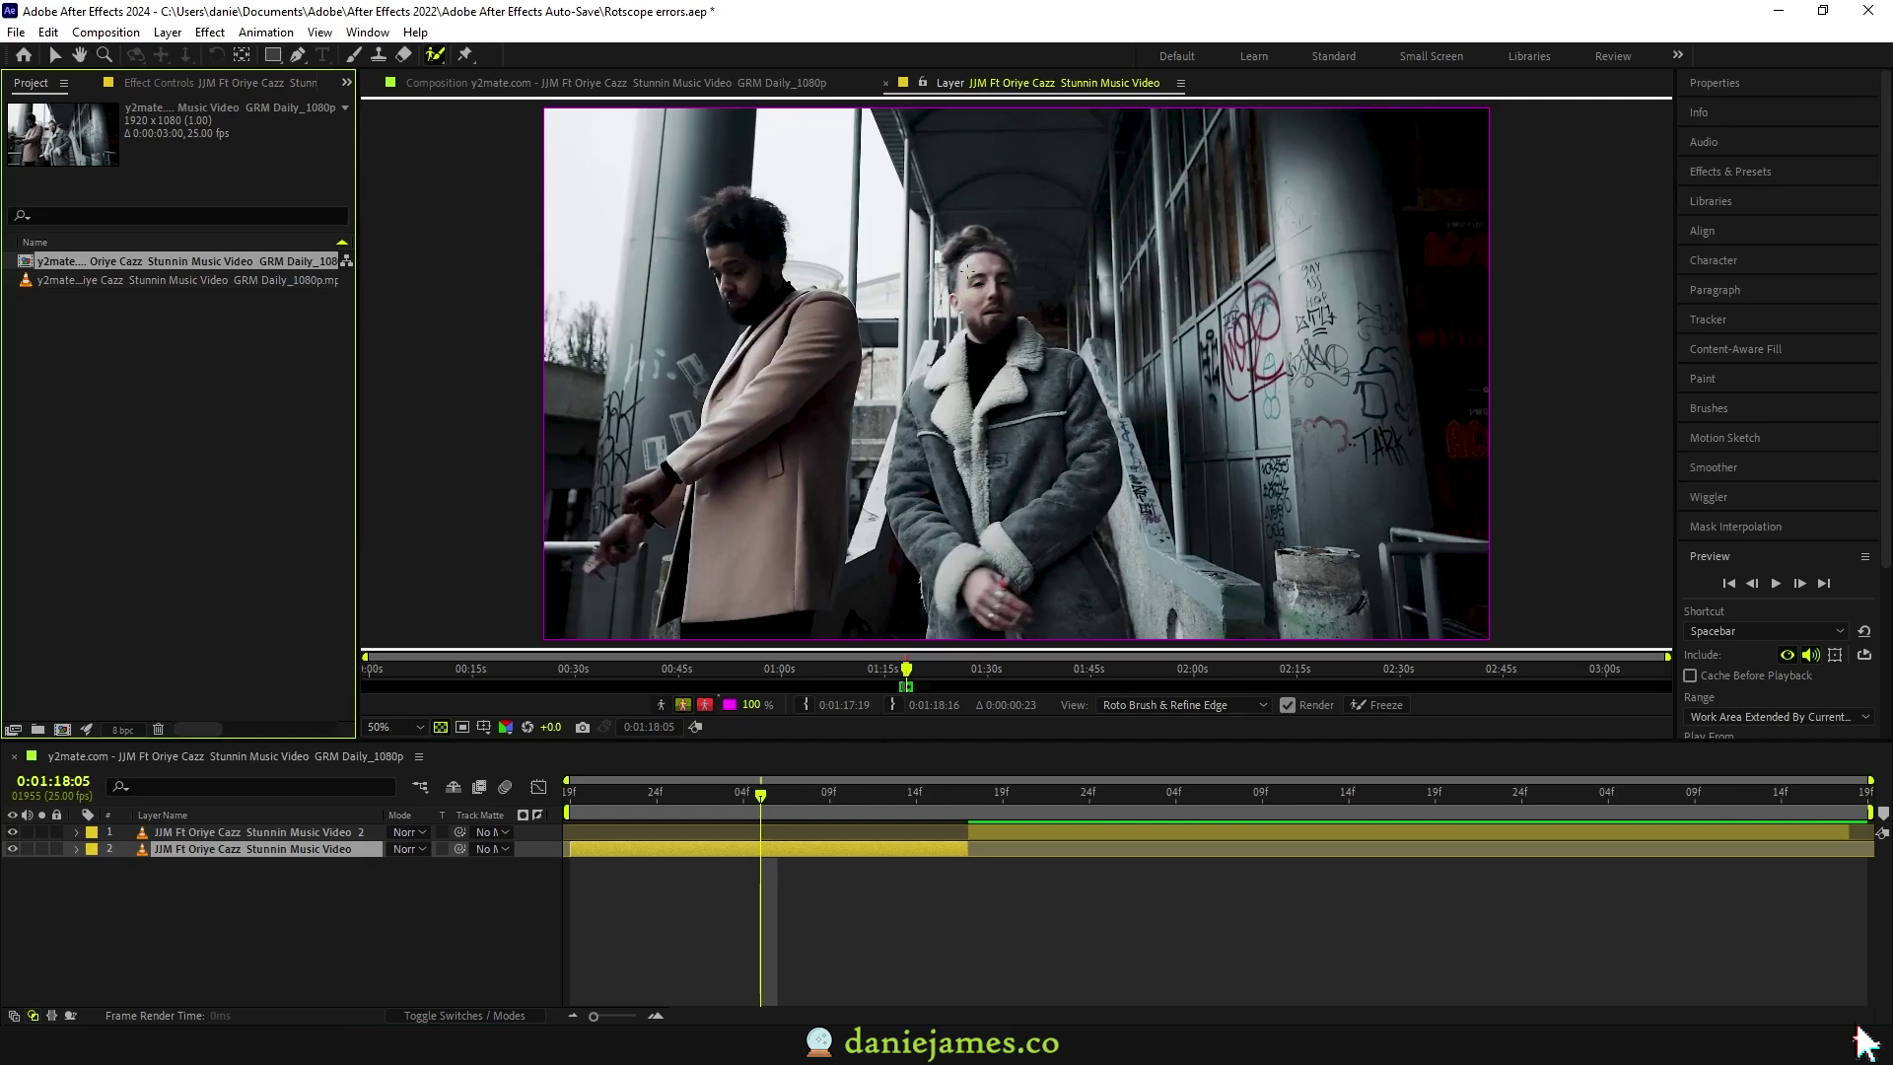
# Step: Roto Brush the right-hand man, then delete and restore the Roto Brush & Refine Edge effect
pyautogui.moveTo(1030, 612); pyautogui.dragTo(989, 367)
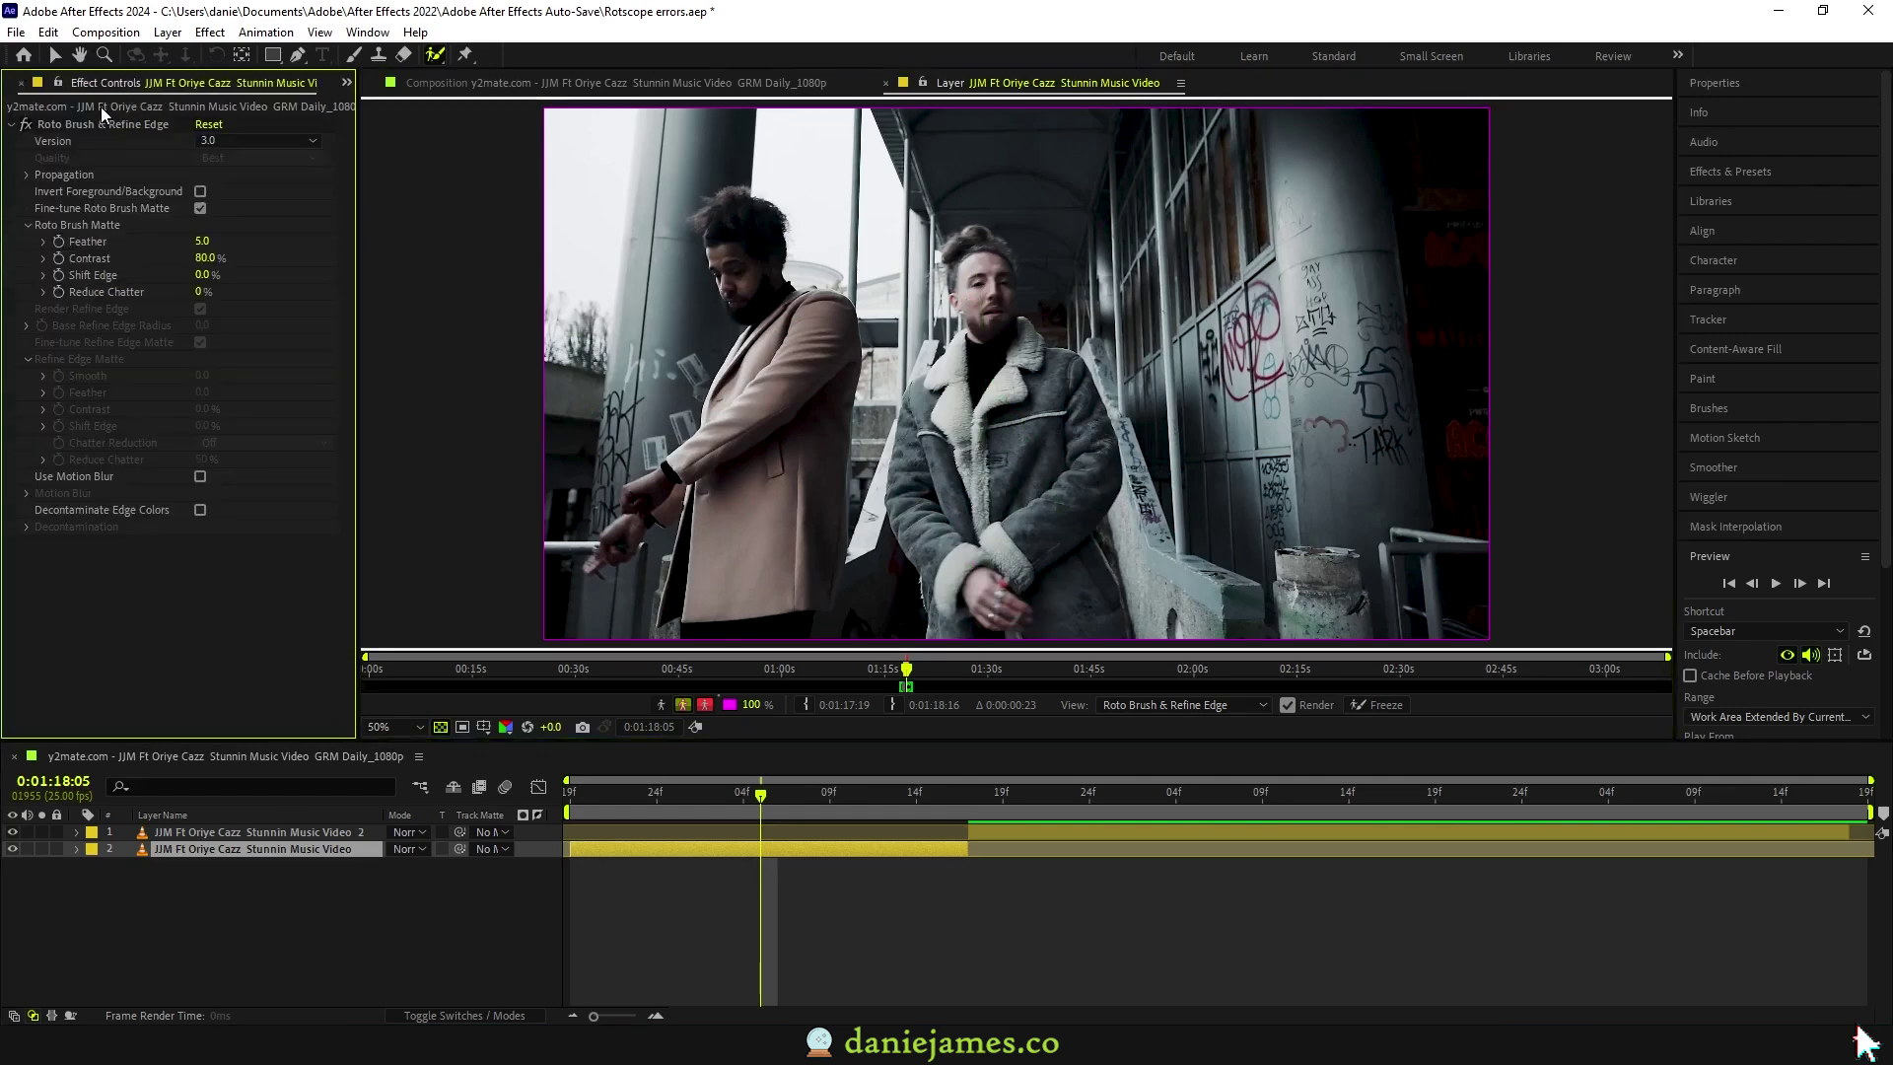
pyautogui.click(99, 122)
pyautogui.press('Delete')
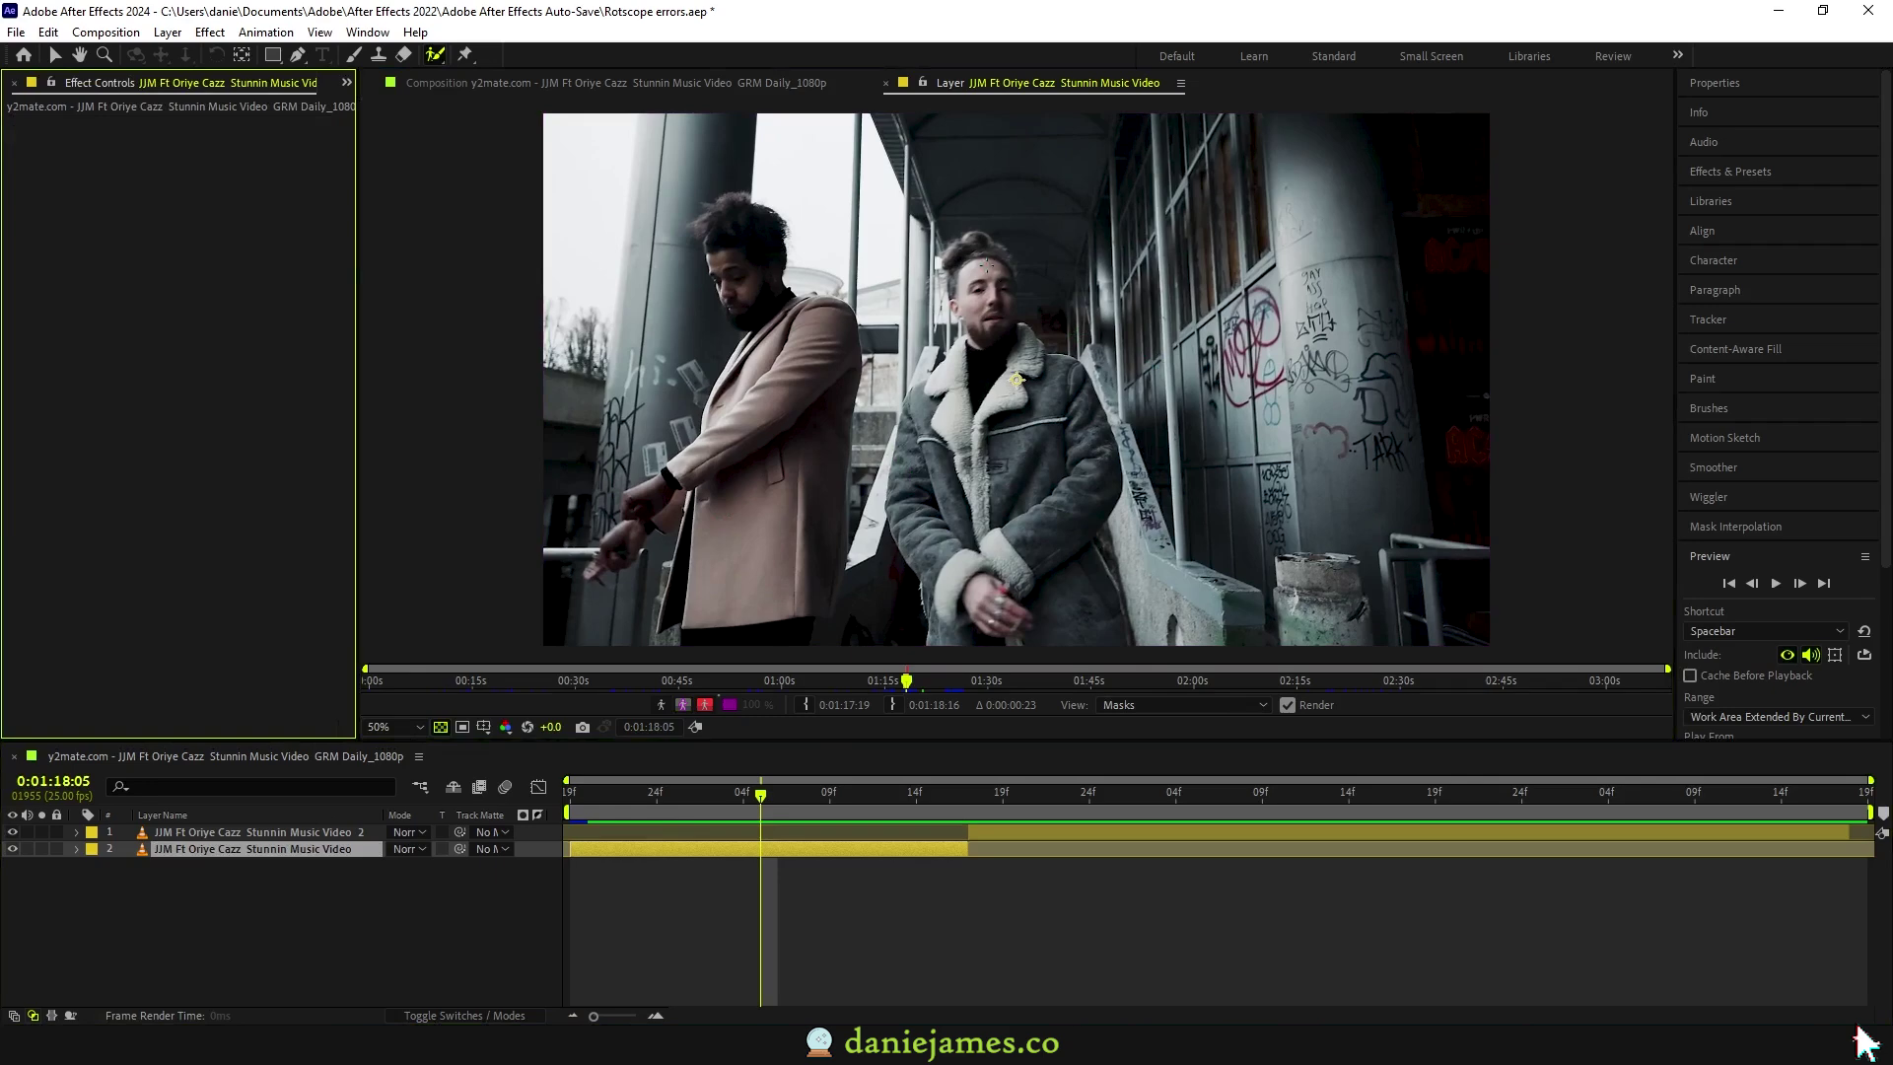
pyautogui.hotkey('ctrl', 'z')
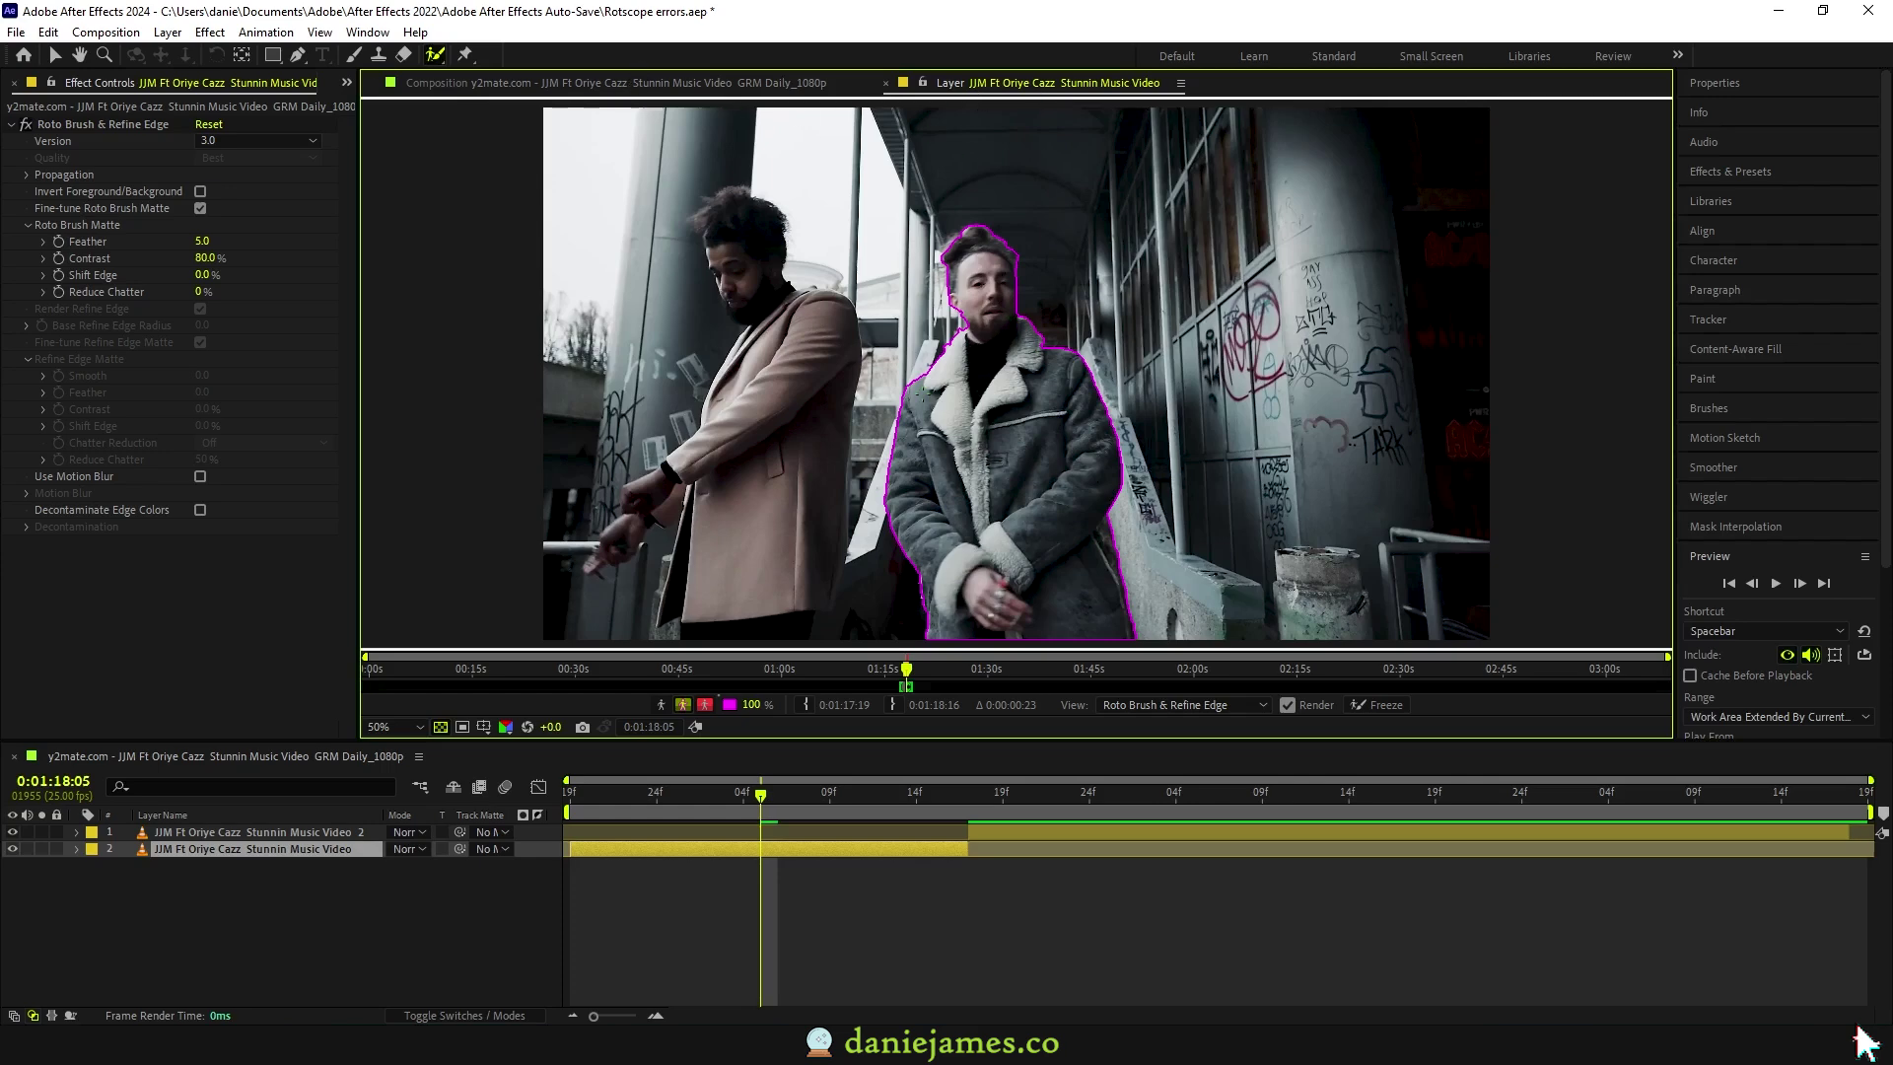
# Step: Dock the composition view beside the layer view, show transparency, and advance two frames
pyautogui.press('v')
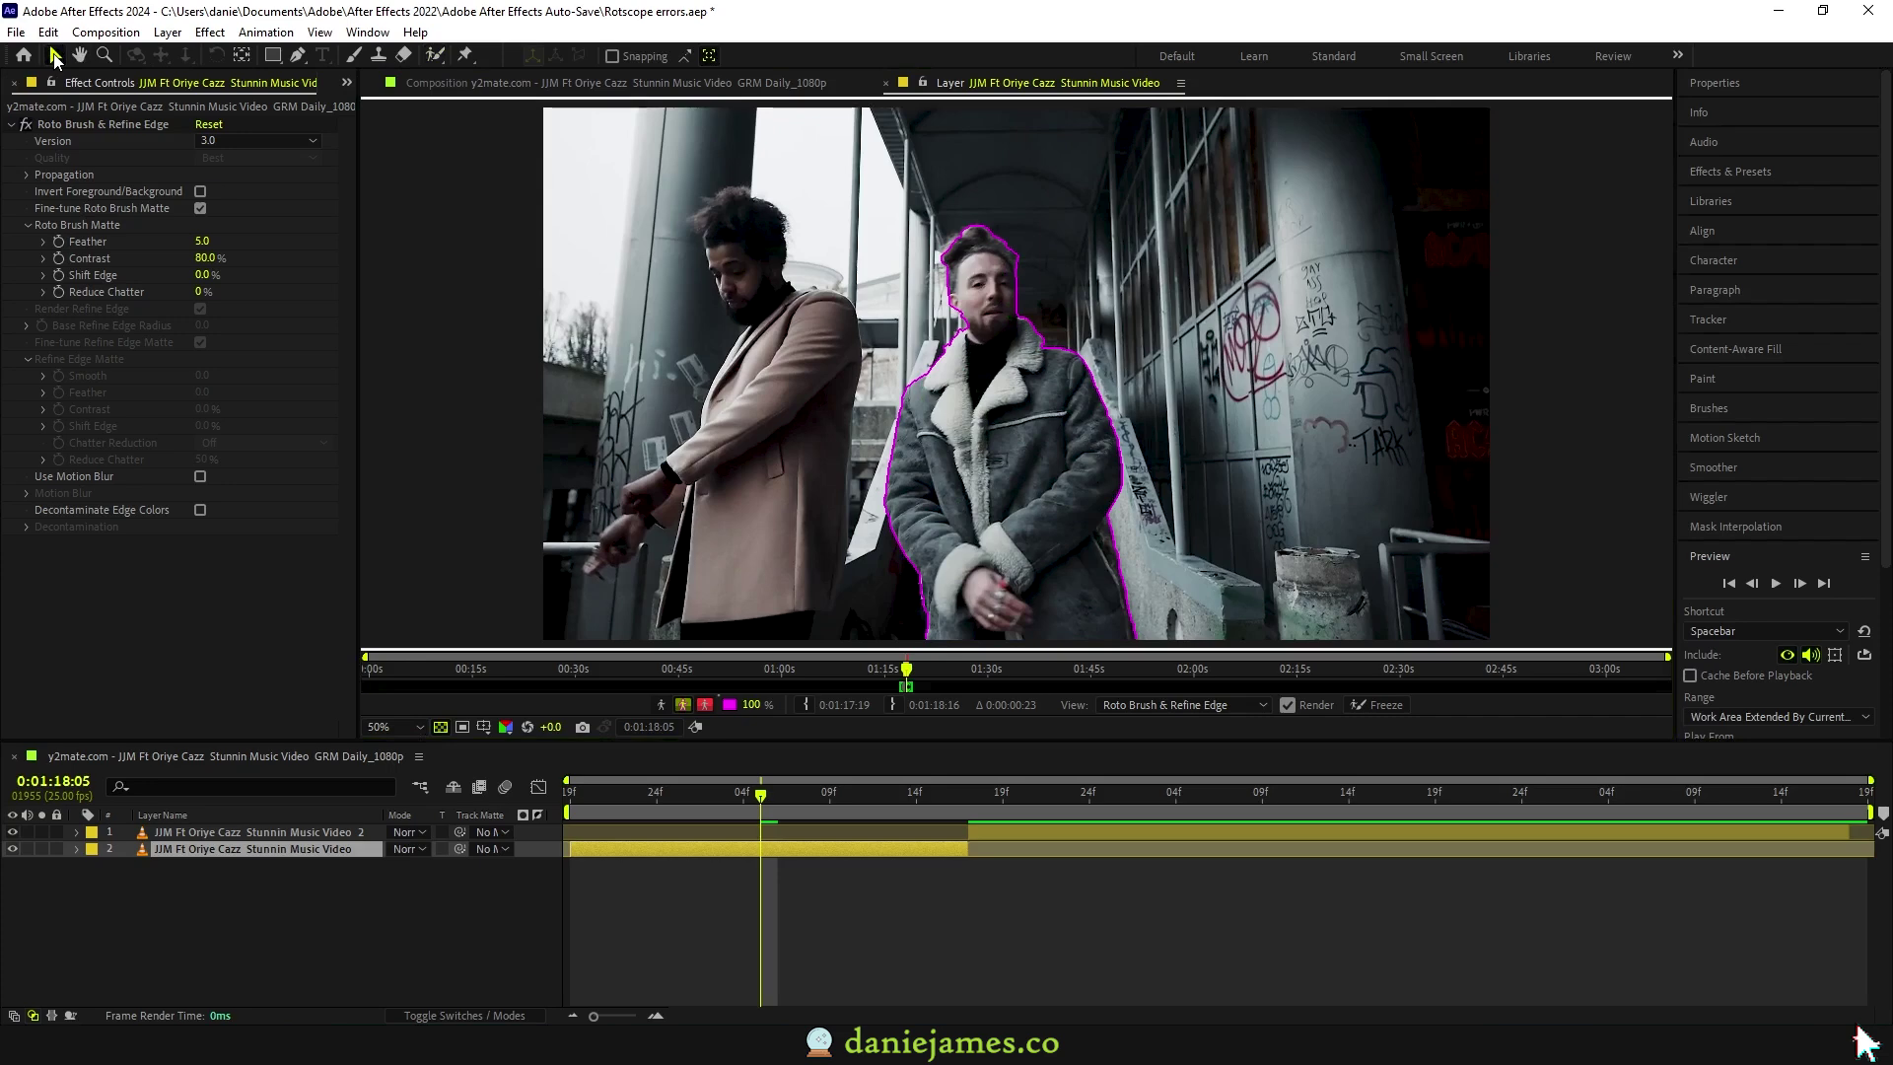
pyautogui.click(470, 87)
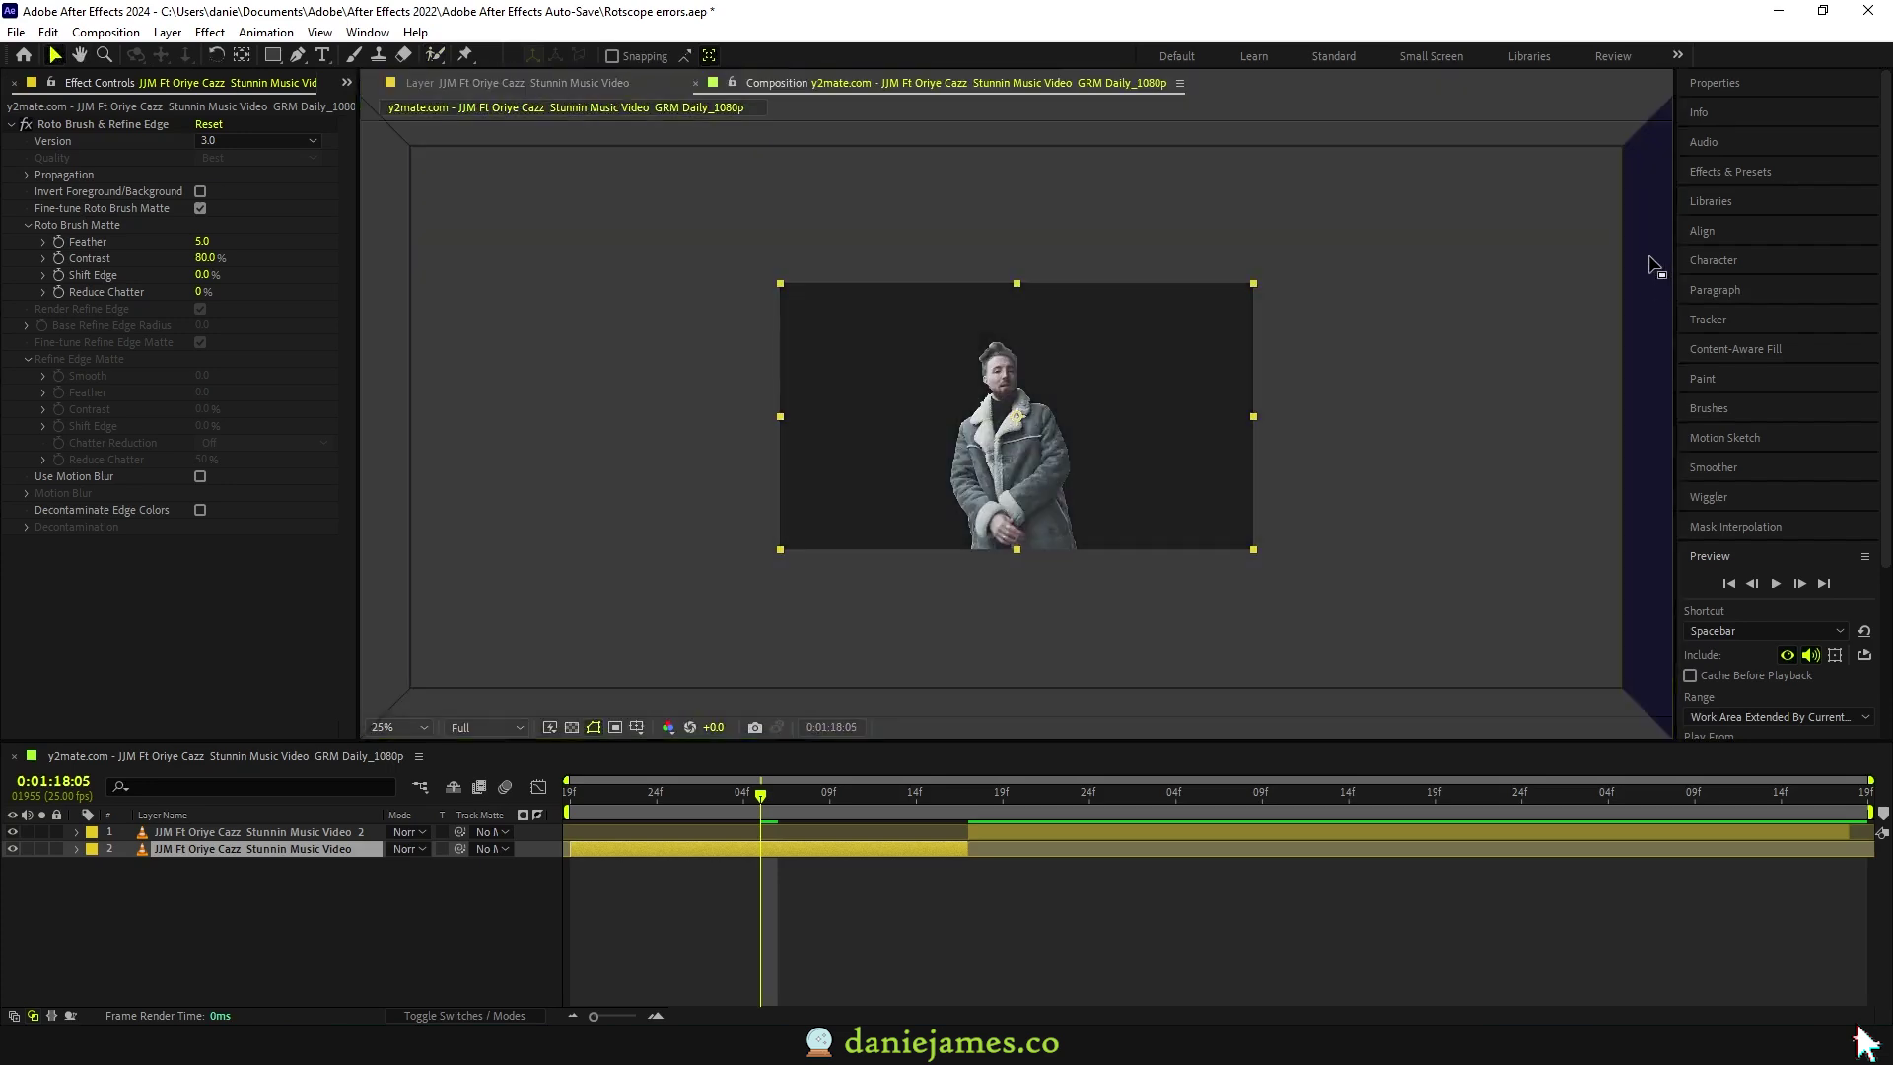
pyautogui.moveTo(1656, 266); pyautogui.dragTo(1647, 244)
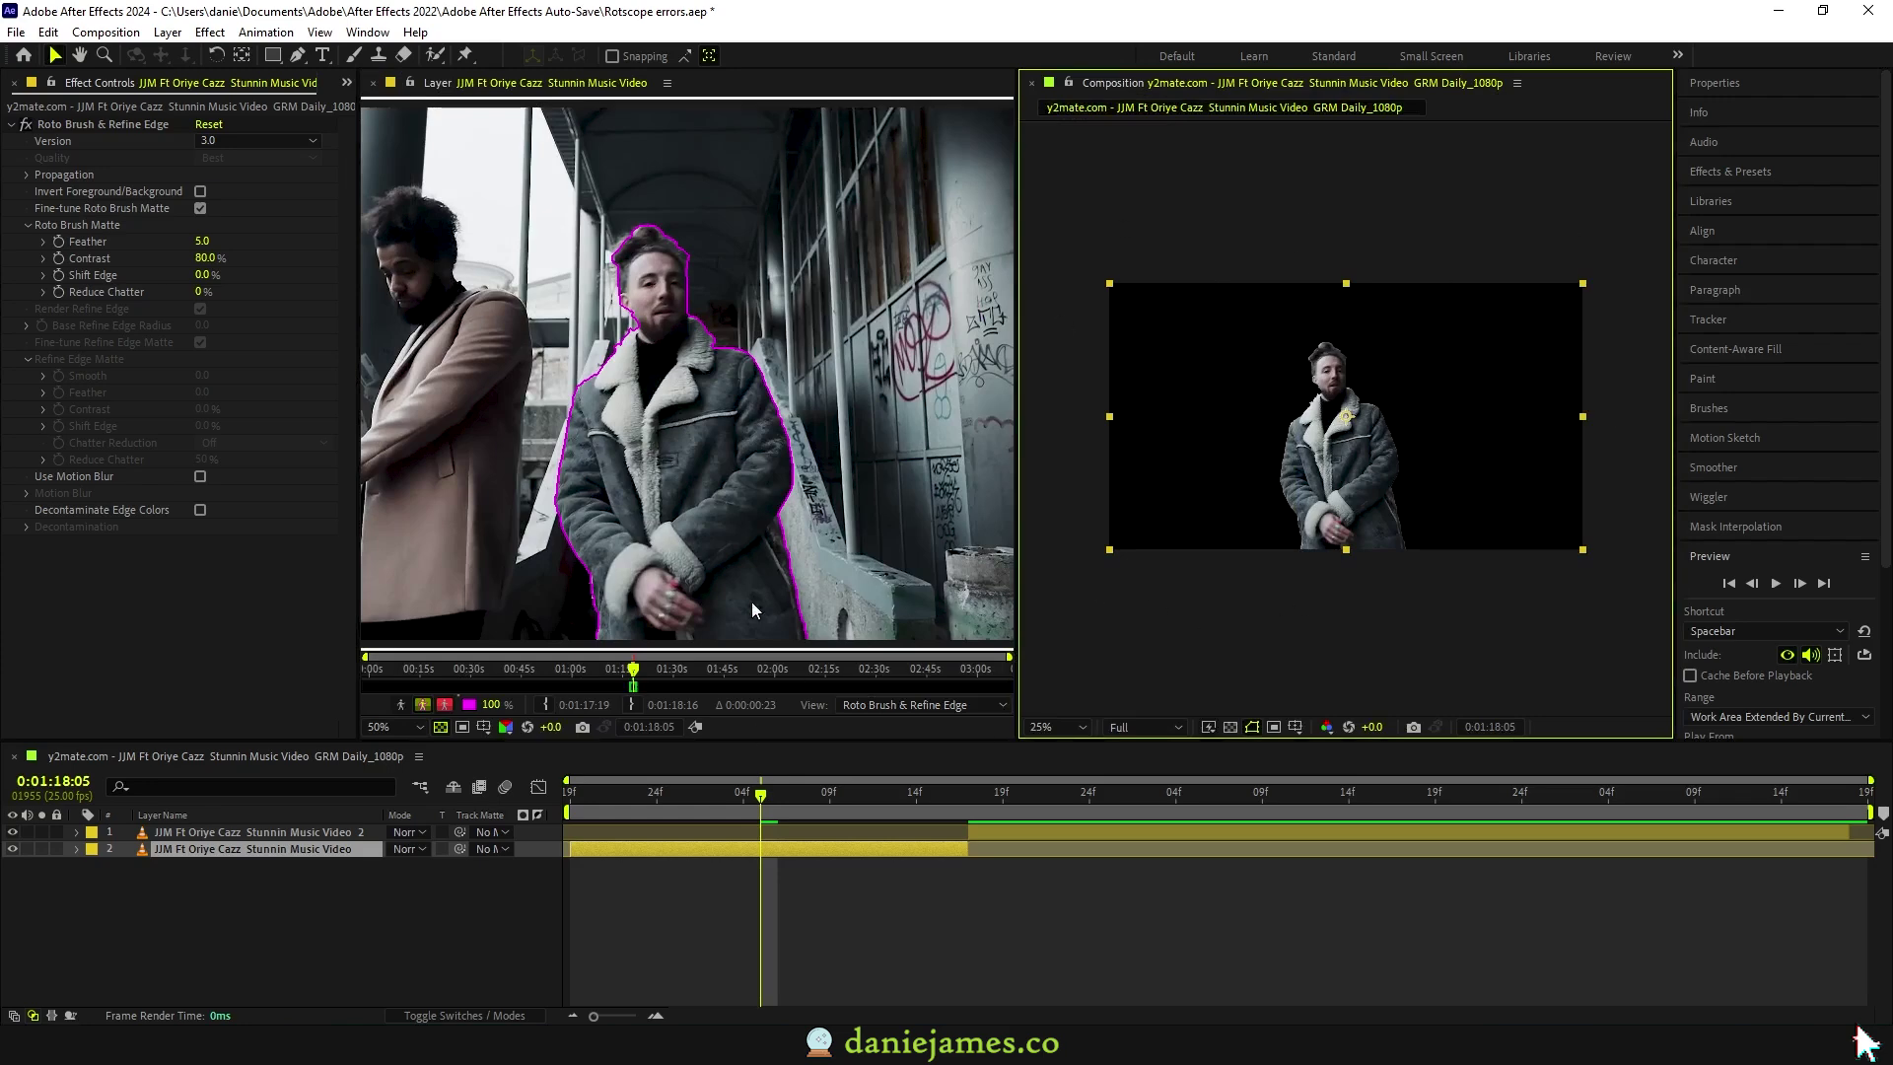
pyautogui.click(1231, 728)
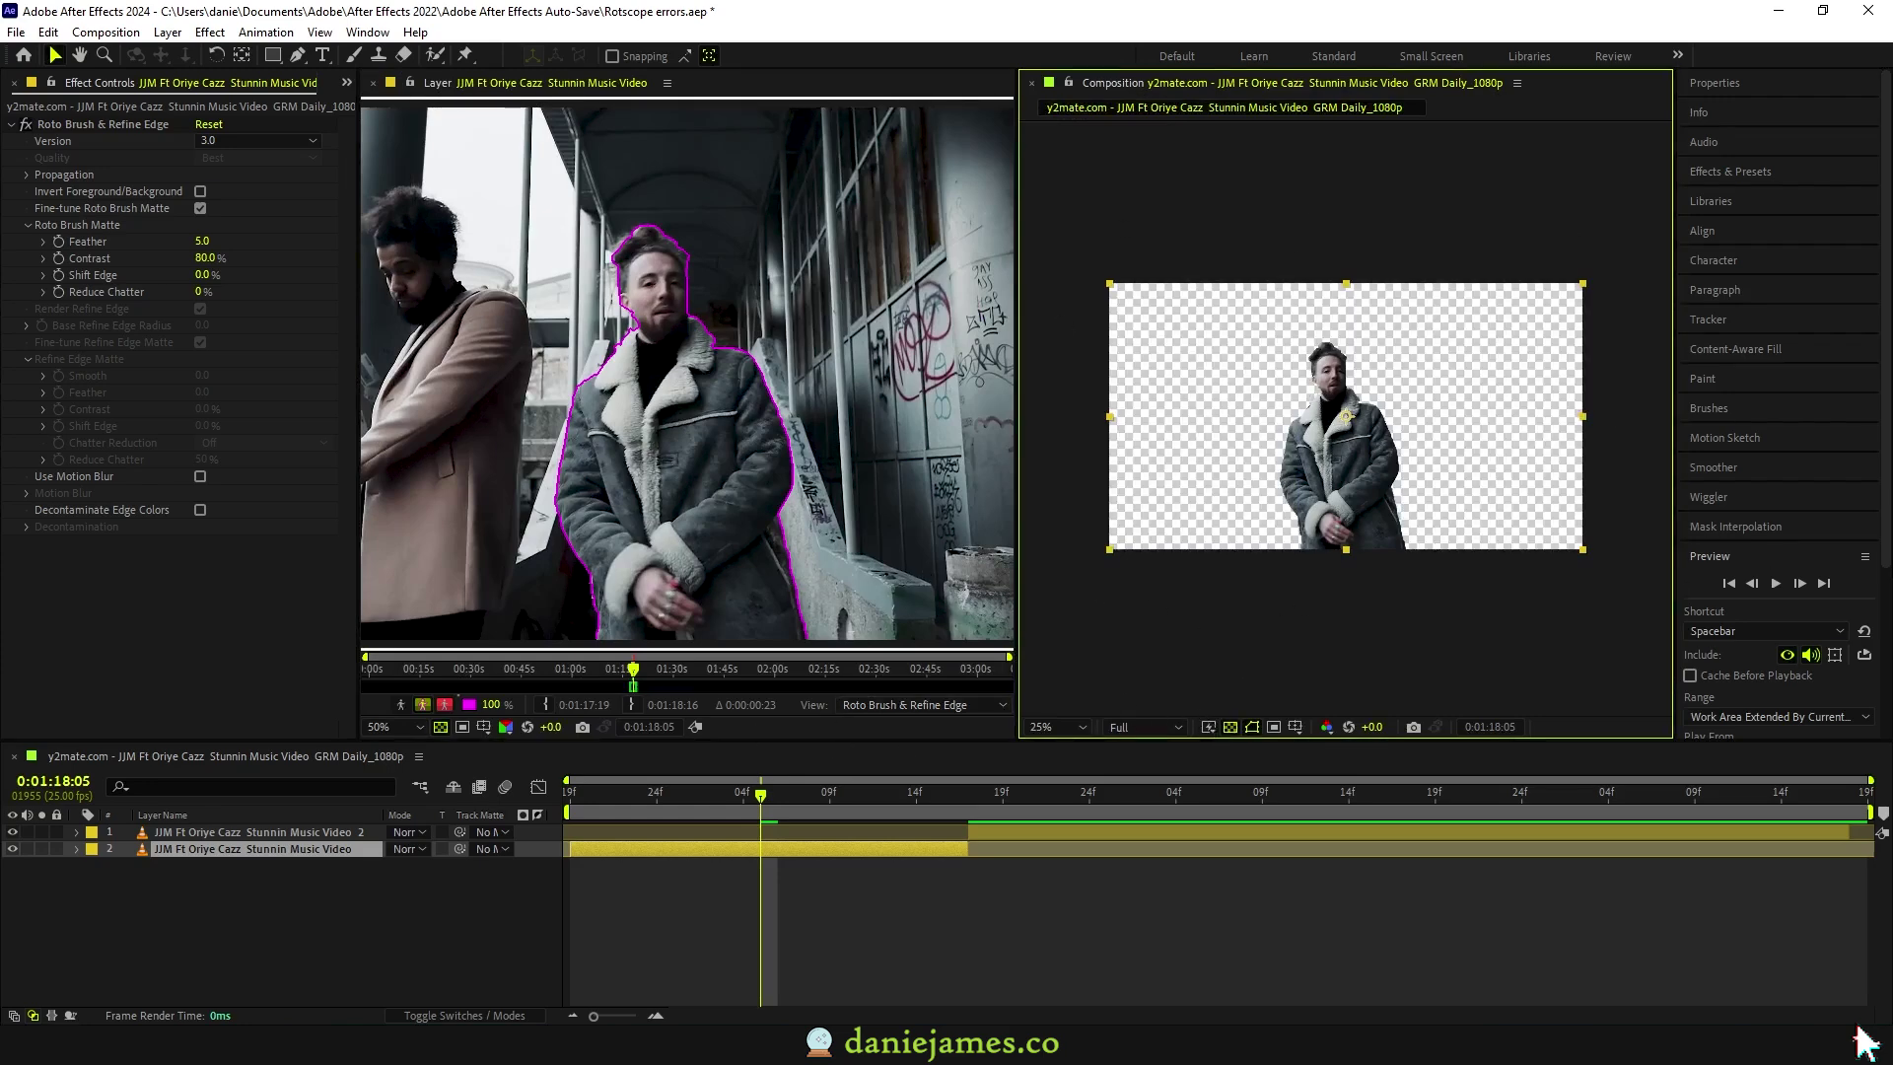
pyautogui.click(1800, 584)
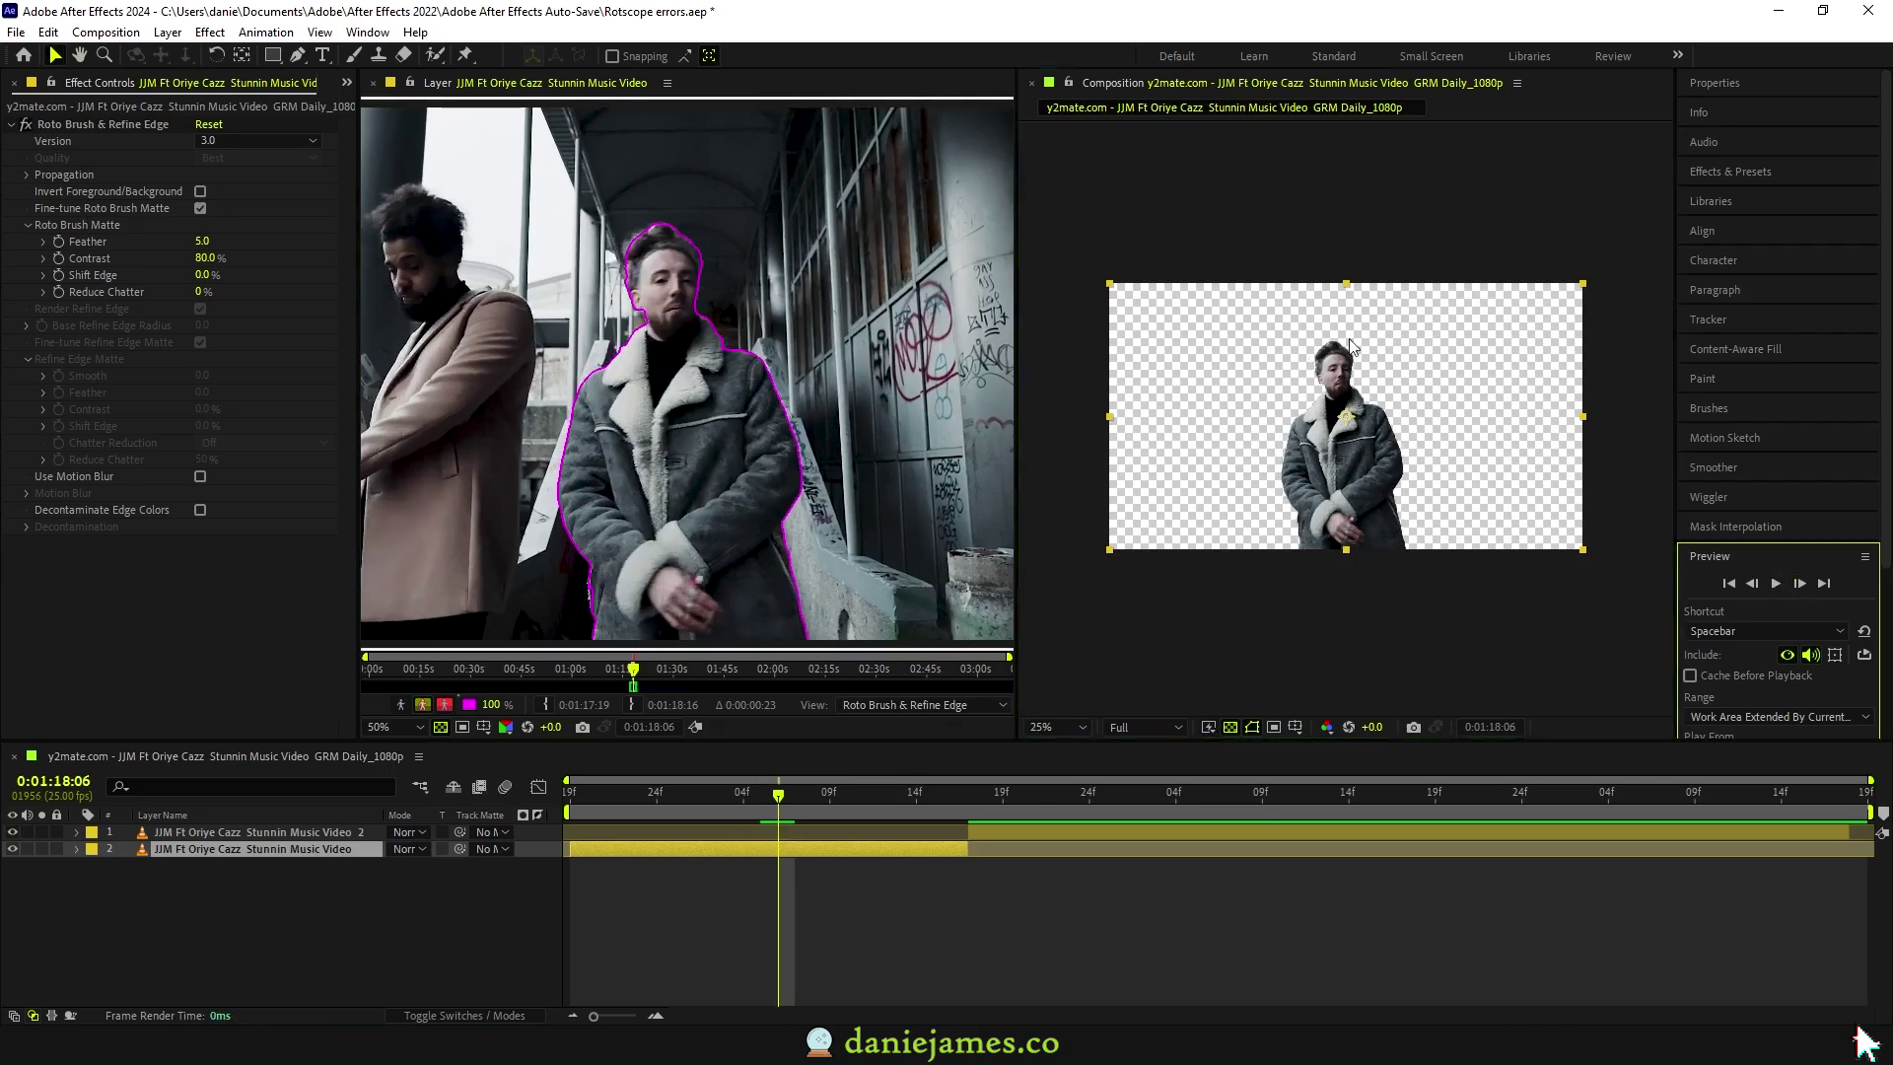
pyautogui.click(1801, 584)
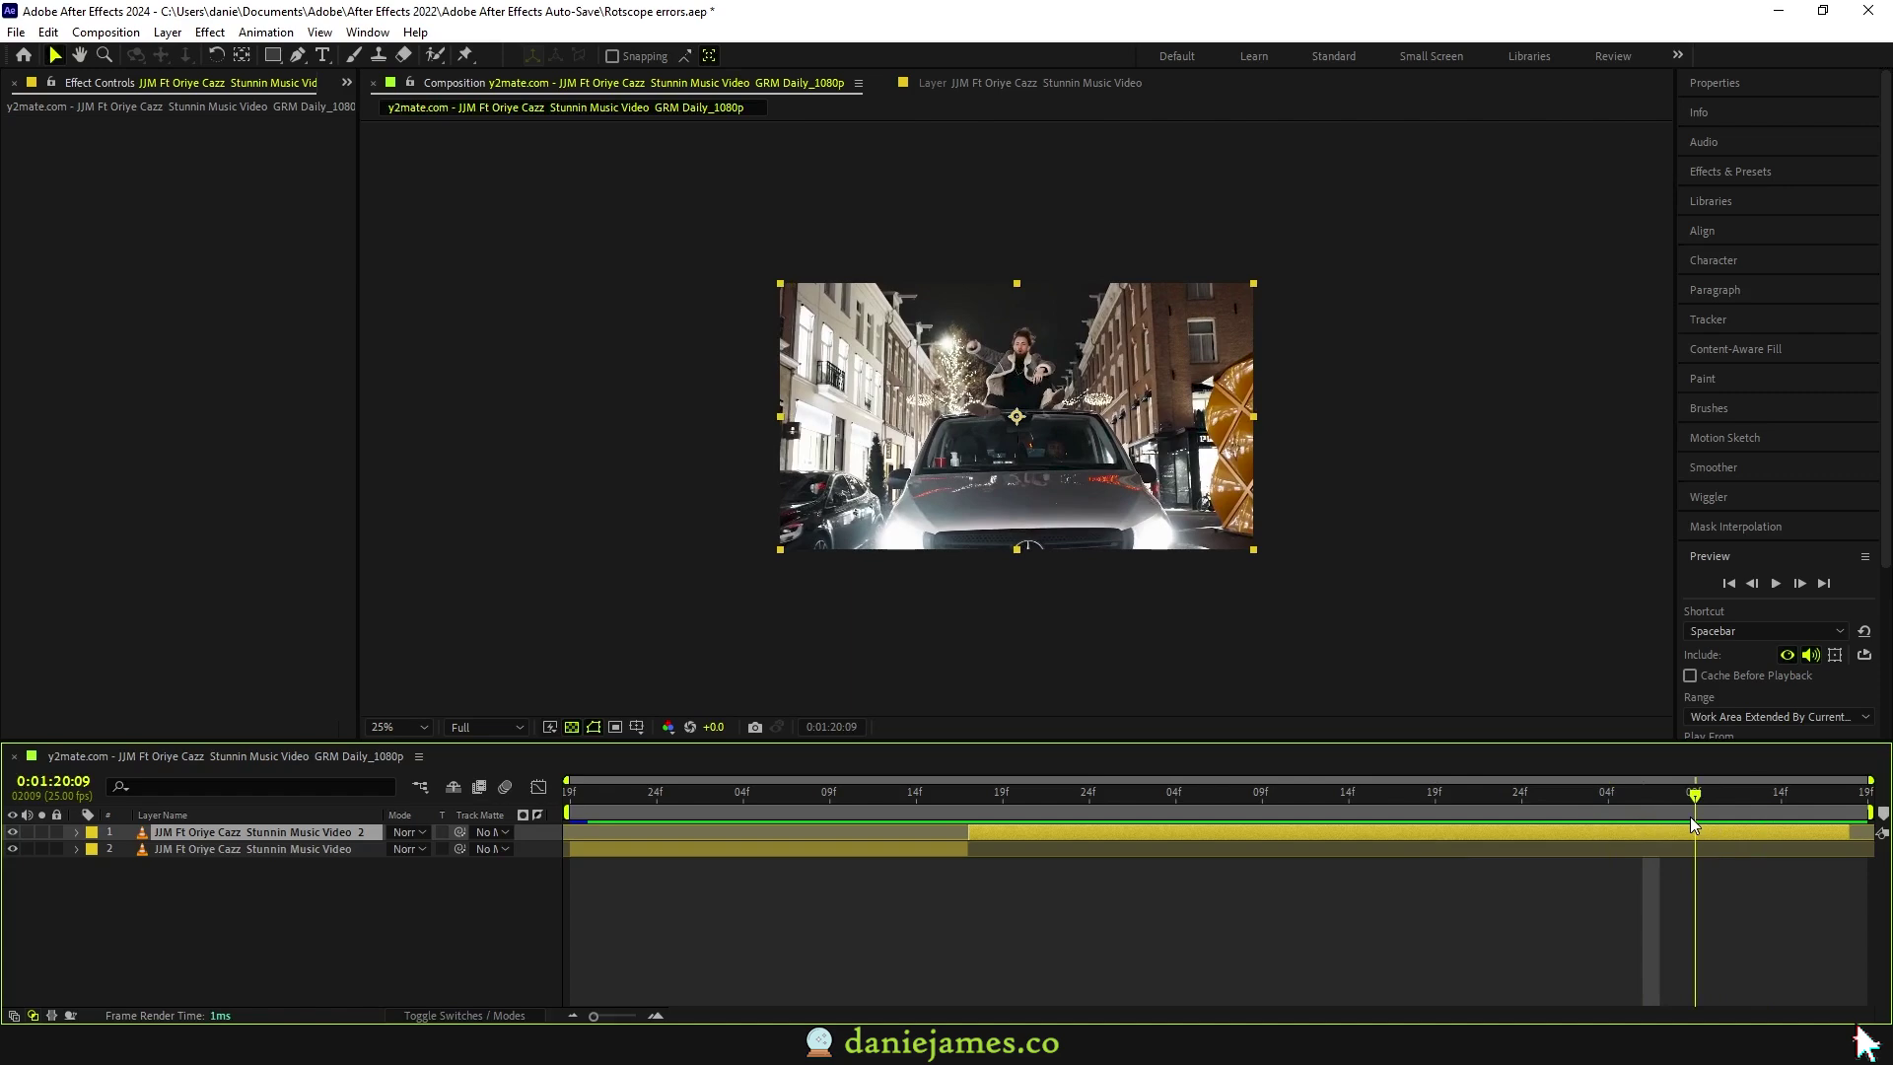
# Step: Split the layer at the car shot's first frame and Roto Brush the new layer
pyautogui.click(1696, 811)
pyautogui.hotkey('ctrl', 'shift', 'd')
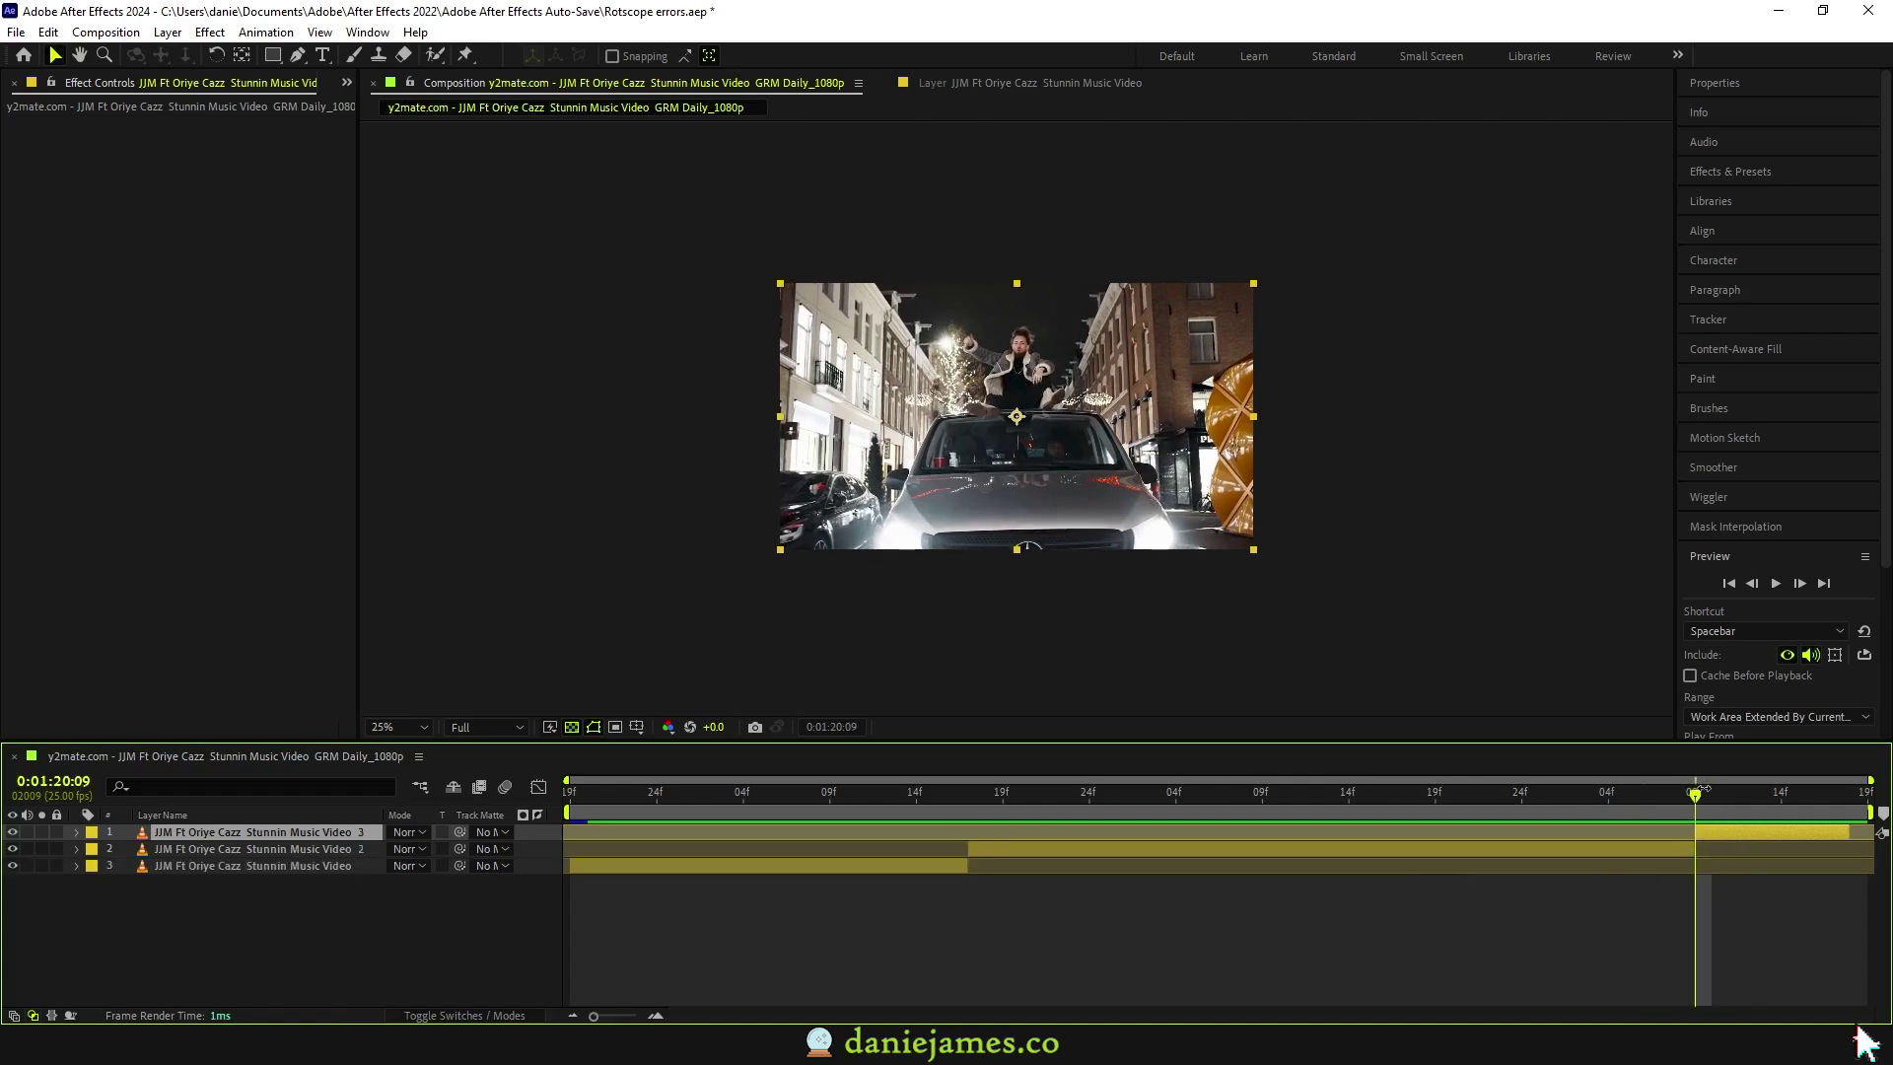
pyautogui.click(435, 54)
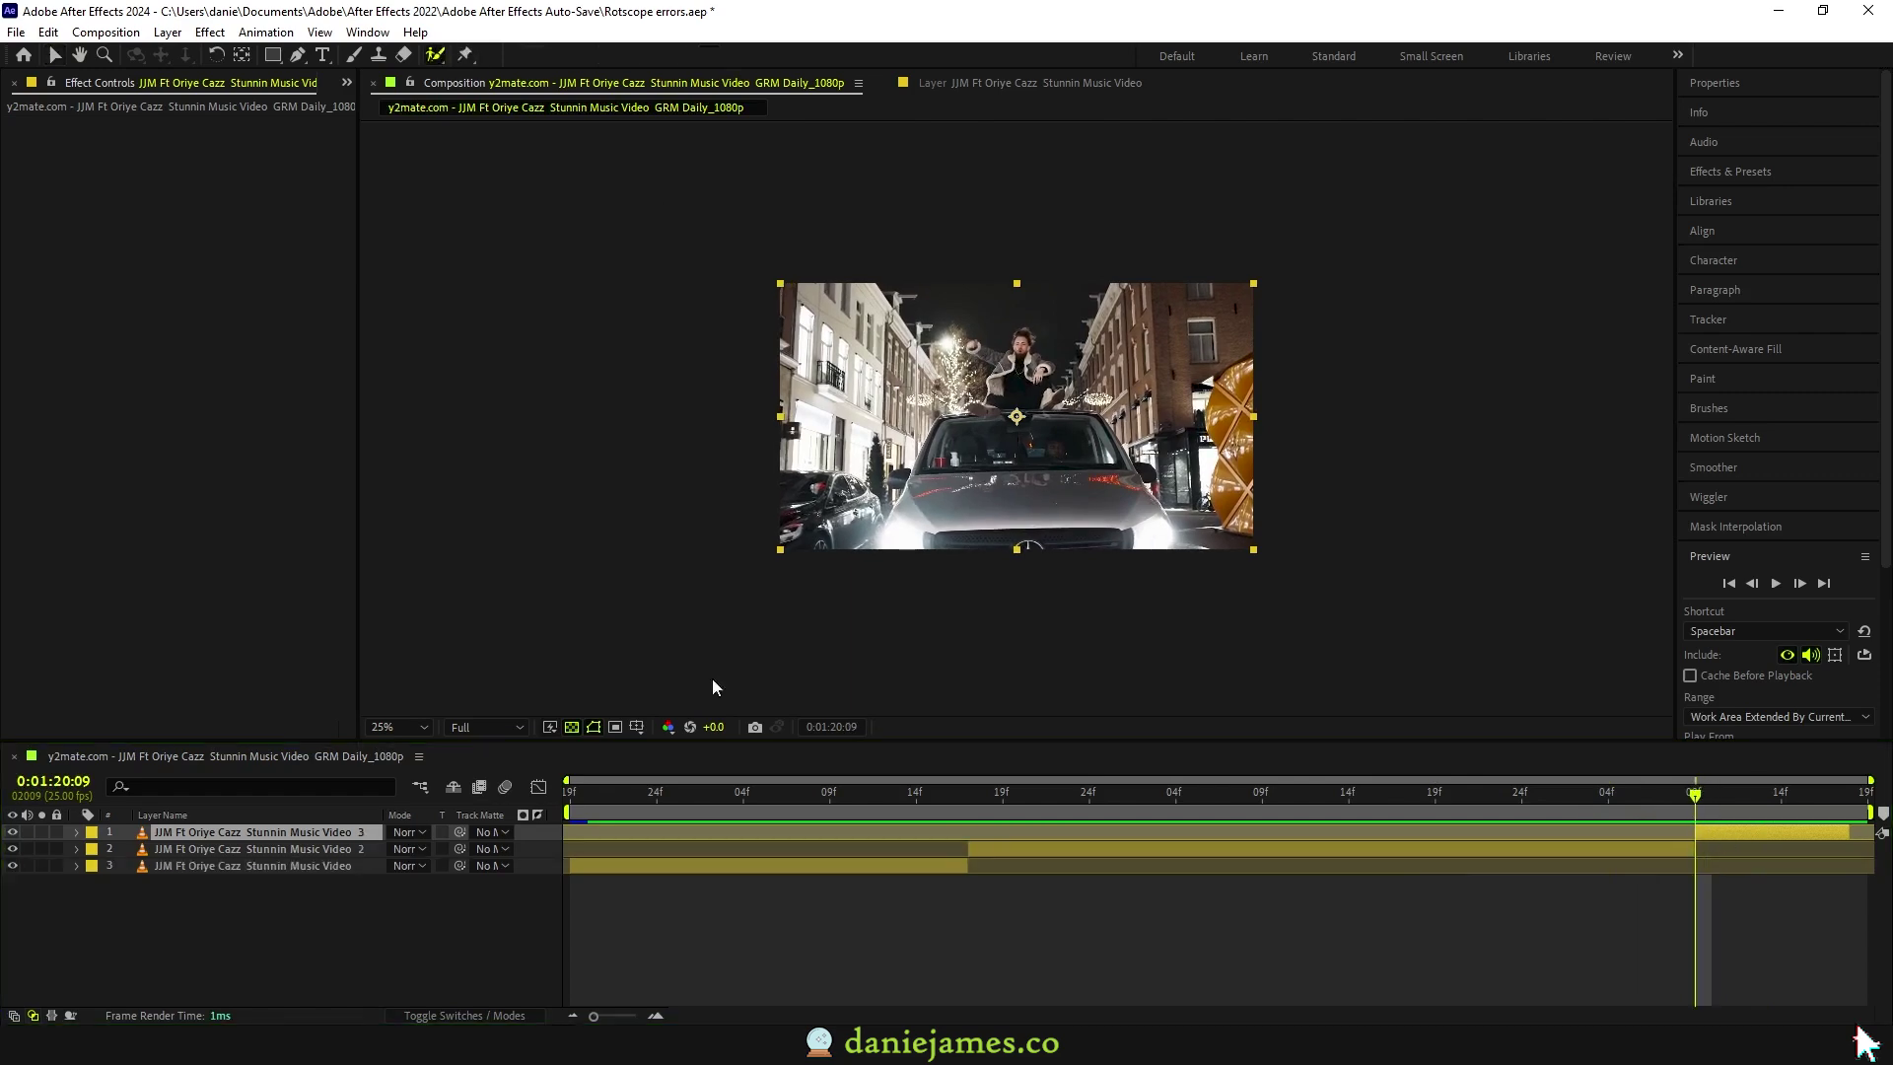
pyautogui.doubleClick(304, 832)
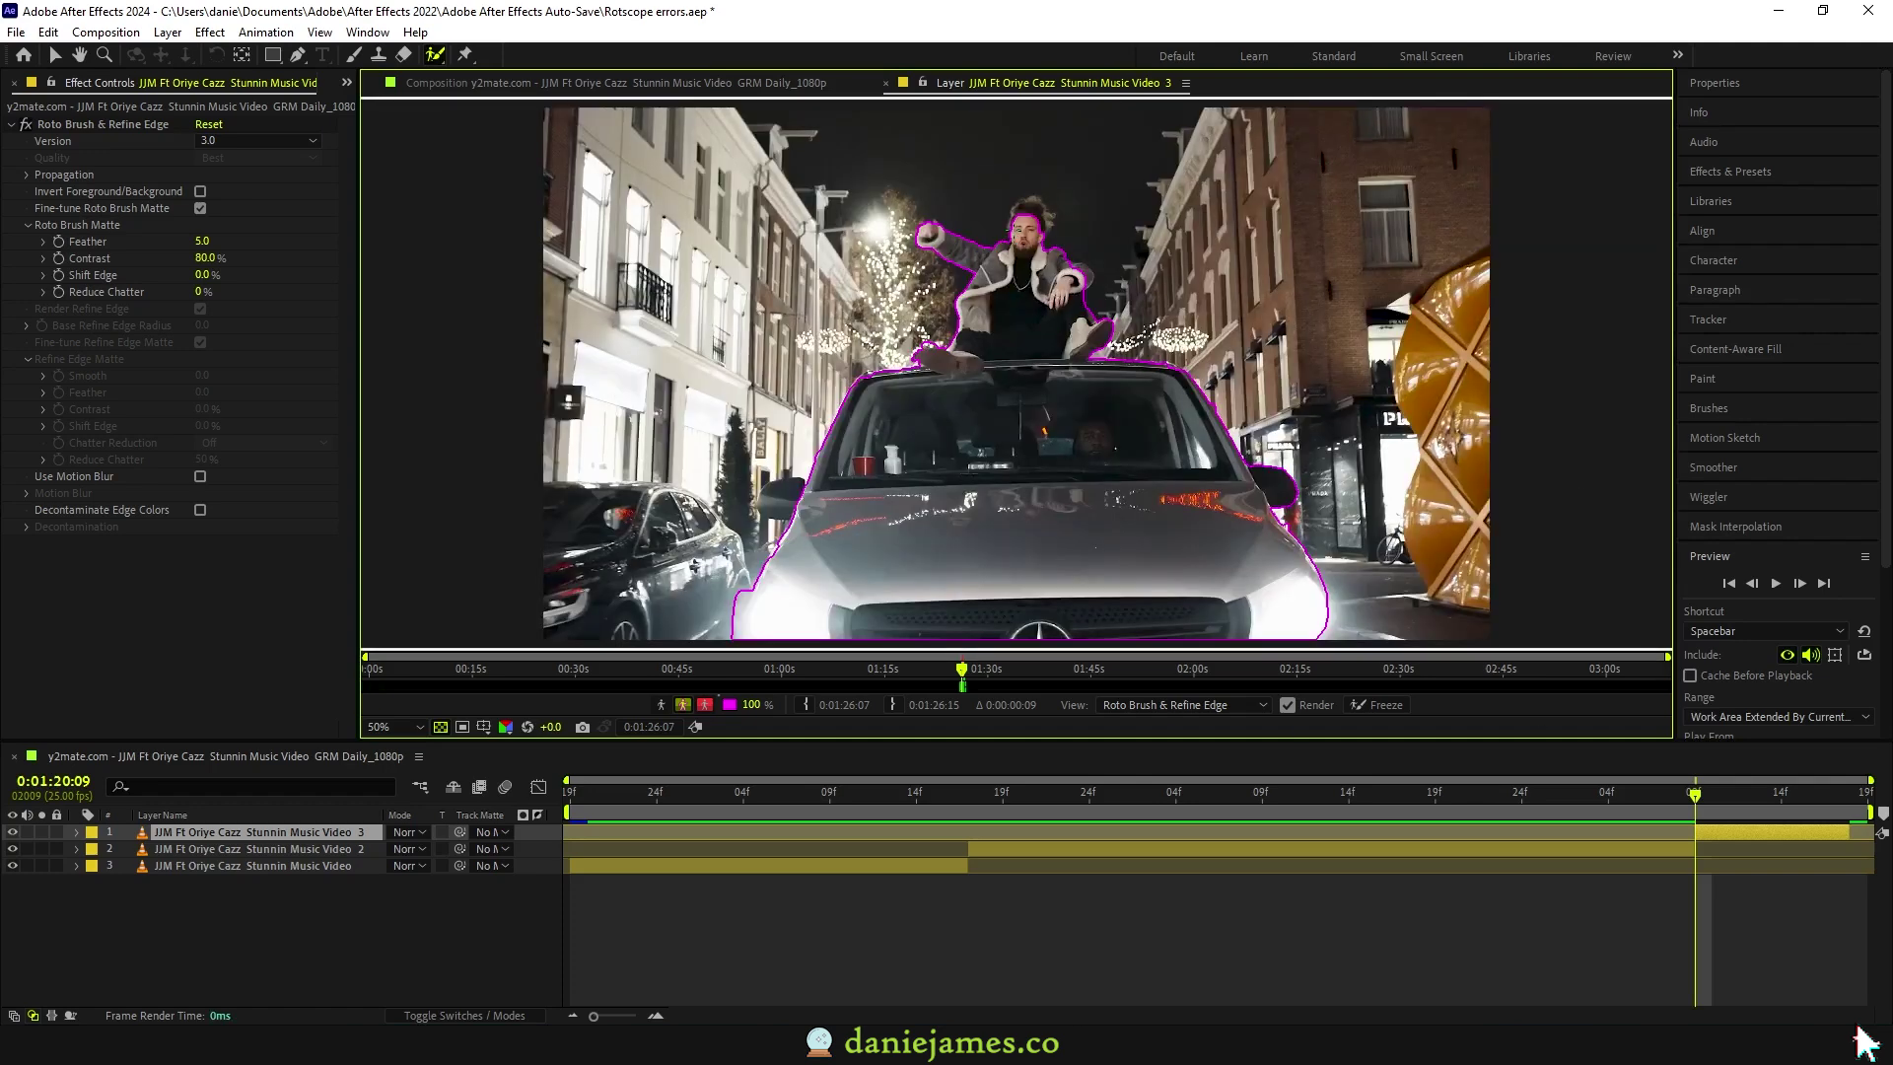
pyautogui.press('v')
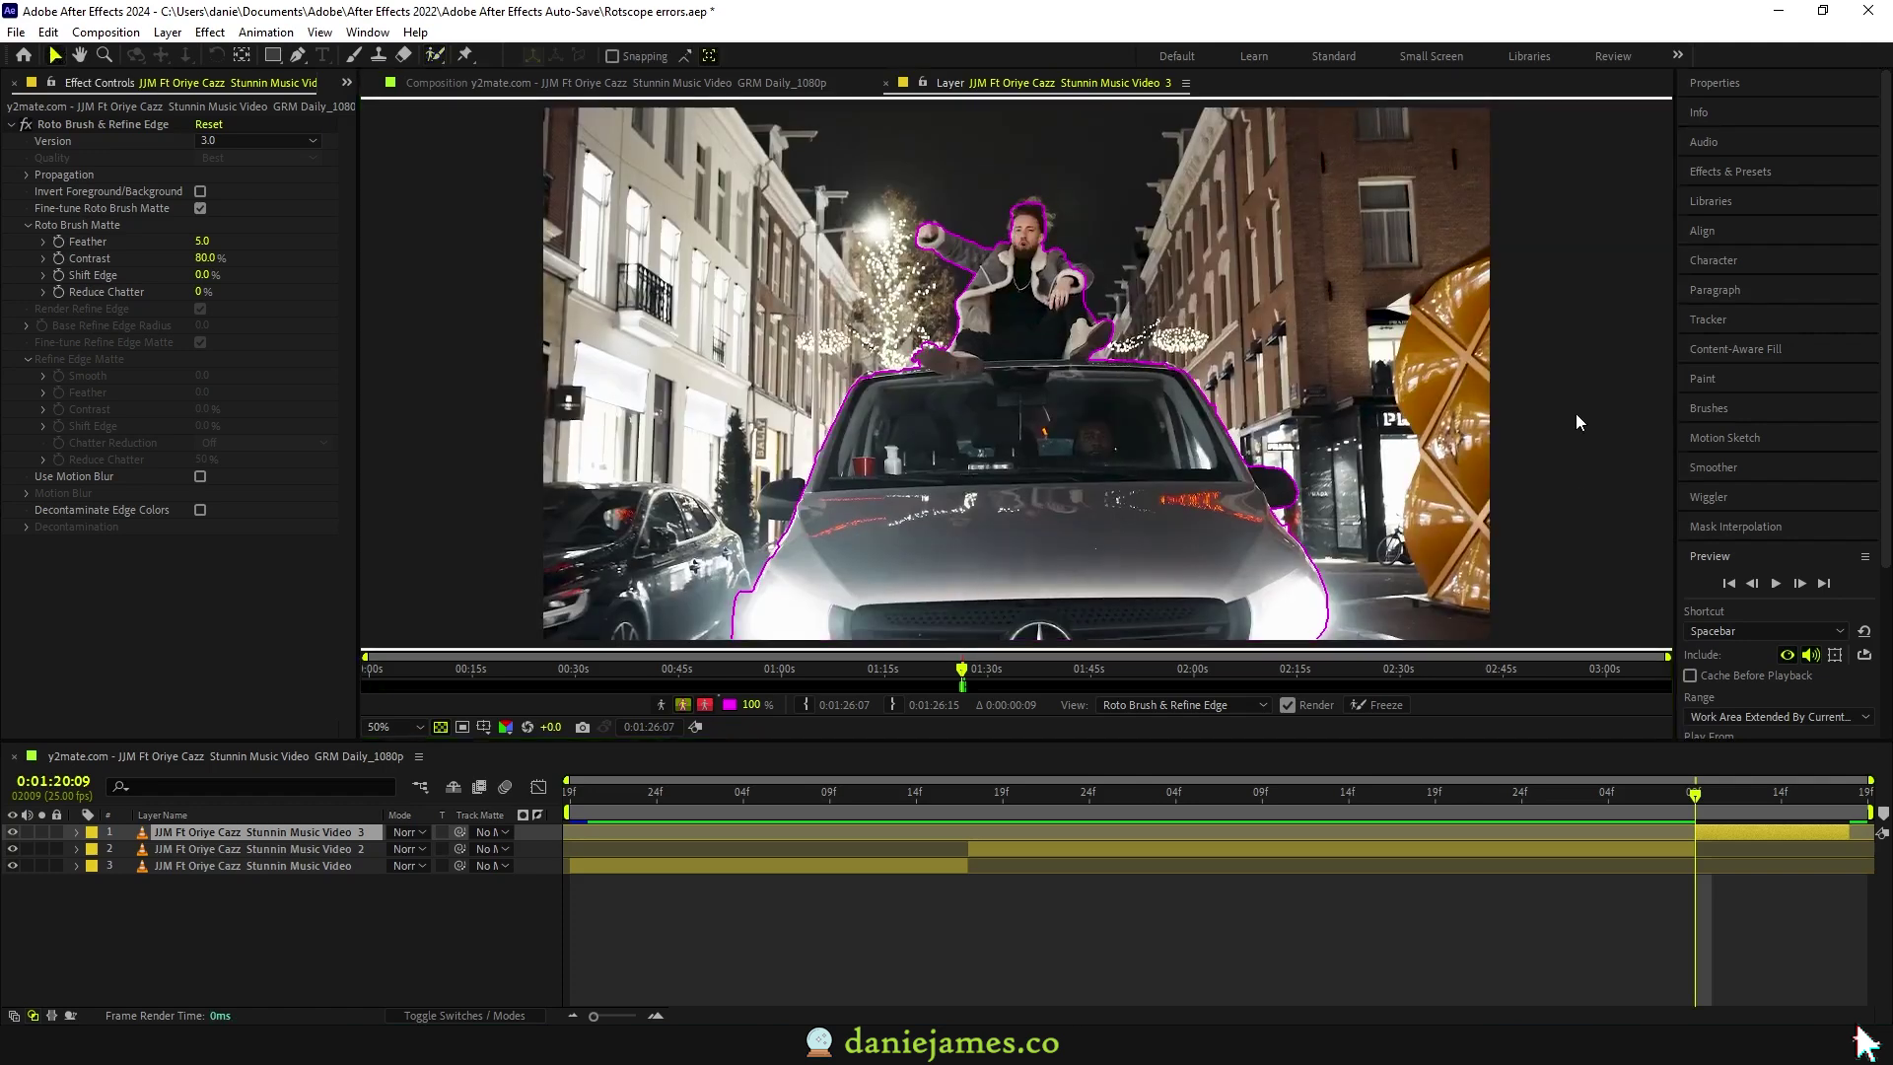
pyautogui.click(1801, 583)
# Step: Step frame by frame through the car shot to find where the roto outline ends
pyautogui.press(',')
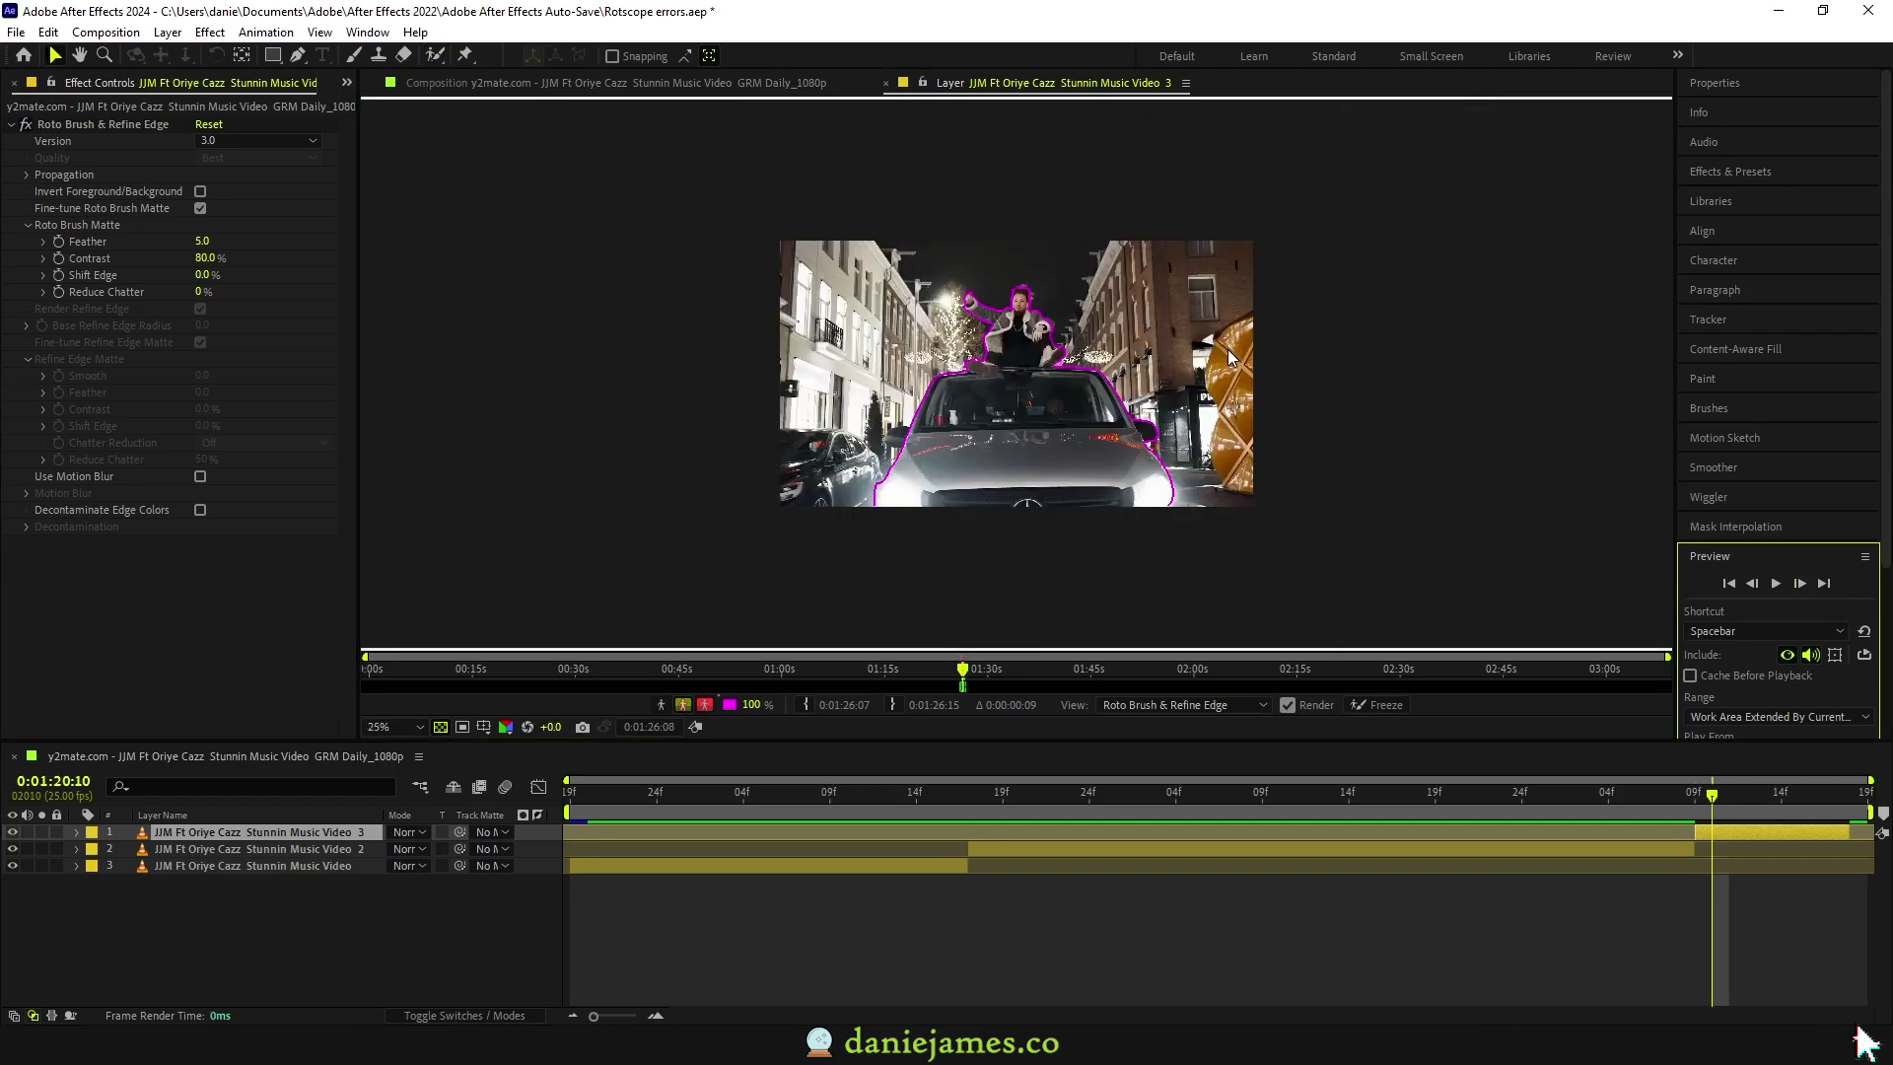
pyautogui.click(1800, 582)
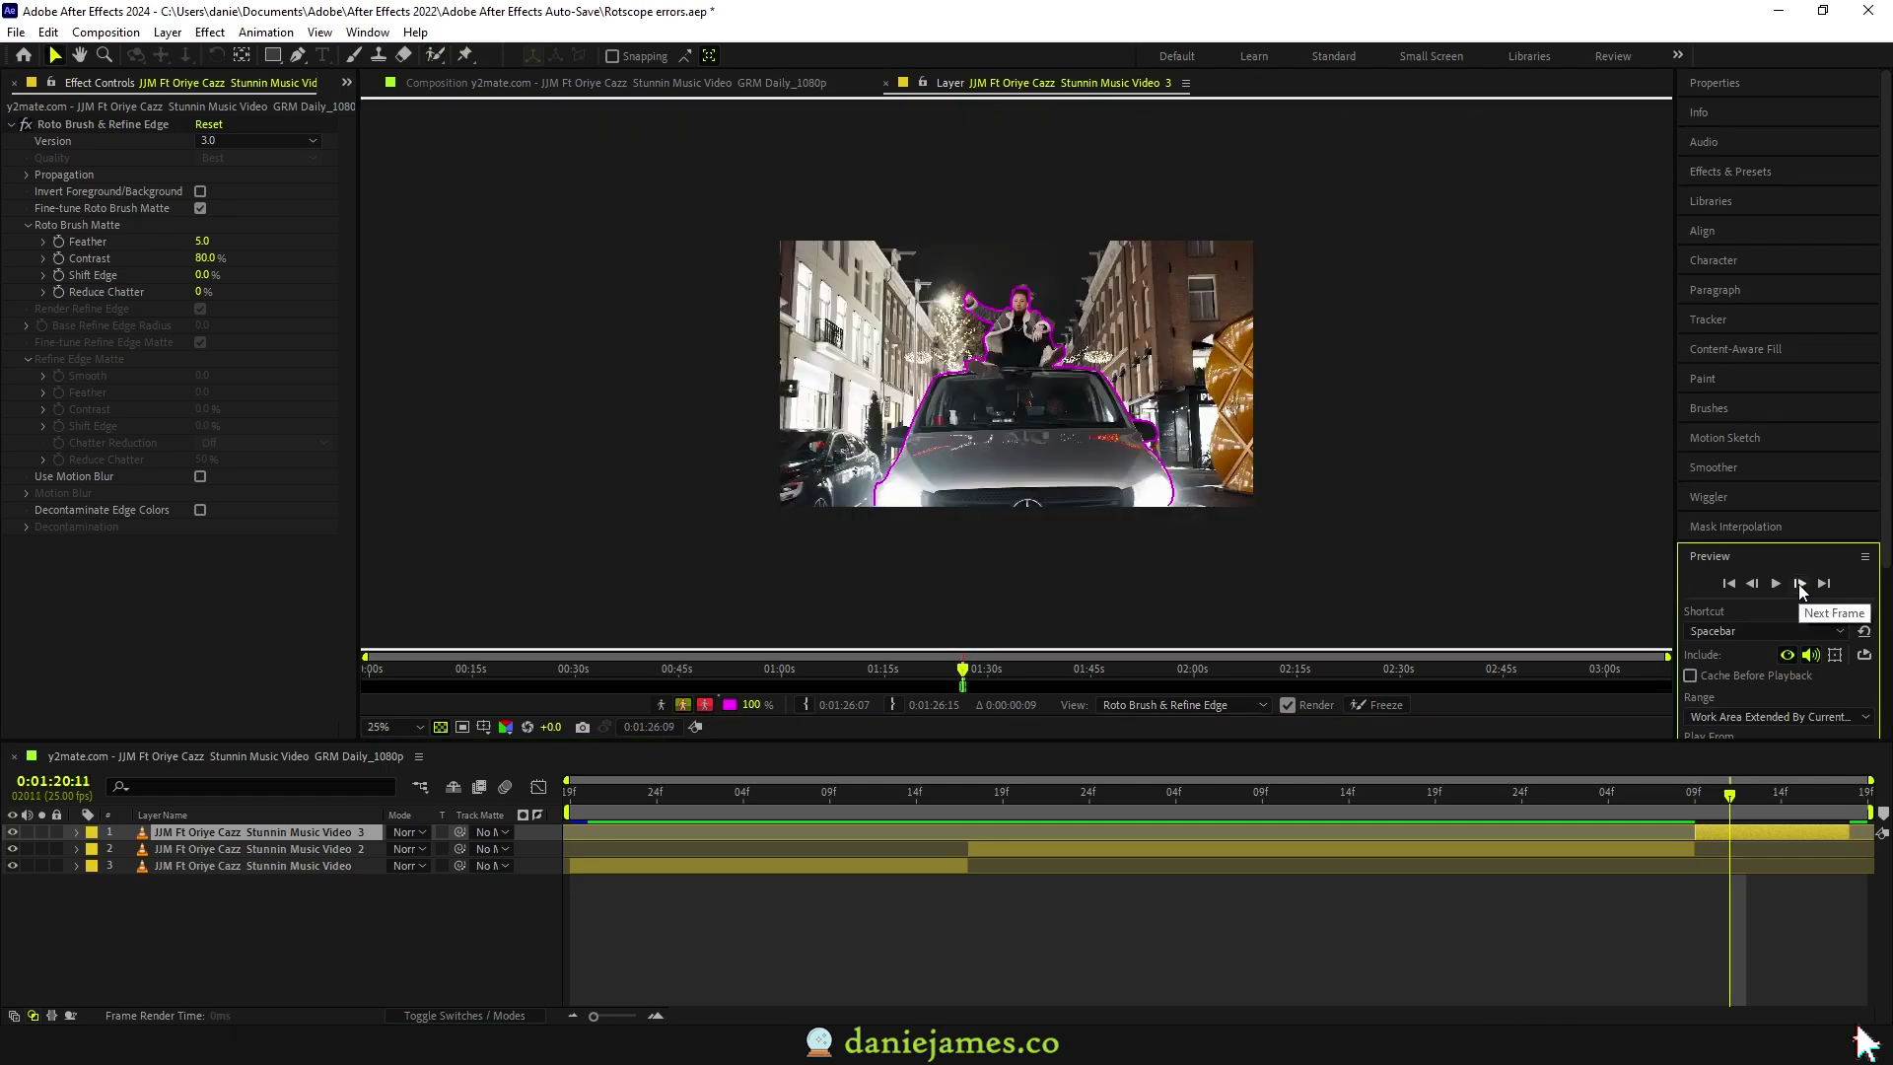
pyautogui.click(1800, 583)
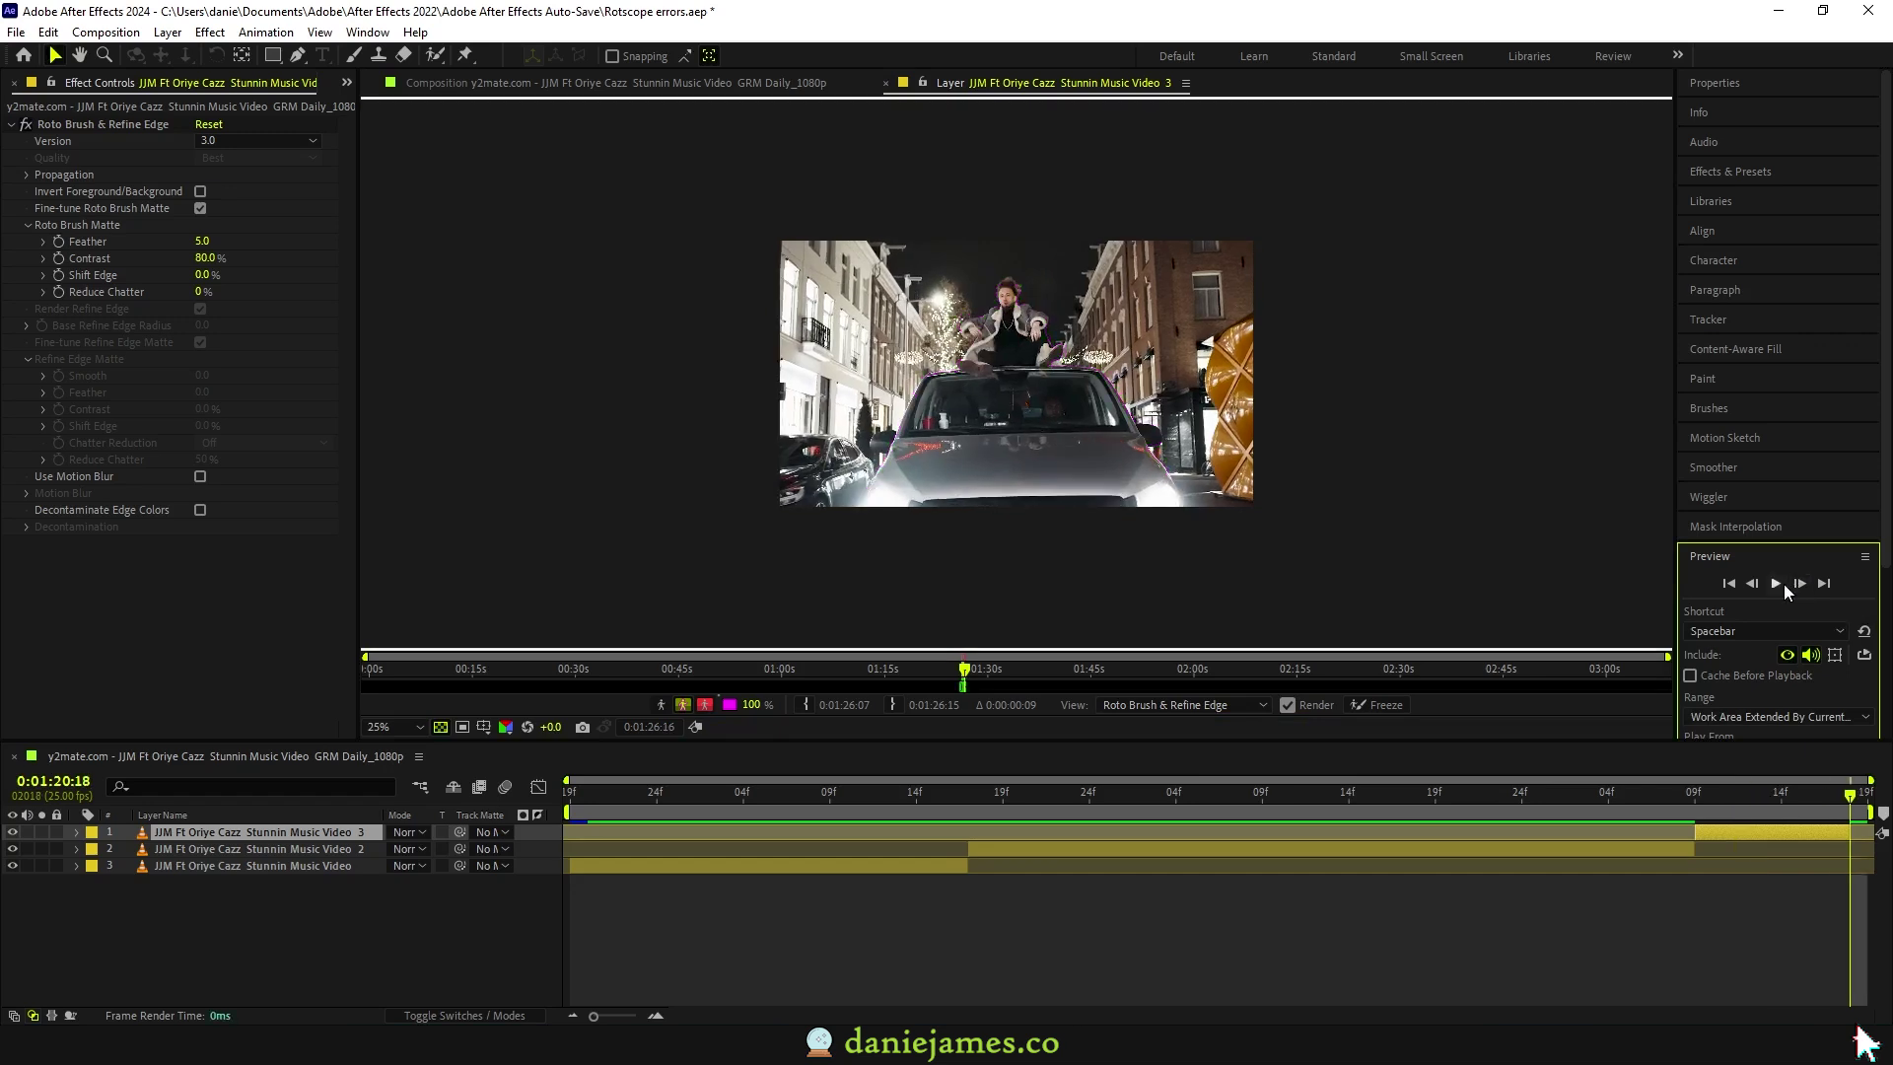
pyautogui.click(1752, 583)
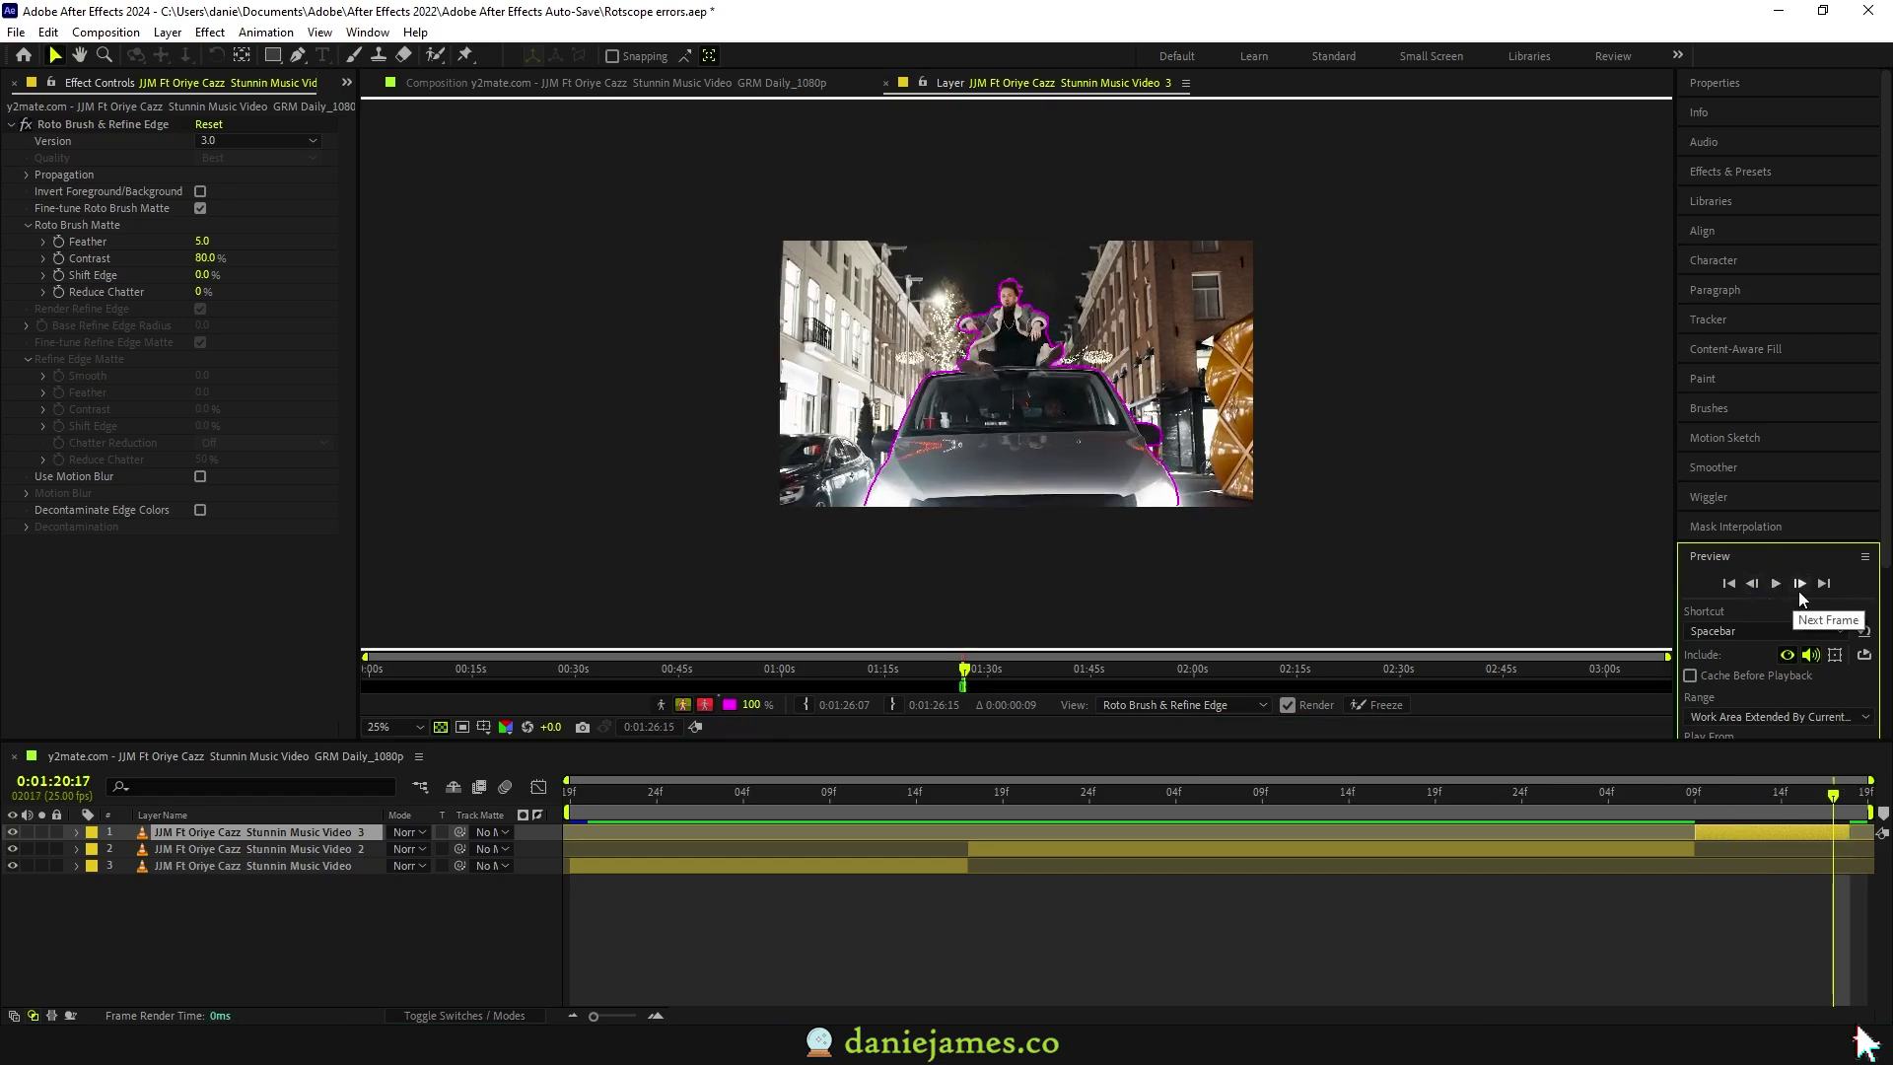
pyautogui.click(1801, 583)
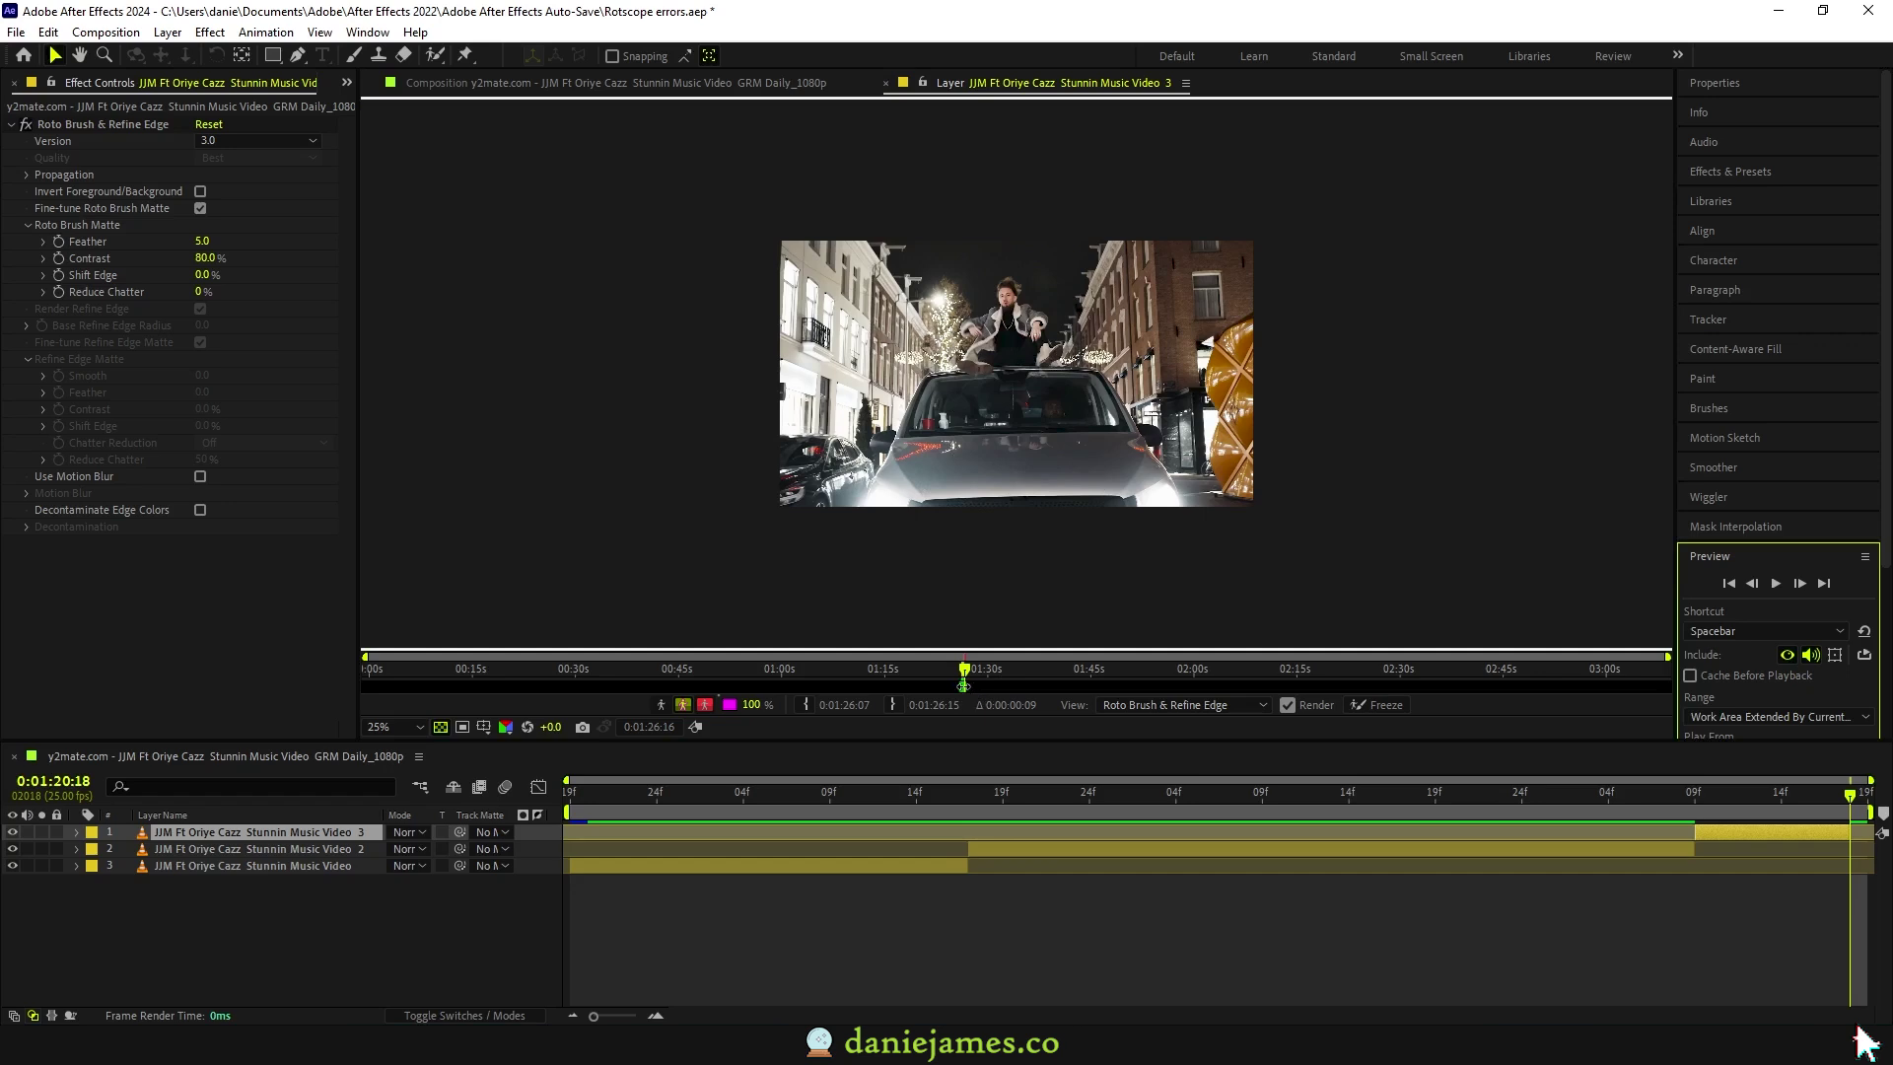
pyautogui.click(963, 684)
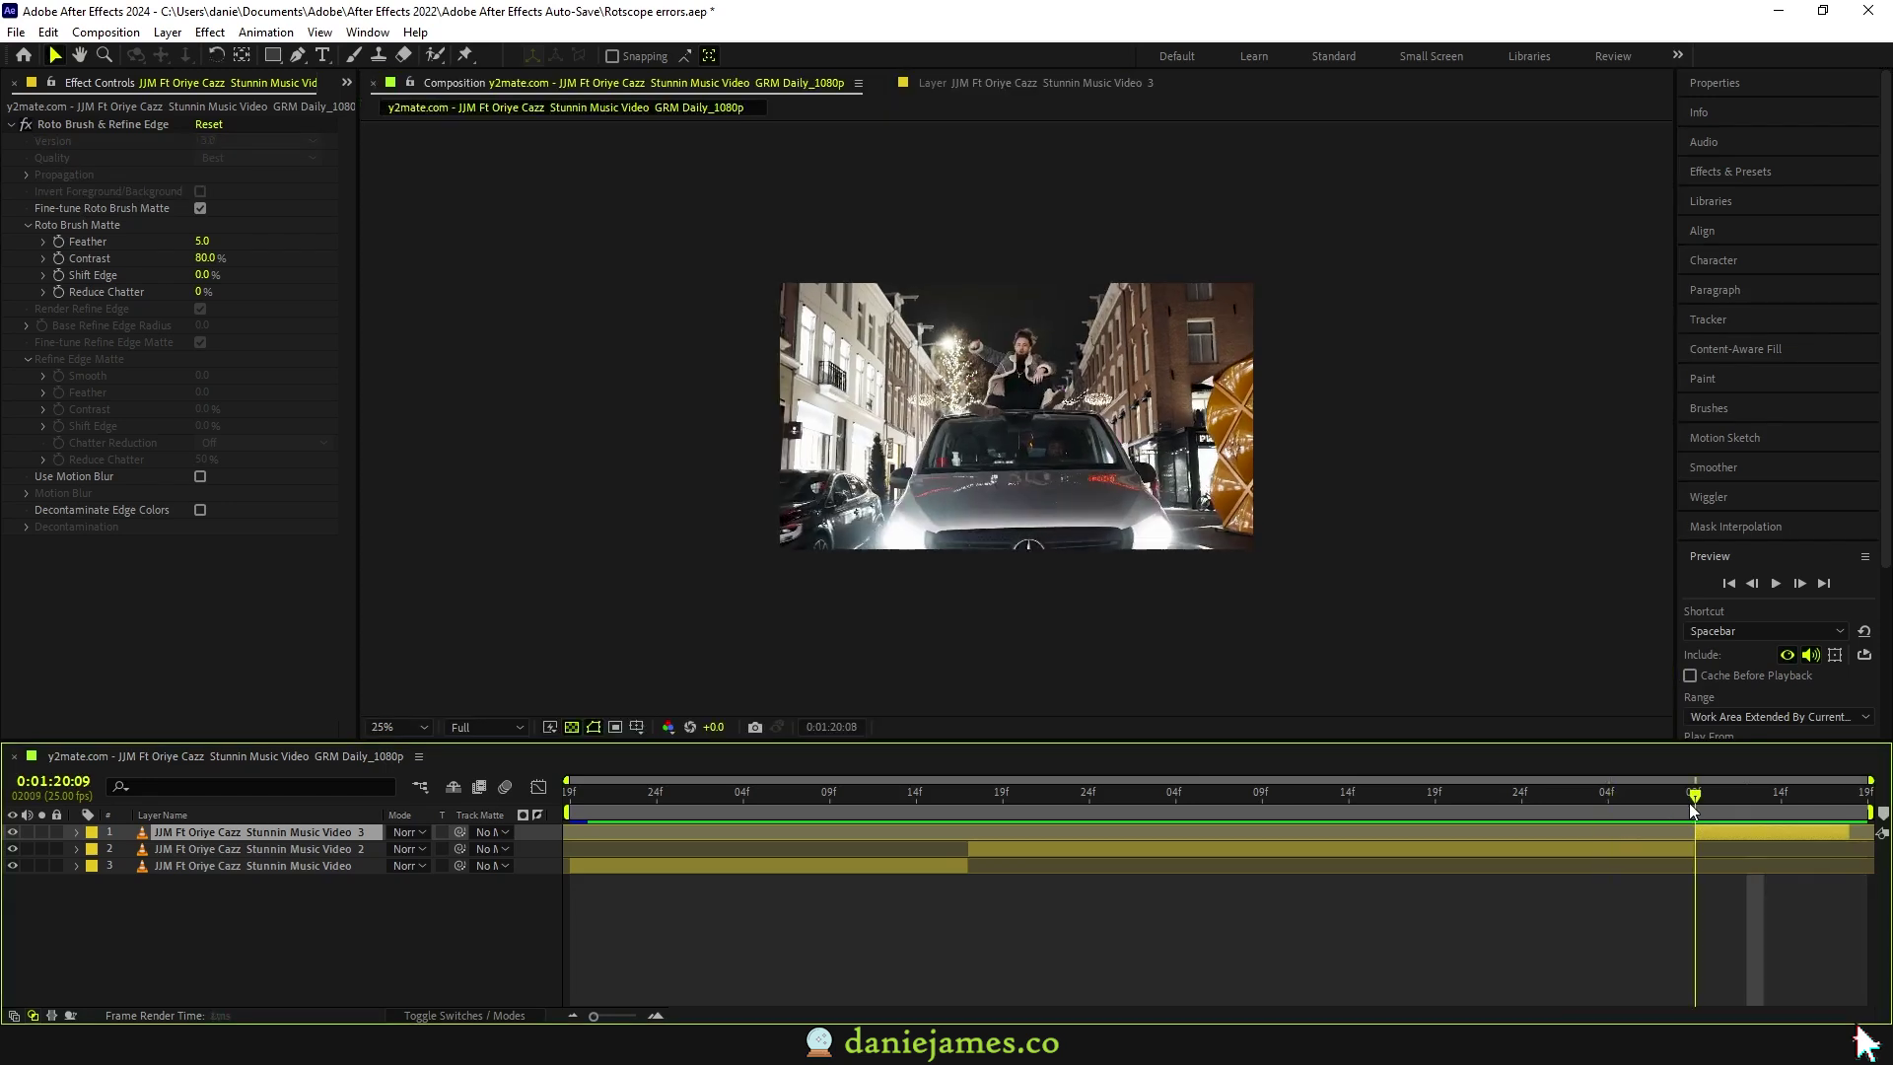
# Step: Show the composition at 0:01:20:14 with the man and car on transparency
pyautogui.click(1800, 795)
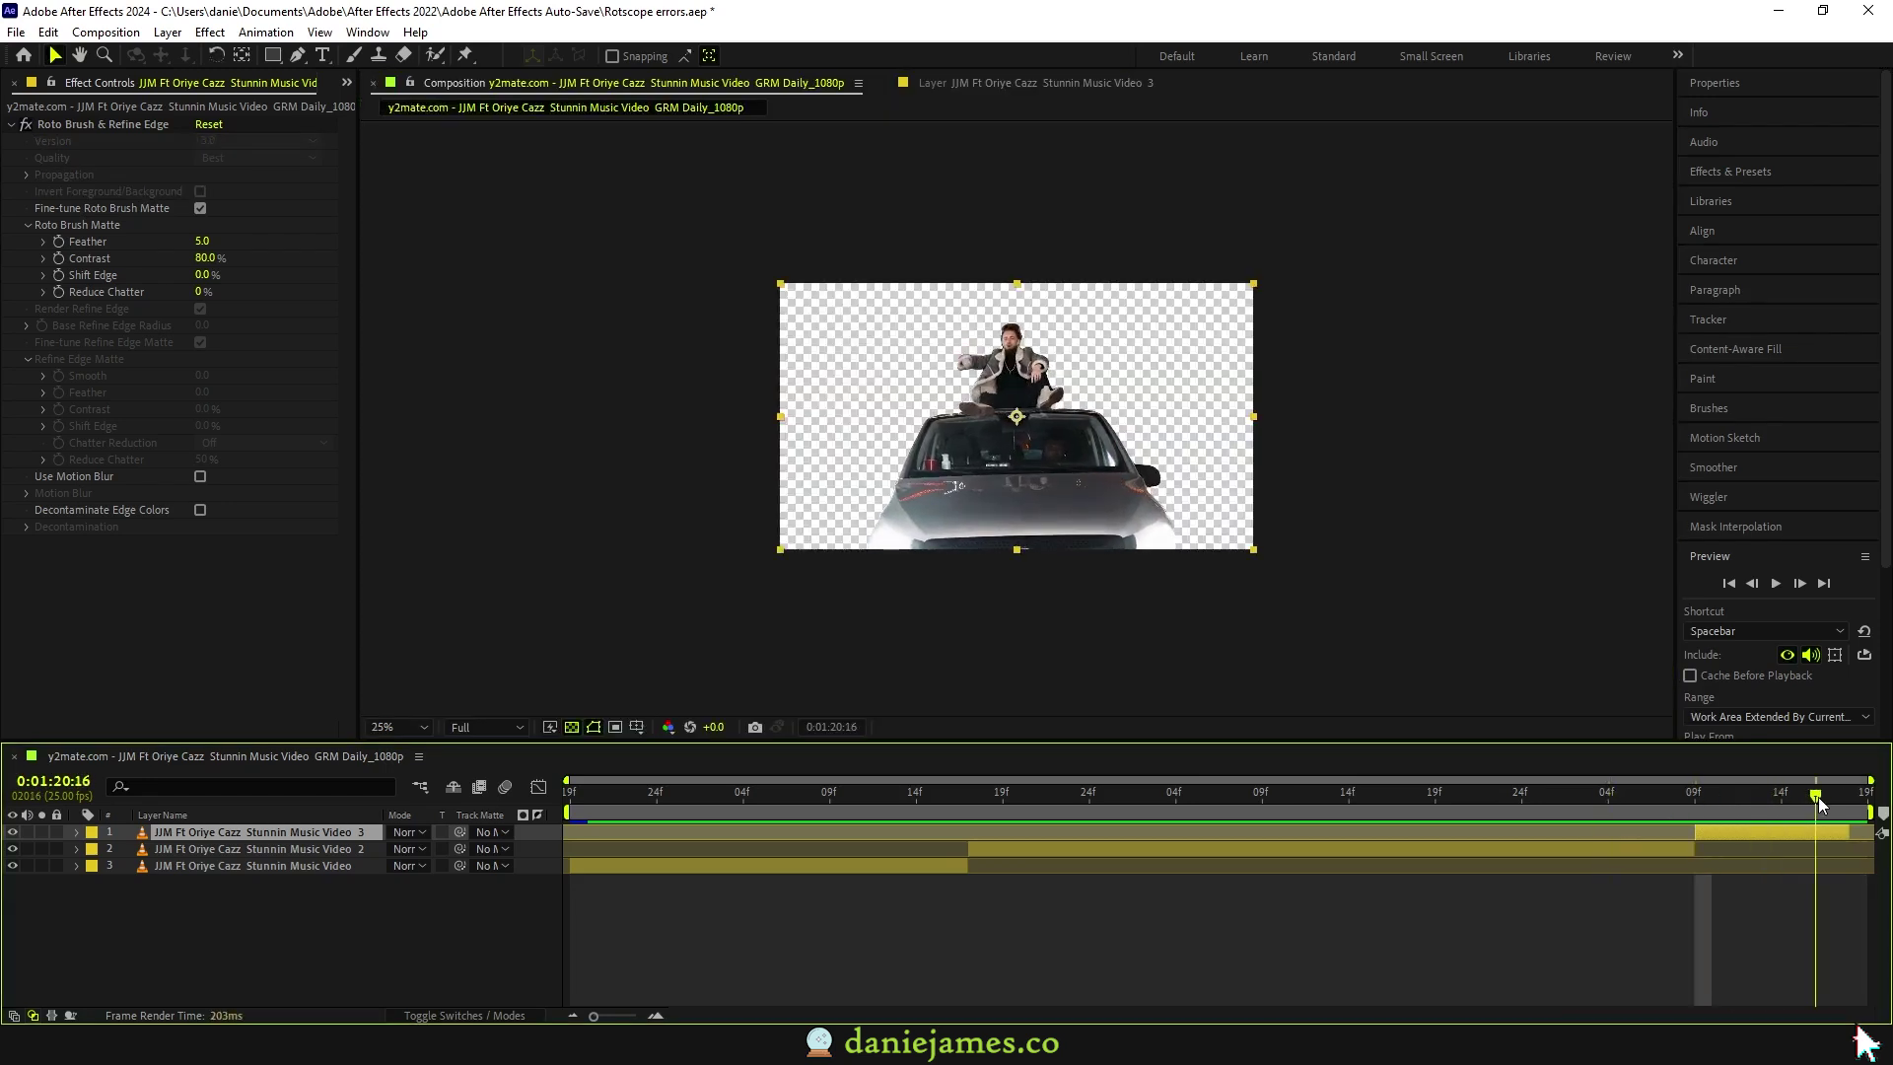
pyautogui.click(1781, 801)
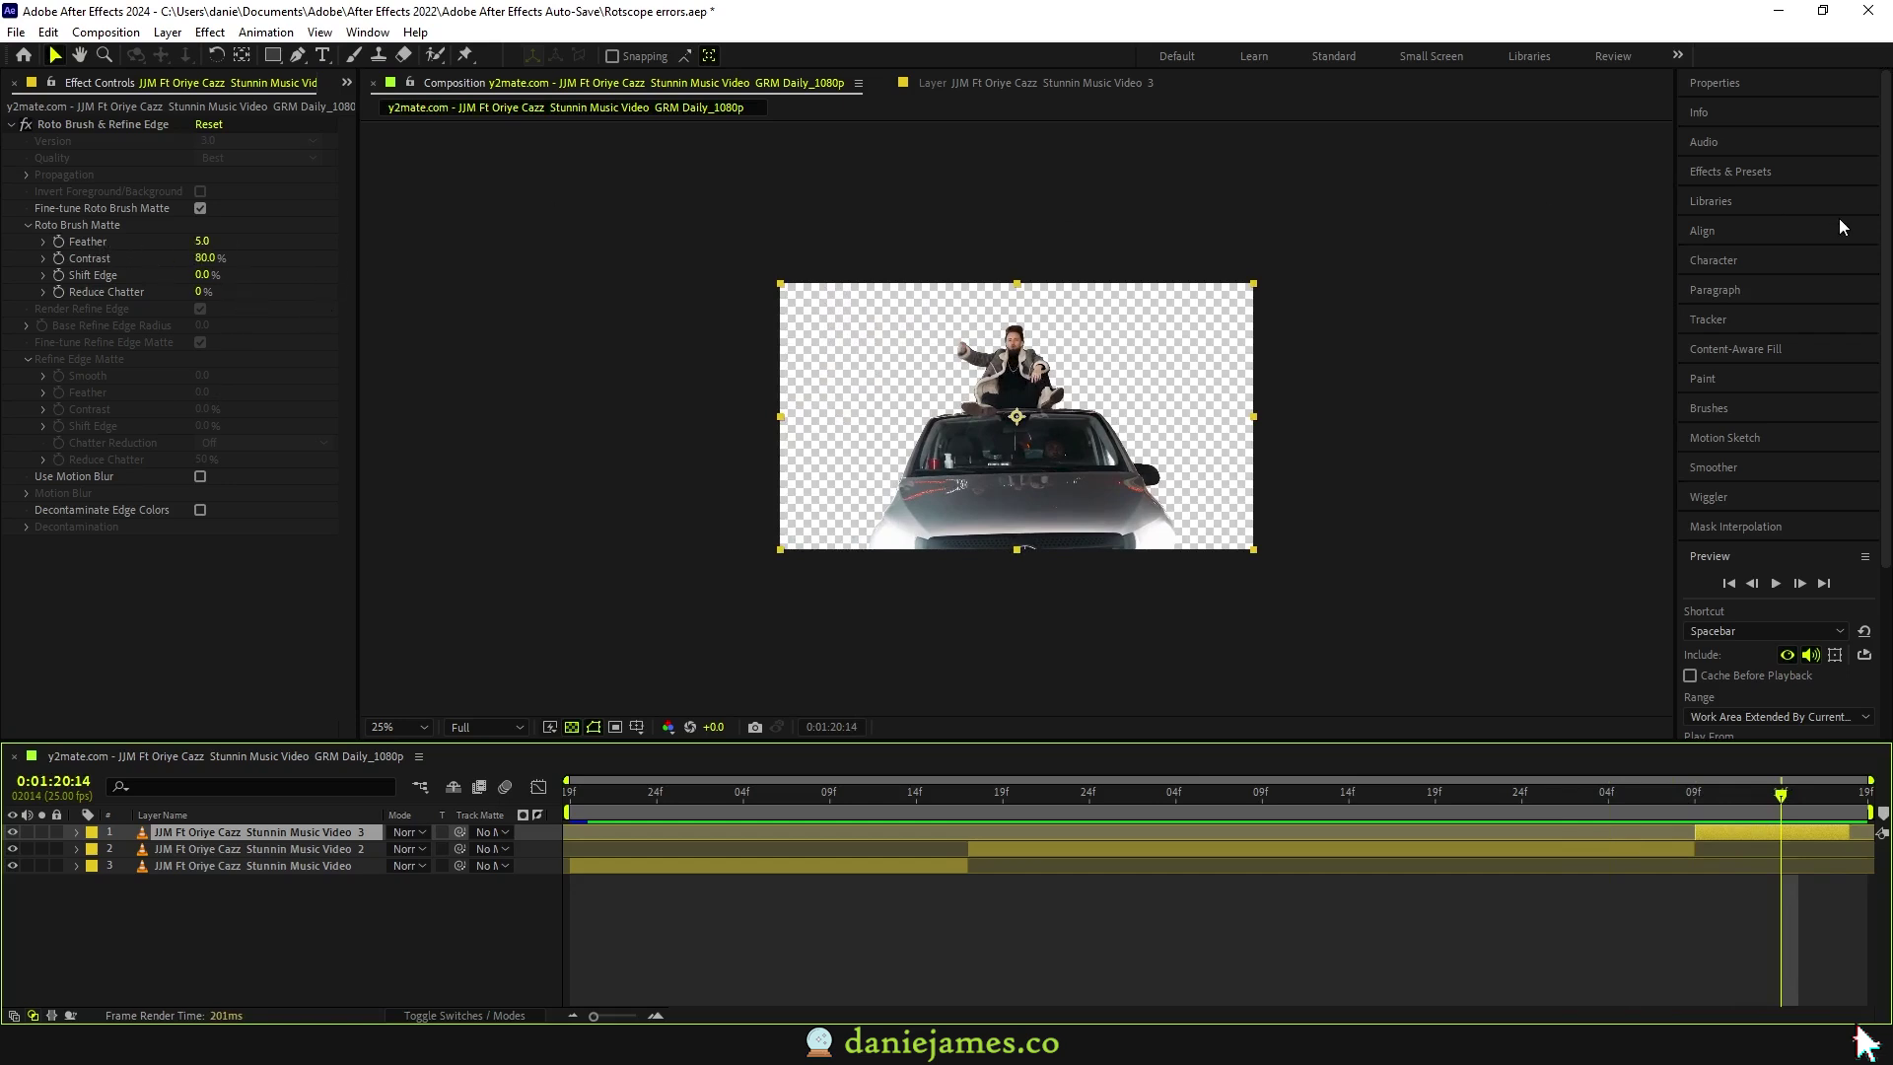
# Step: Search Effects & Presets for 'soft' and apply Refine Soft Matte to the car-shot layer
pyautogui.click(1756, 172)
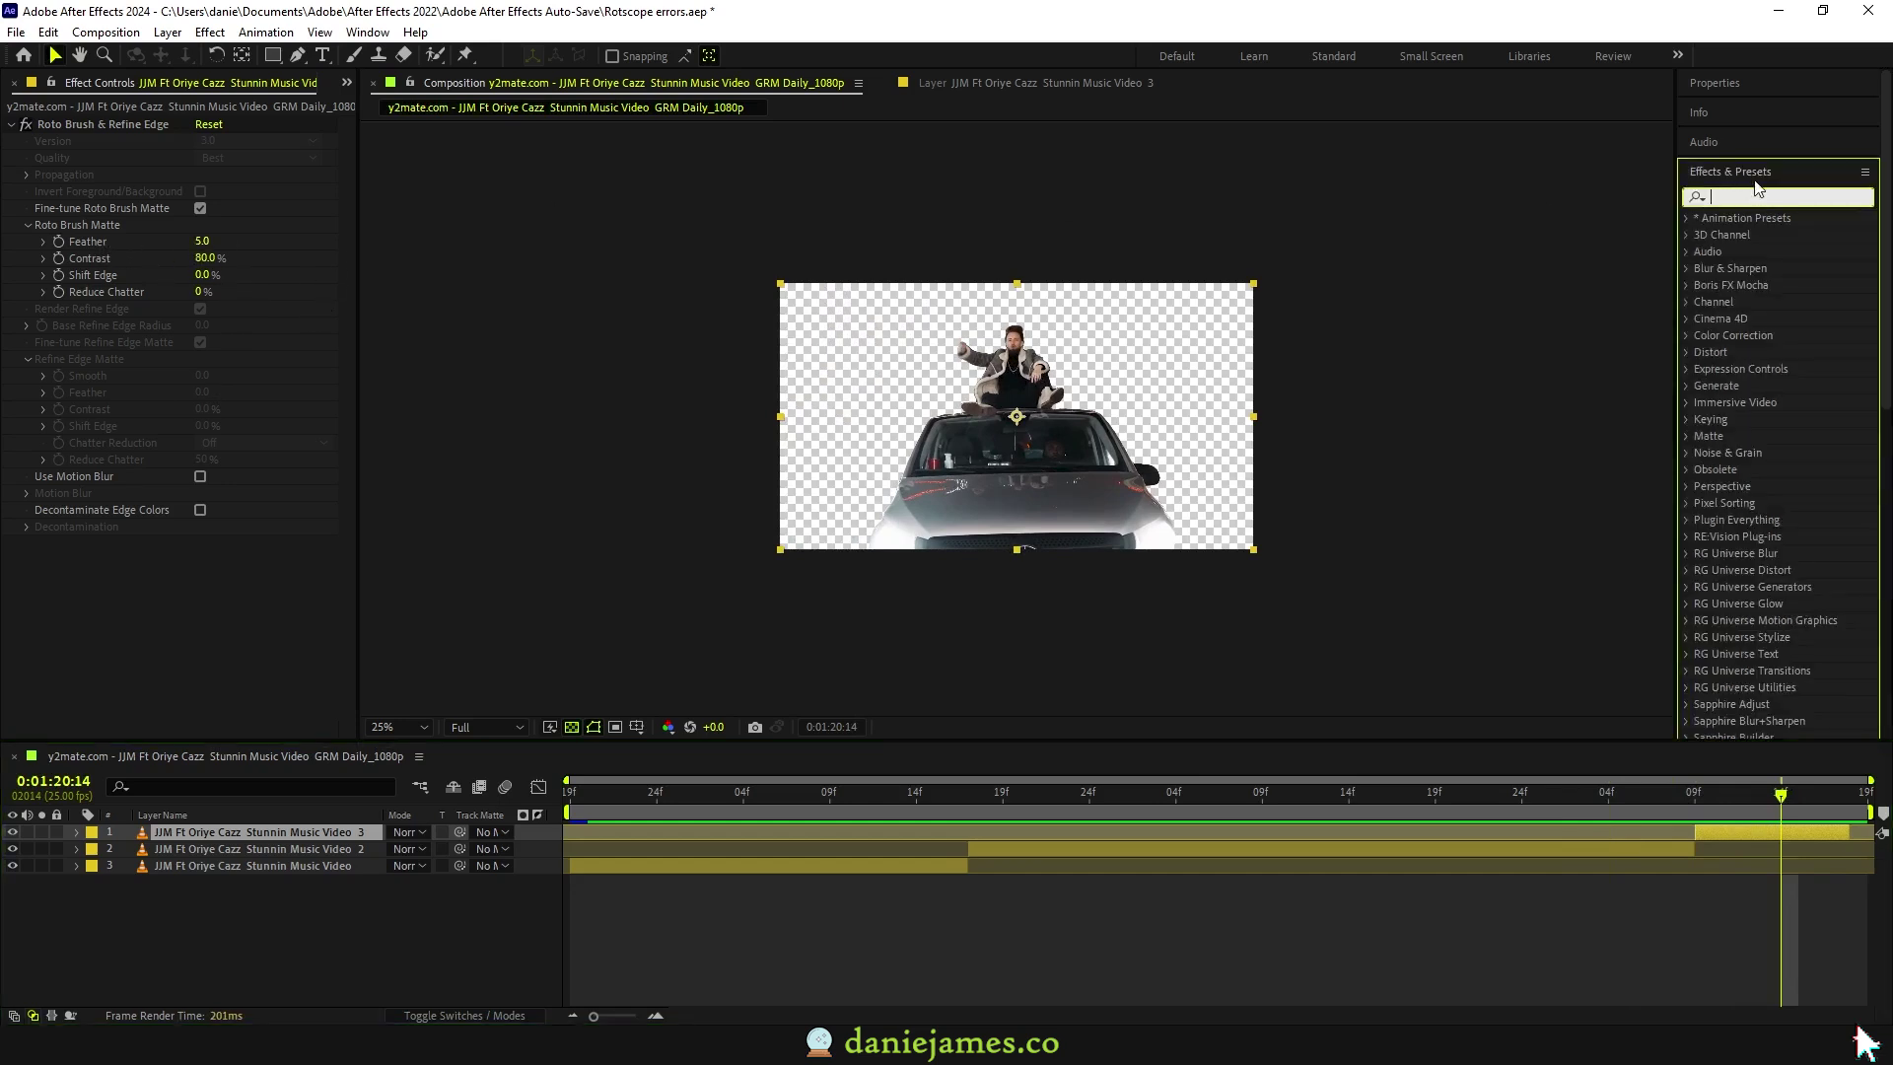
pyautogui.write('soft re')
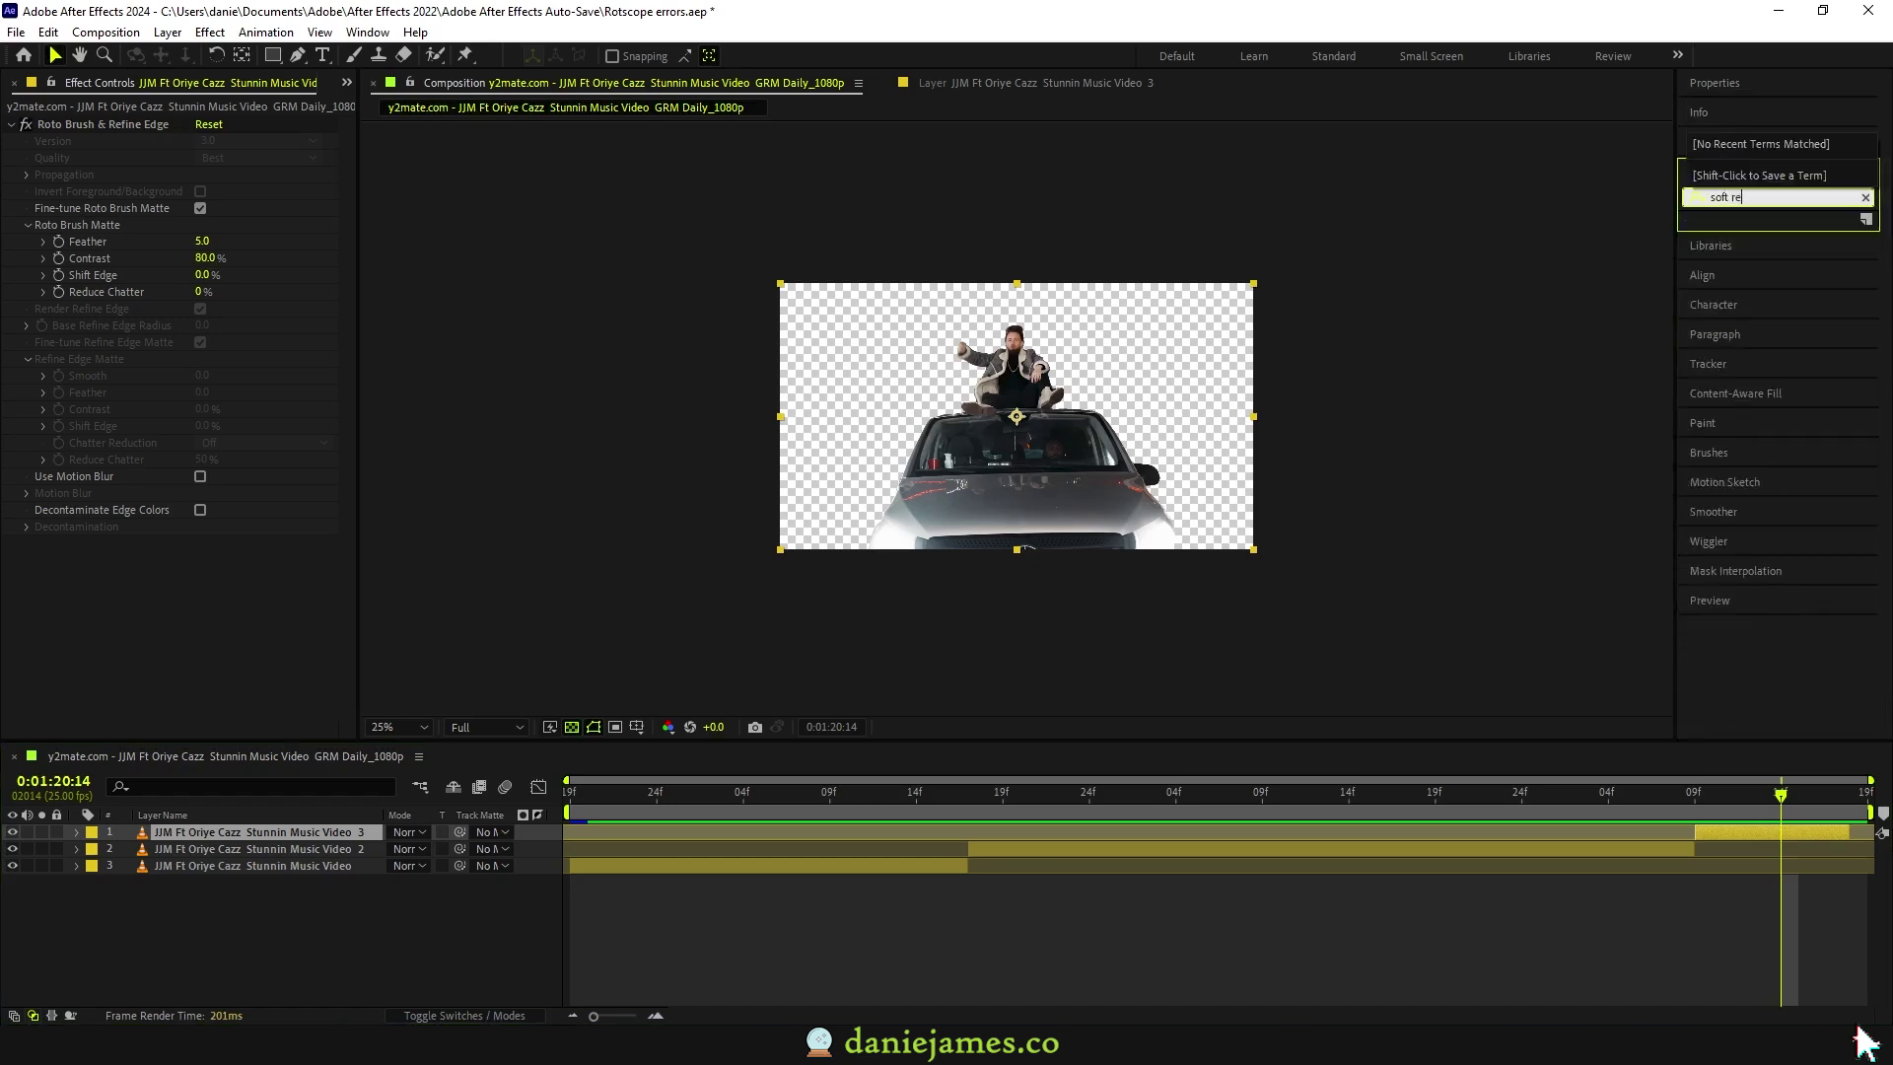
pyautogui.press('BackSpace')
pyautogui.press('BackSpace')
pyautogui.press('BackSpace')
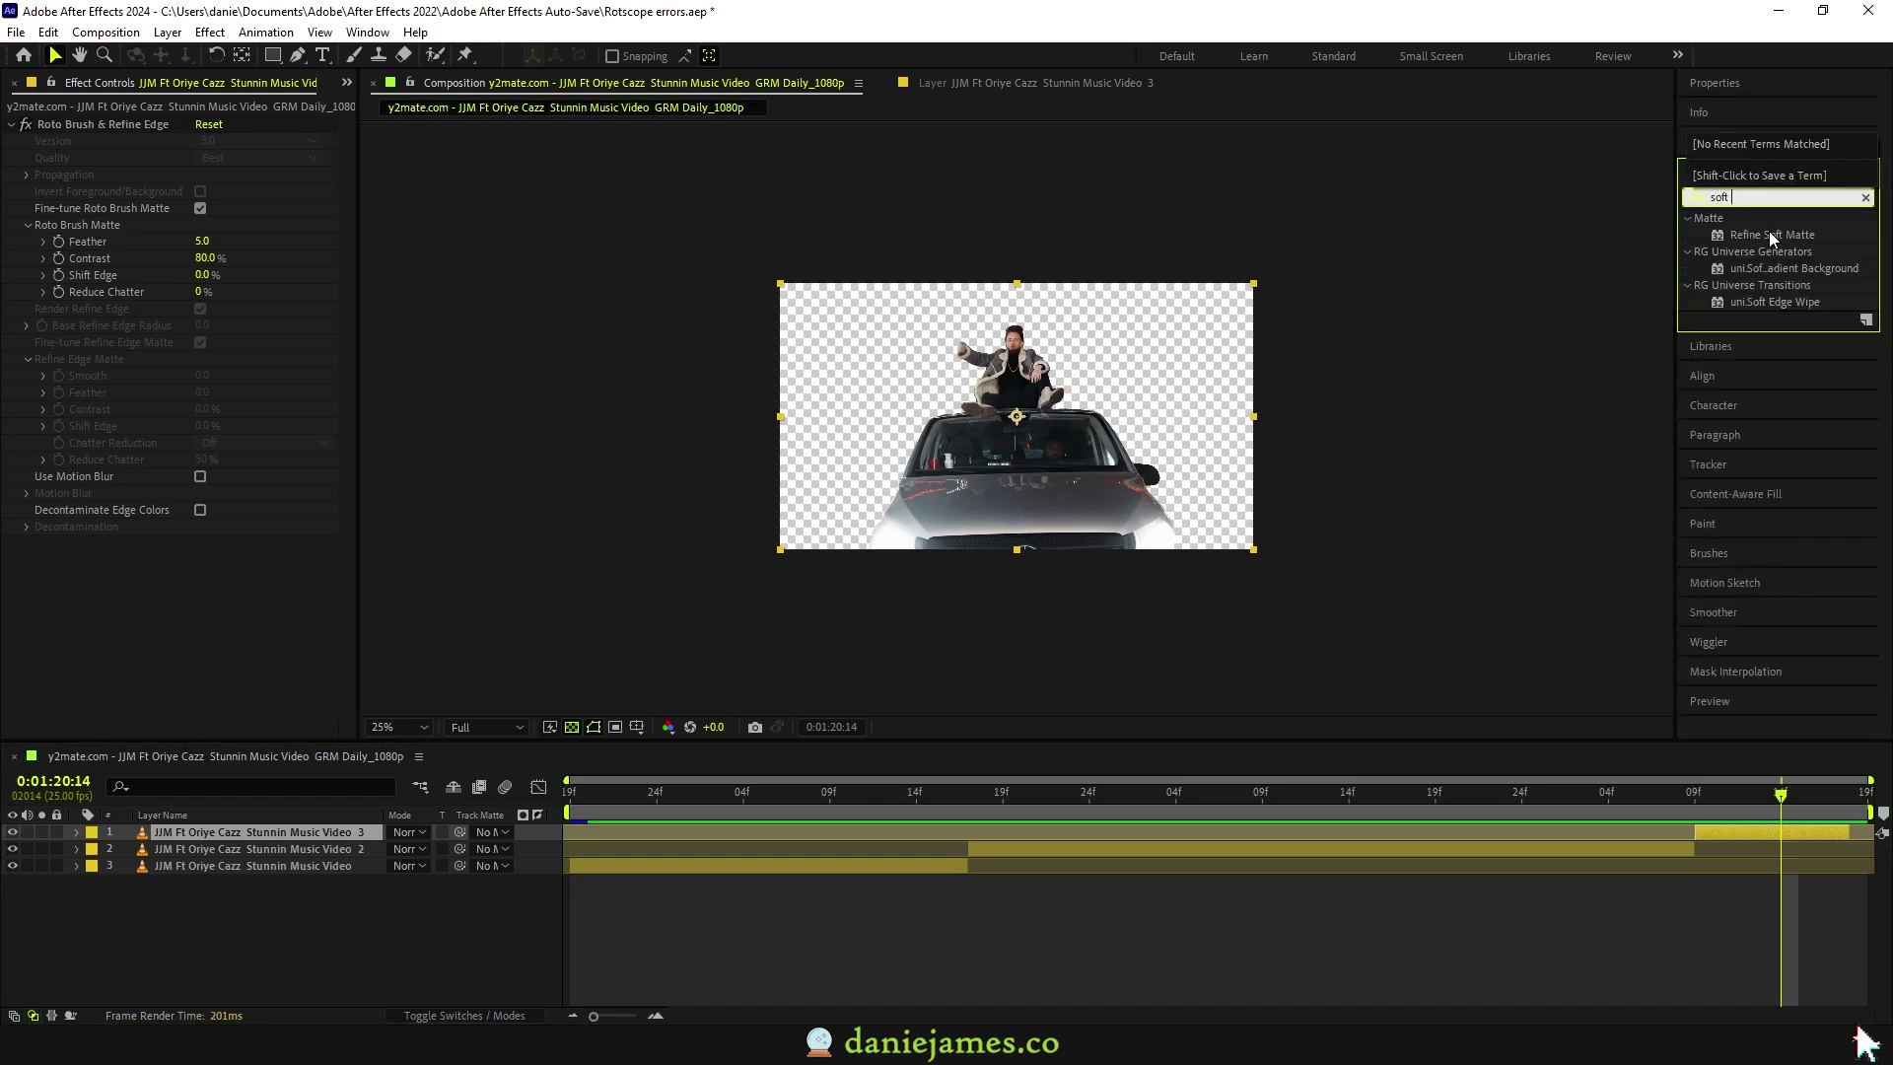
pyautogui.moveTo(1770, 231); pyautogui.dragTo(257, 522)
# Step: View the cut-out against black and select the Additional Edge Radius value
pyautogui.click(572, 727)
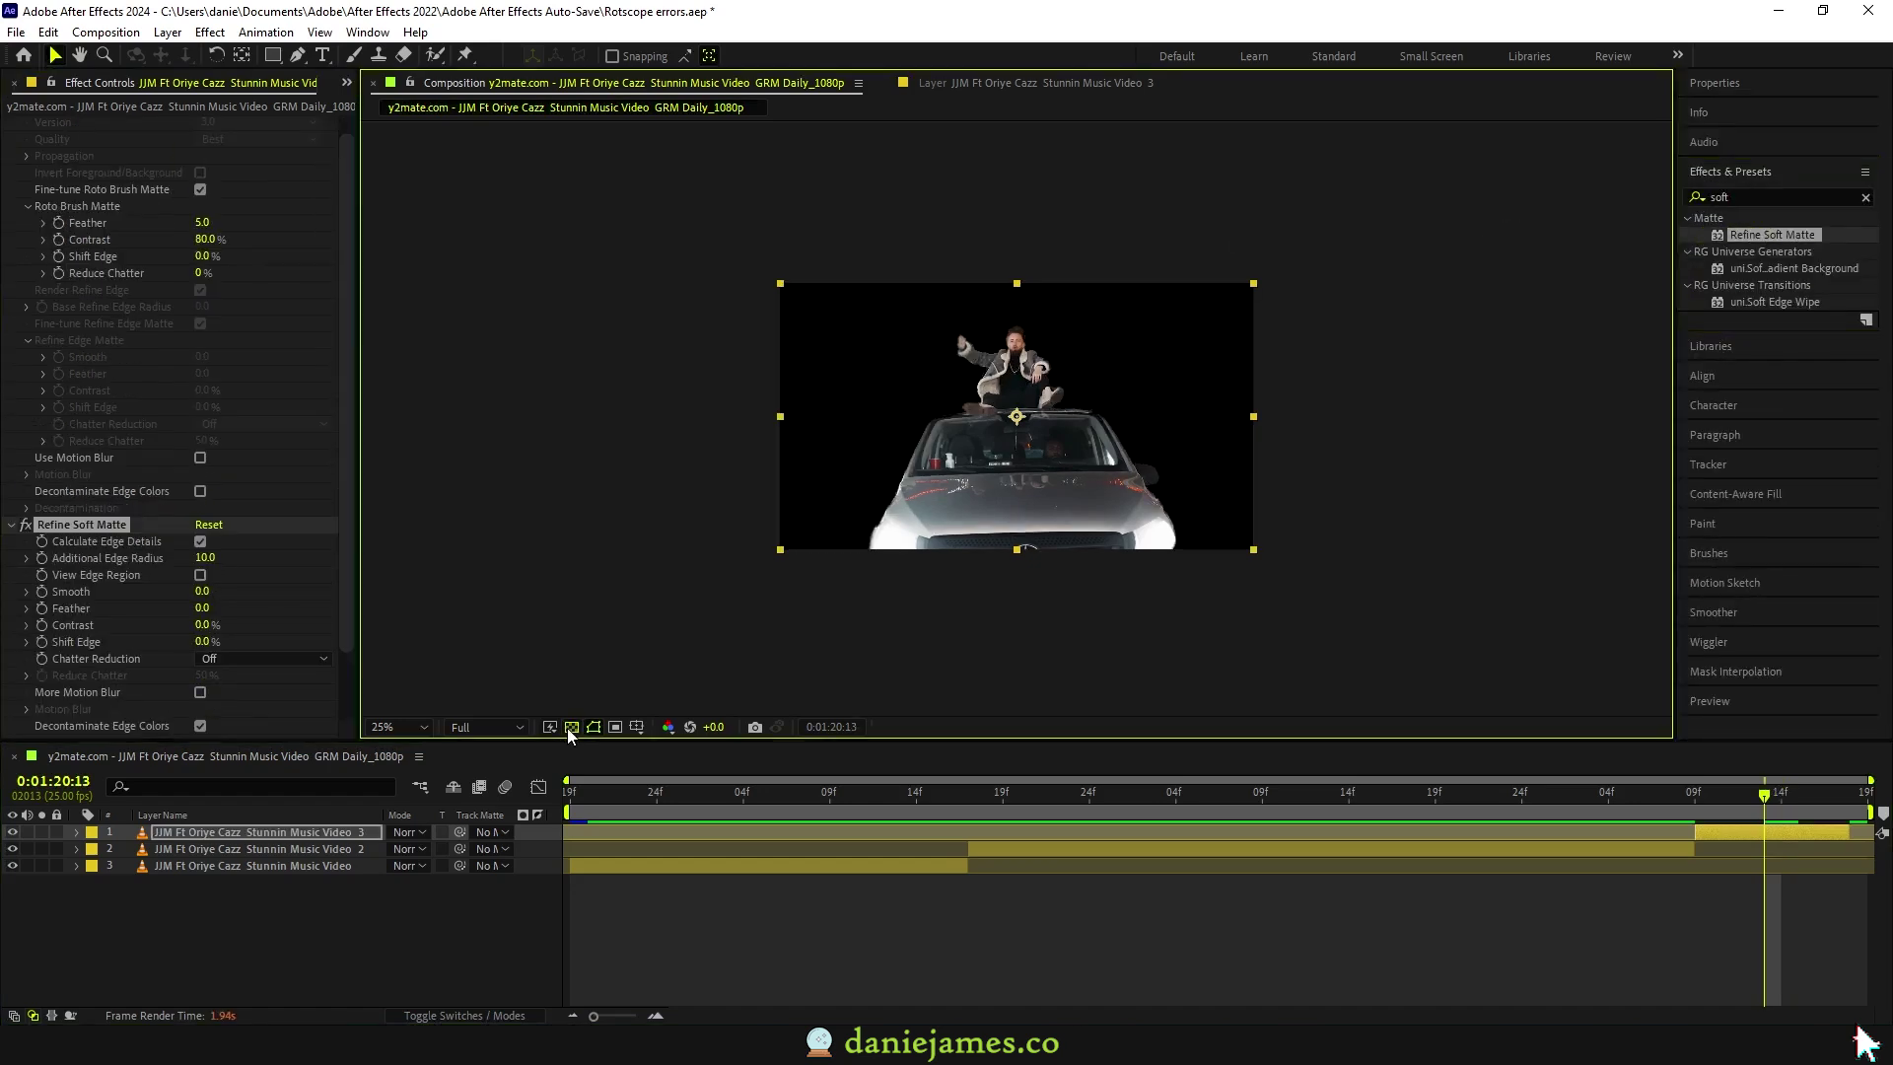
pyautogui.click(572, 727)
pyautogui.click(572, 727)
pyautogui.scroll(1, 956, 481)
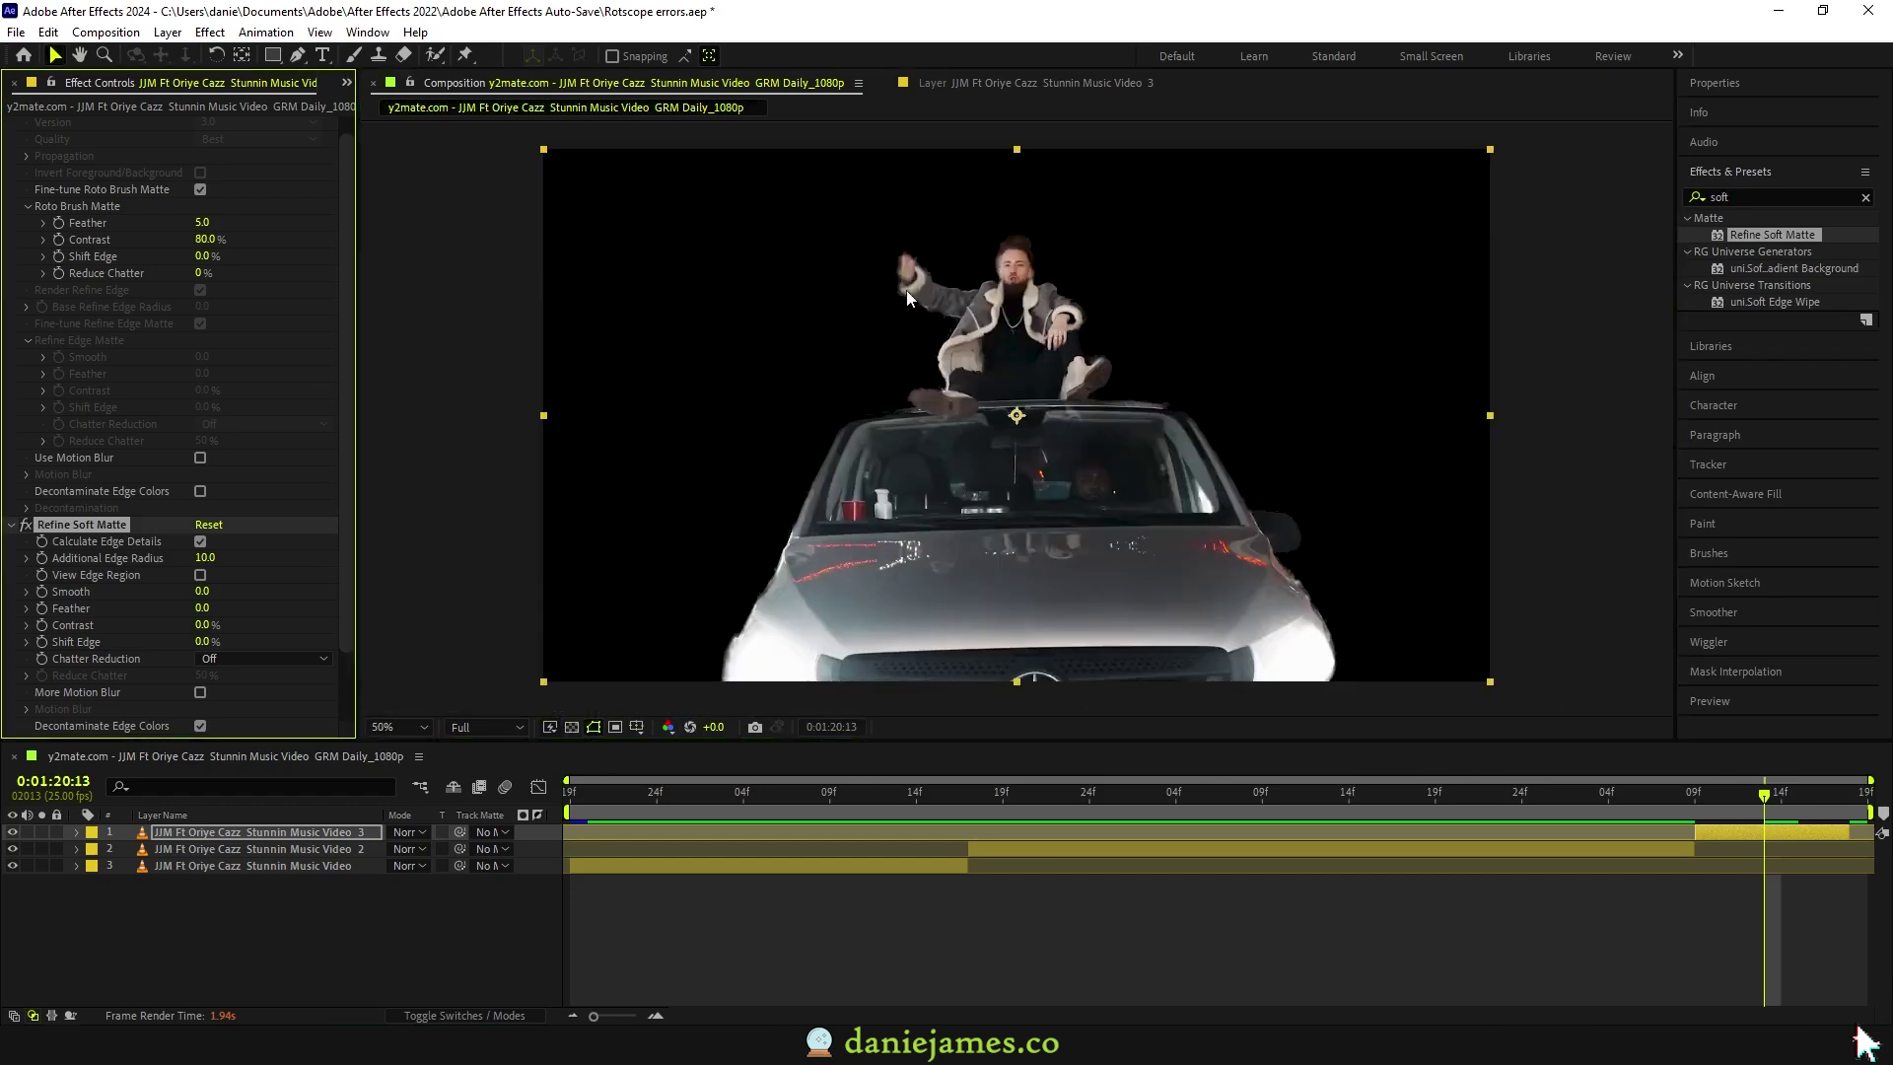
pyautogui.click(205, 558)
# Step: Set Additional Edge Radius to 0 and preview the refined edge region
pyautogui.write('0')
pyautogui.press('Return')
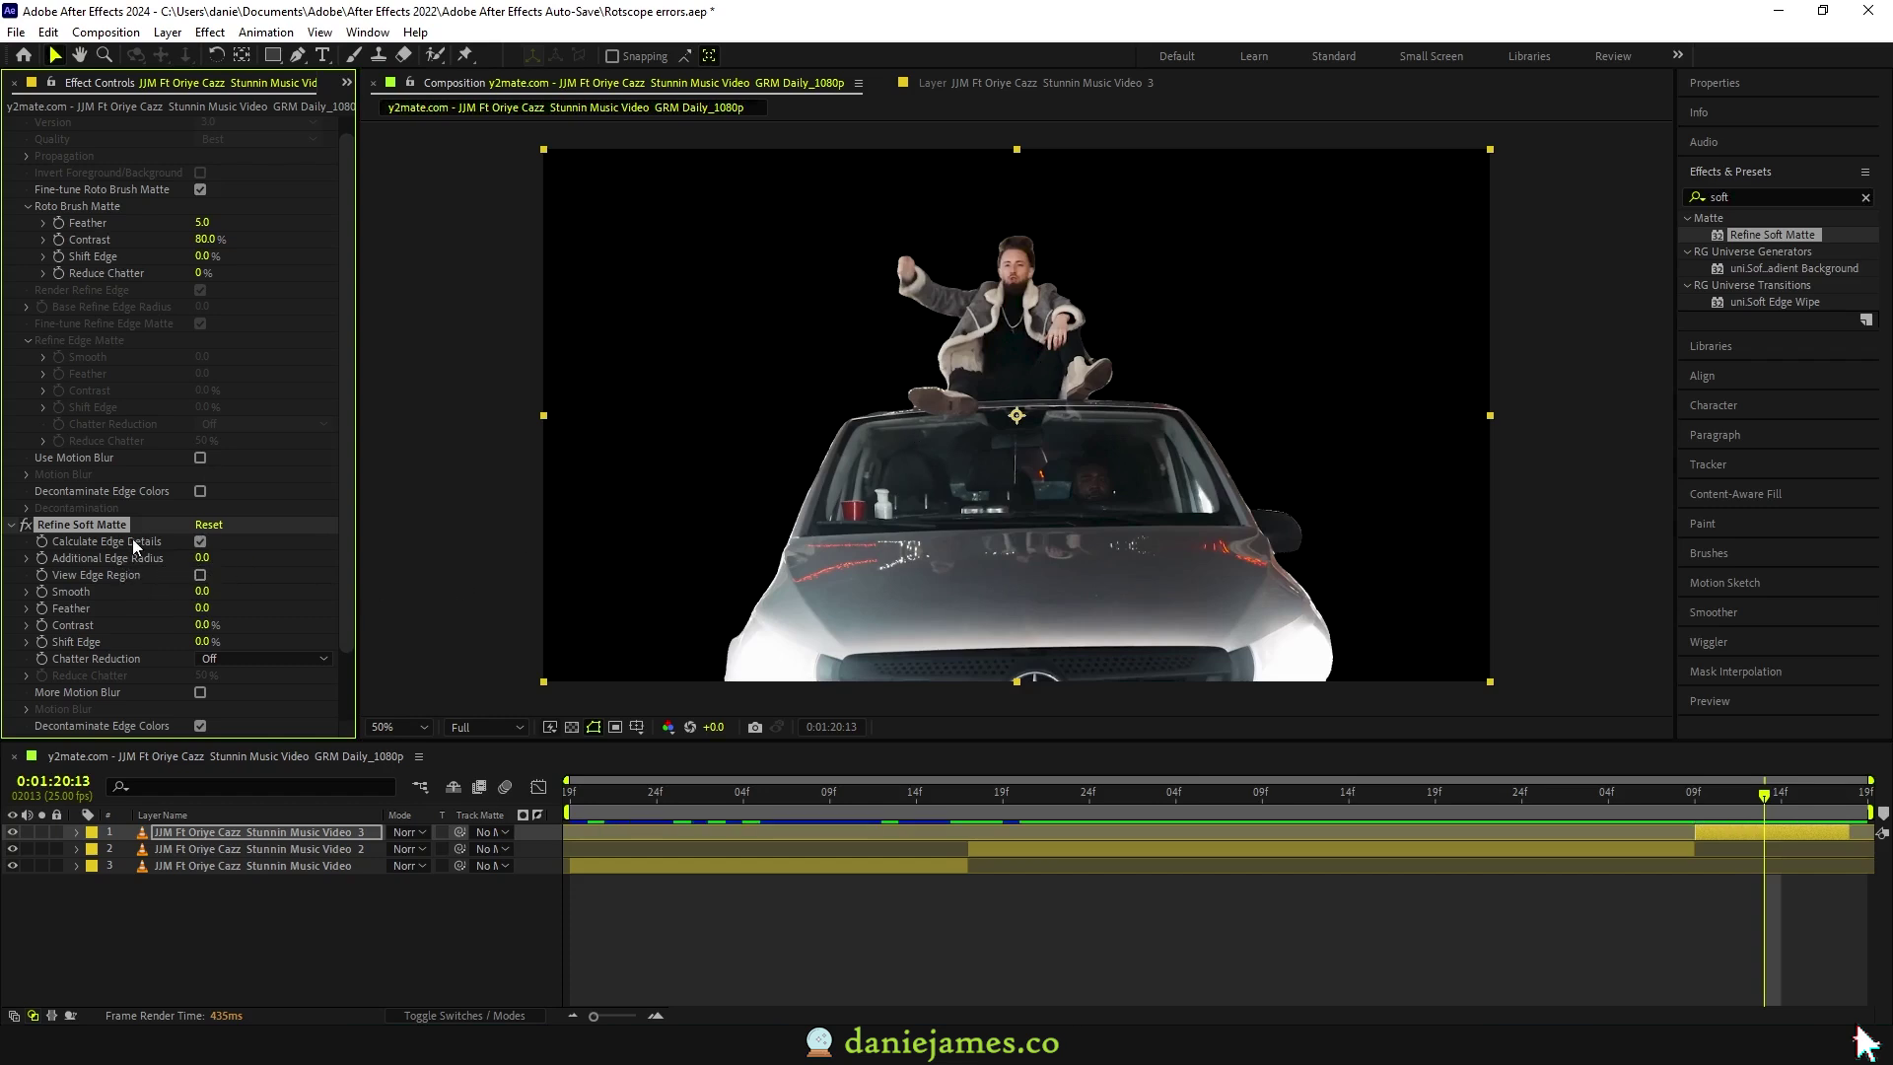
pyautogui.click(201, 576)
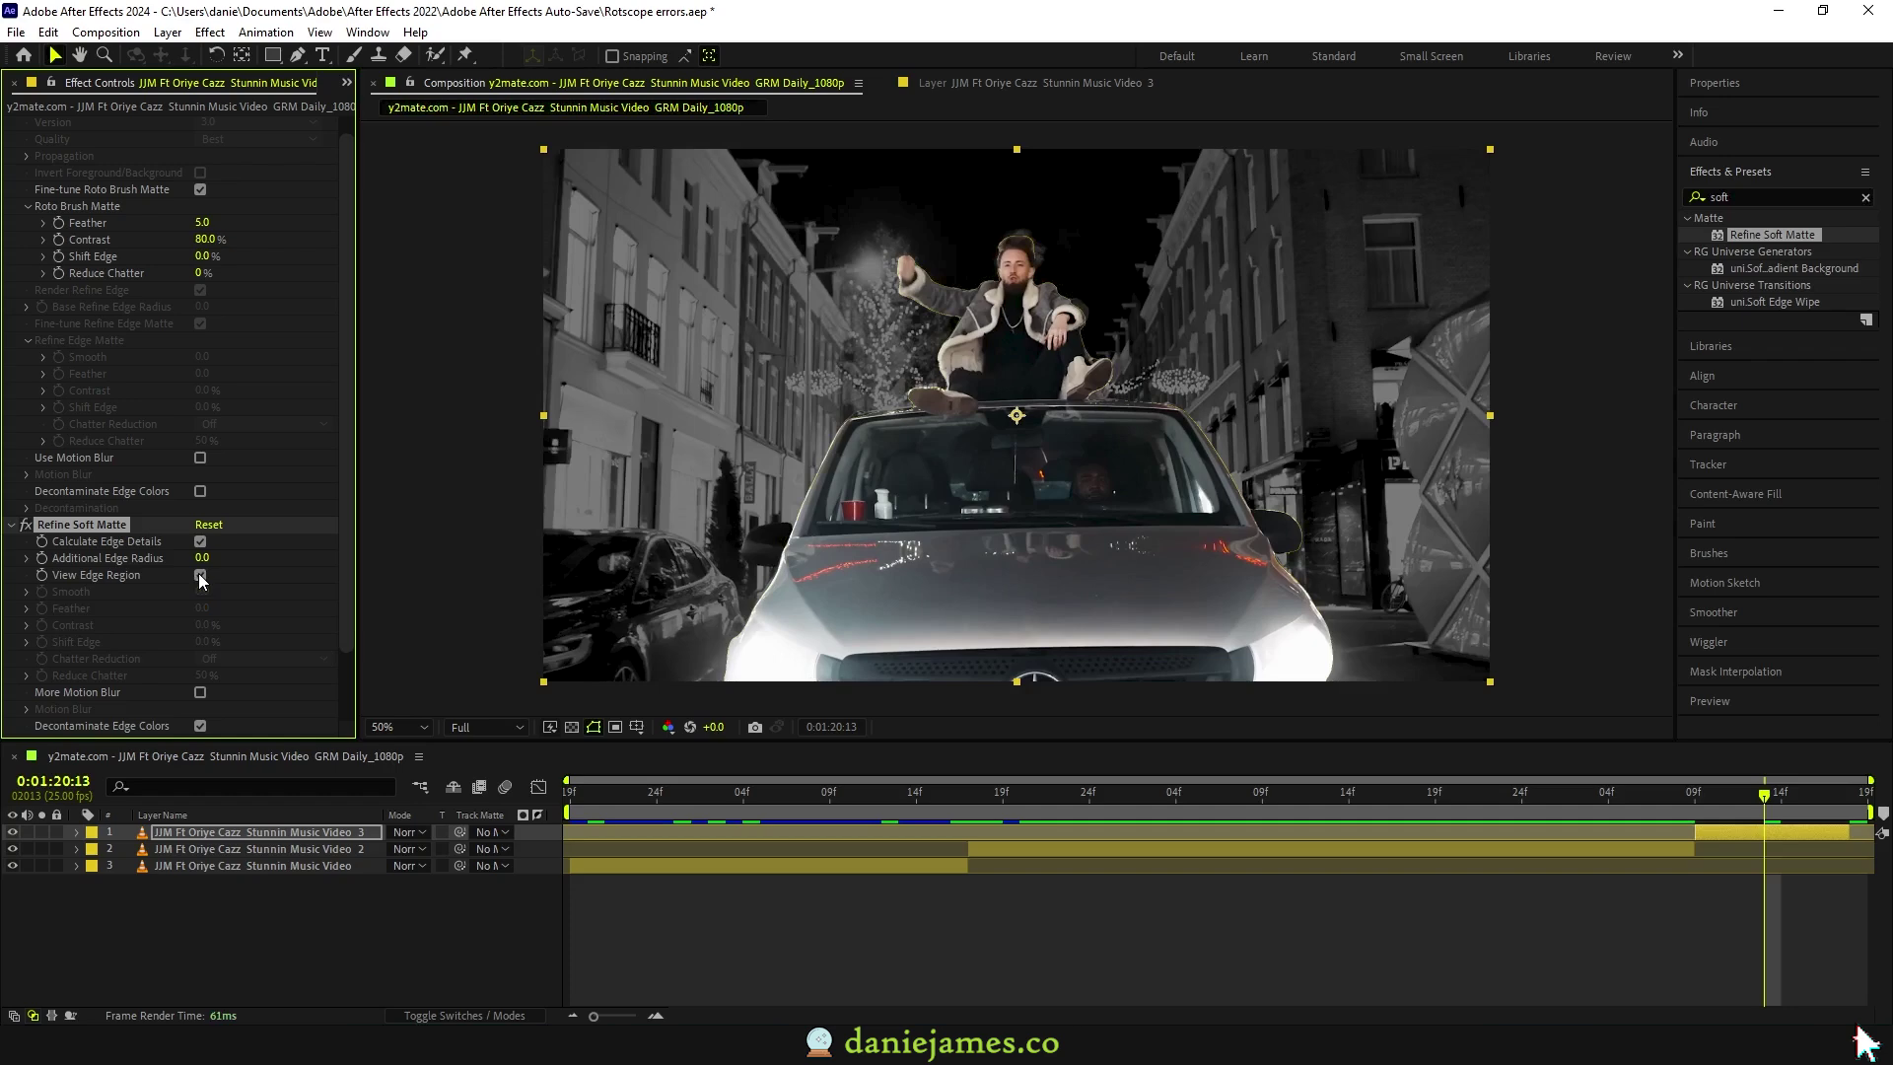
pyautogui.click(200, 576)
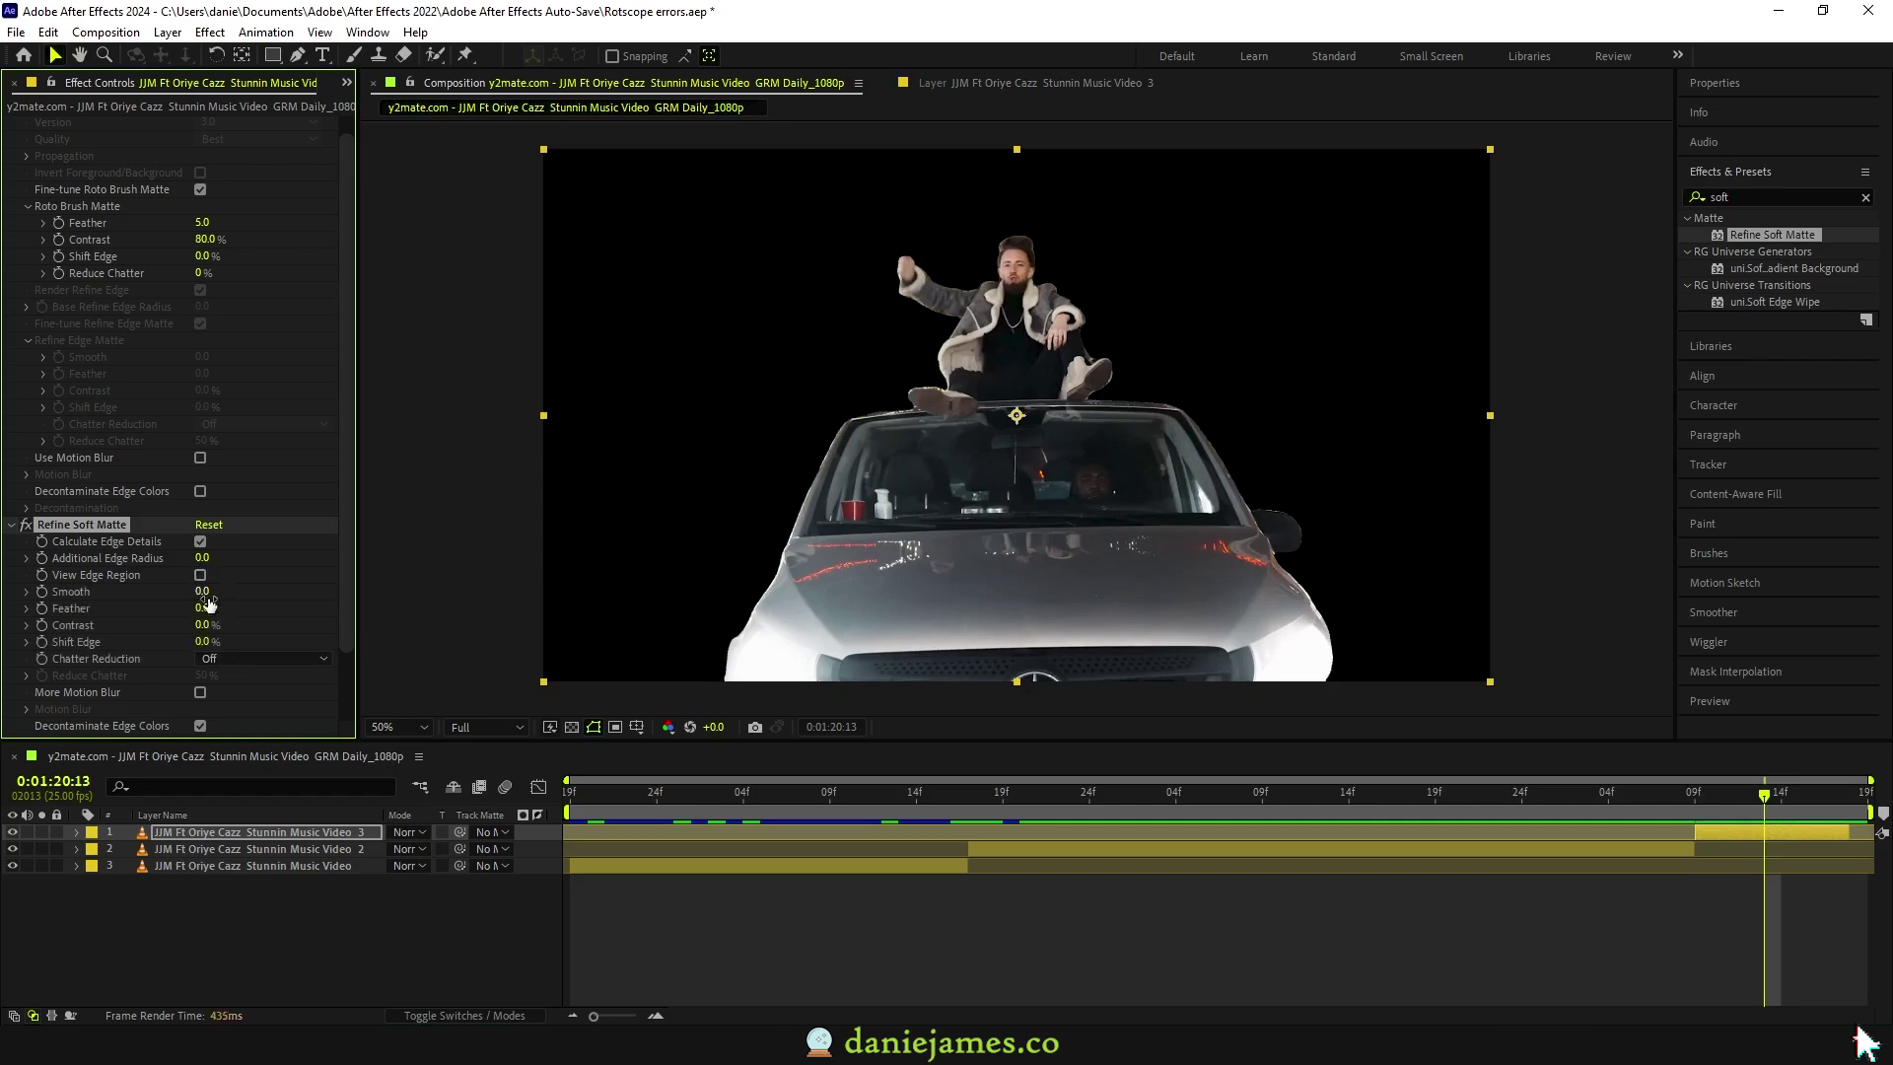
# Step: Raise Feather to 2.5, recheck the edge region, and view a frame before the car shot
pyautogui.moveTo(203, 607); pyautogui.dragTo(242, 642)
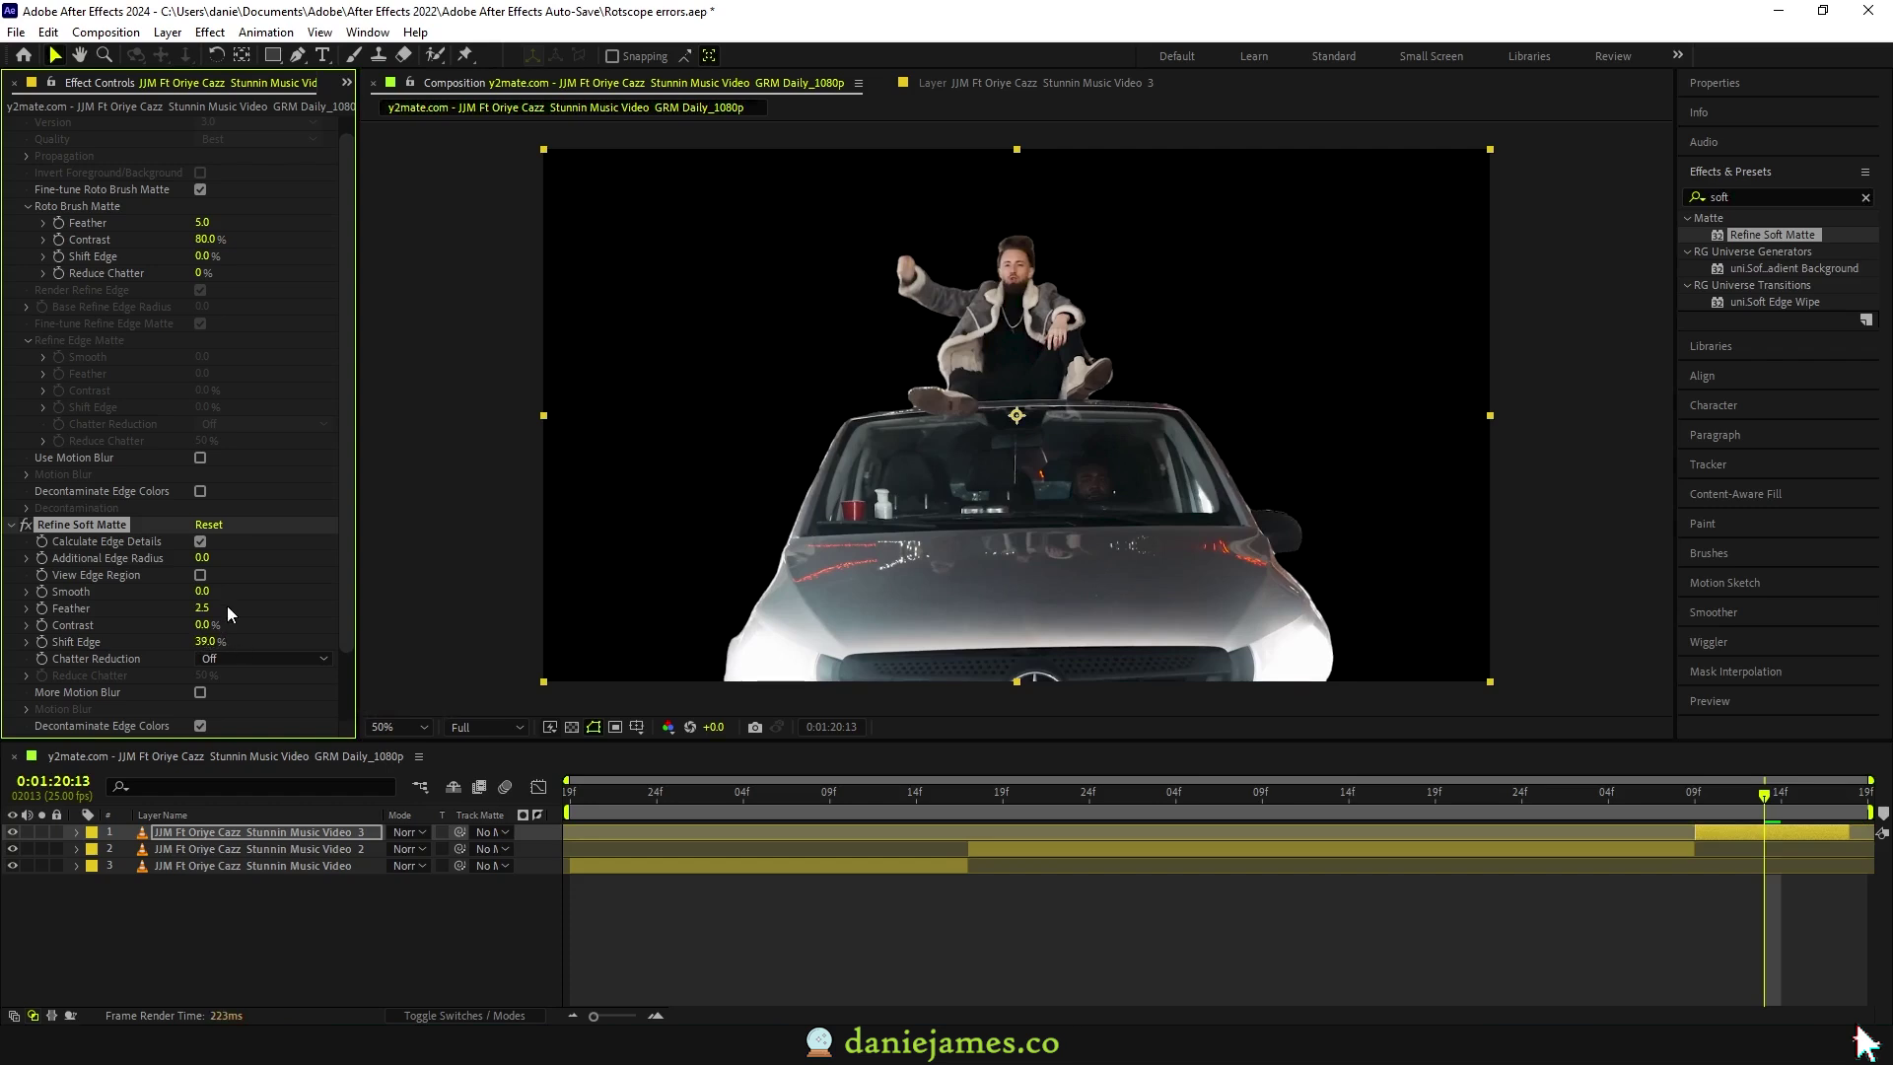
pyautogui.click(201, 575)
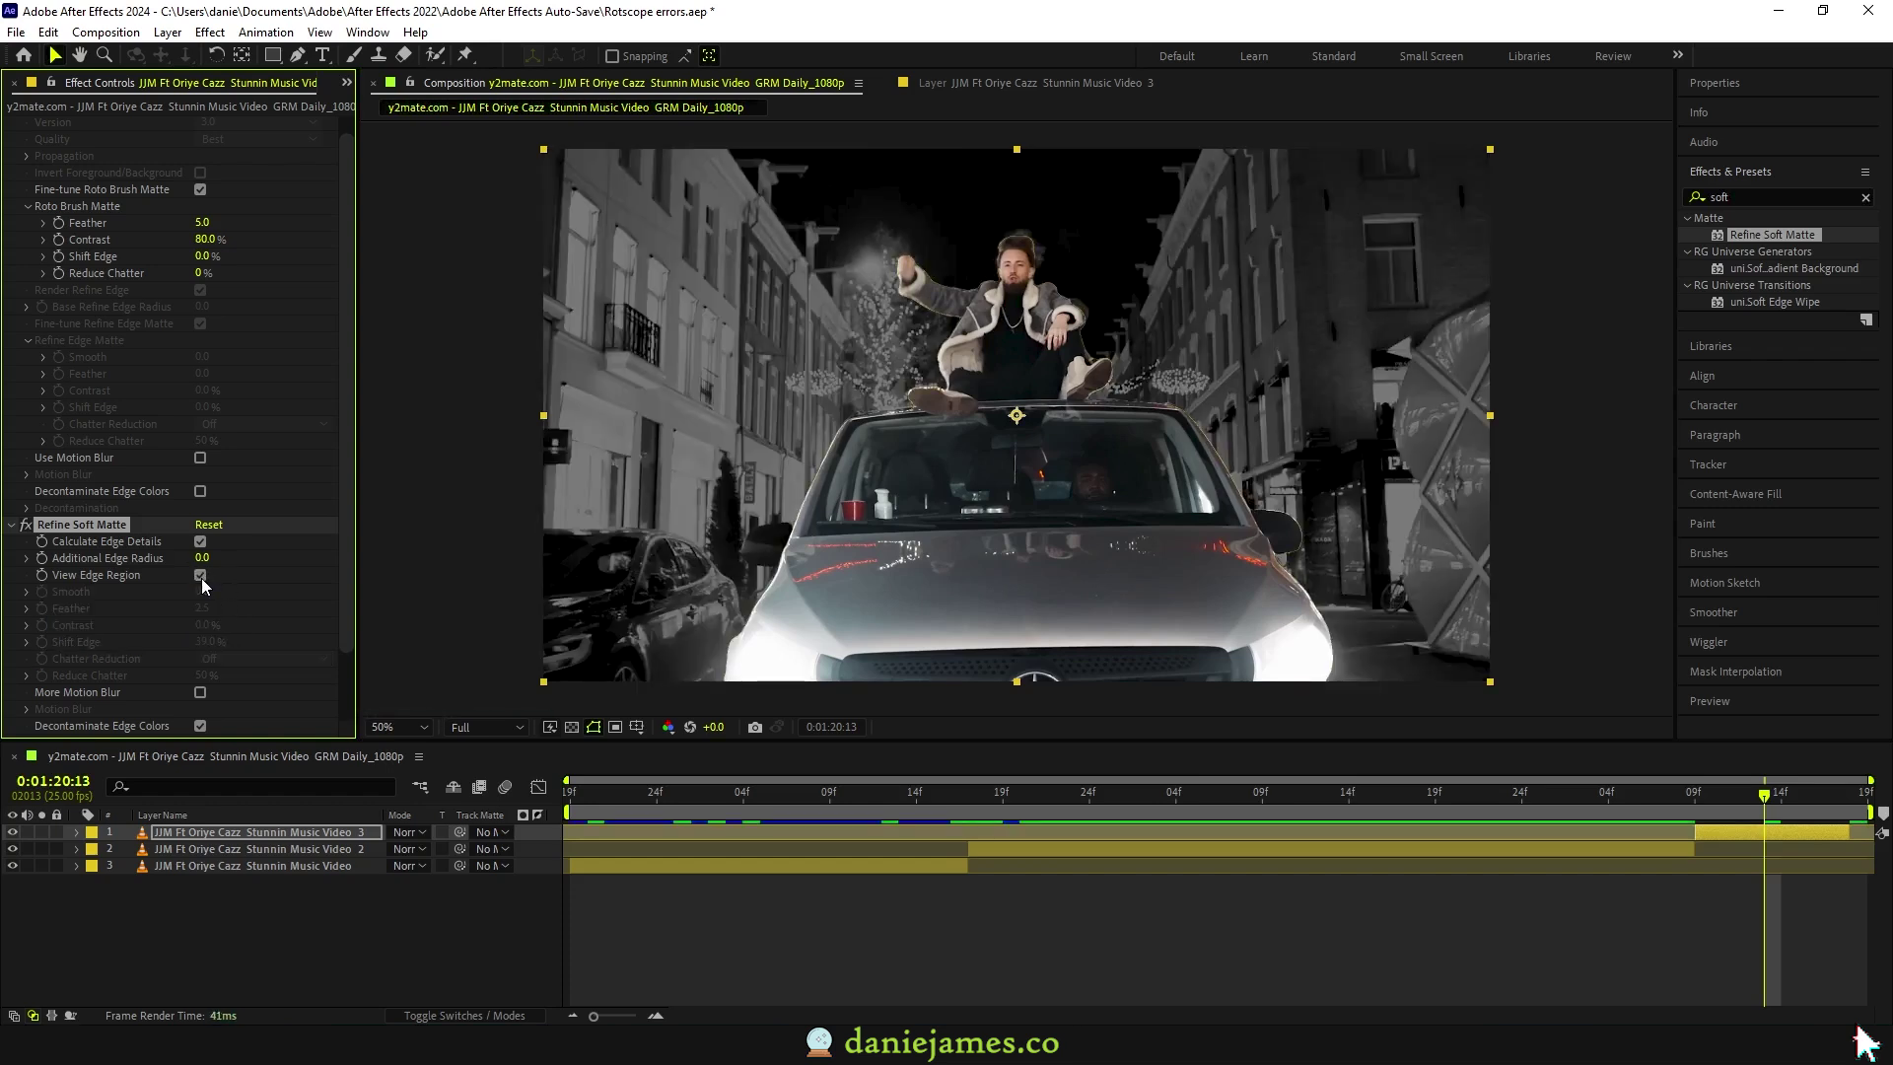
pyautogui.click(201, 575)
pyautogui.scroll(-2, 124, 625)
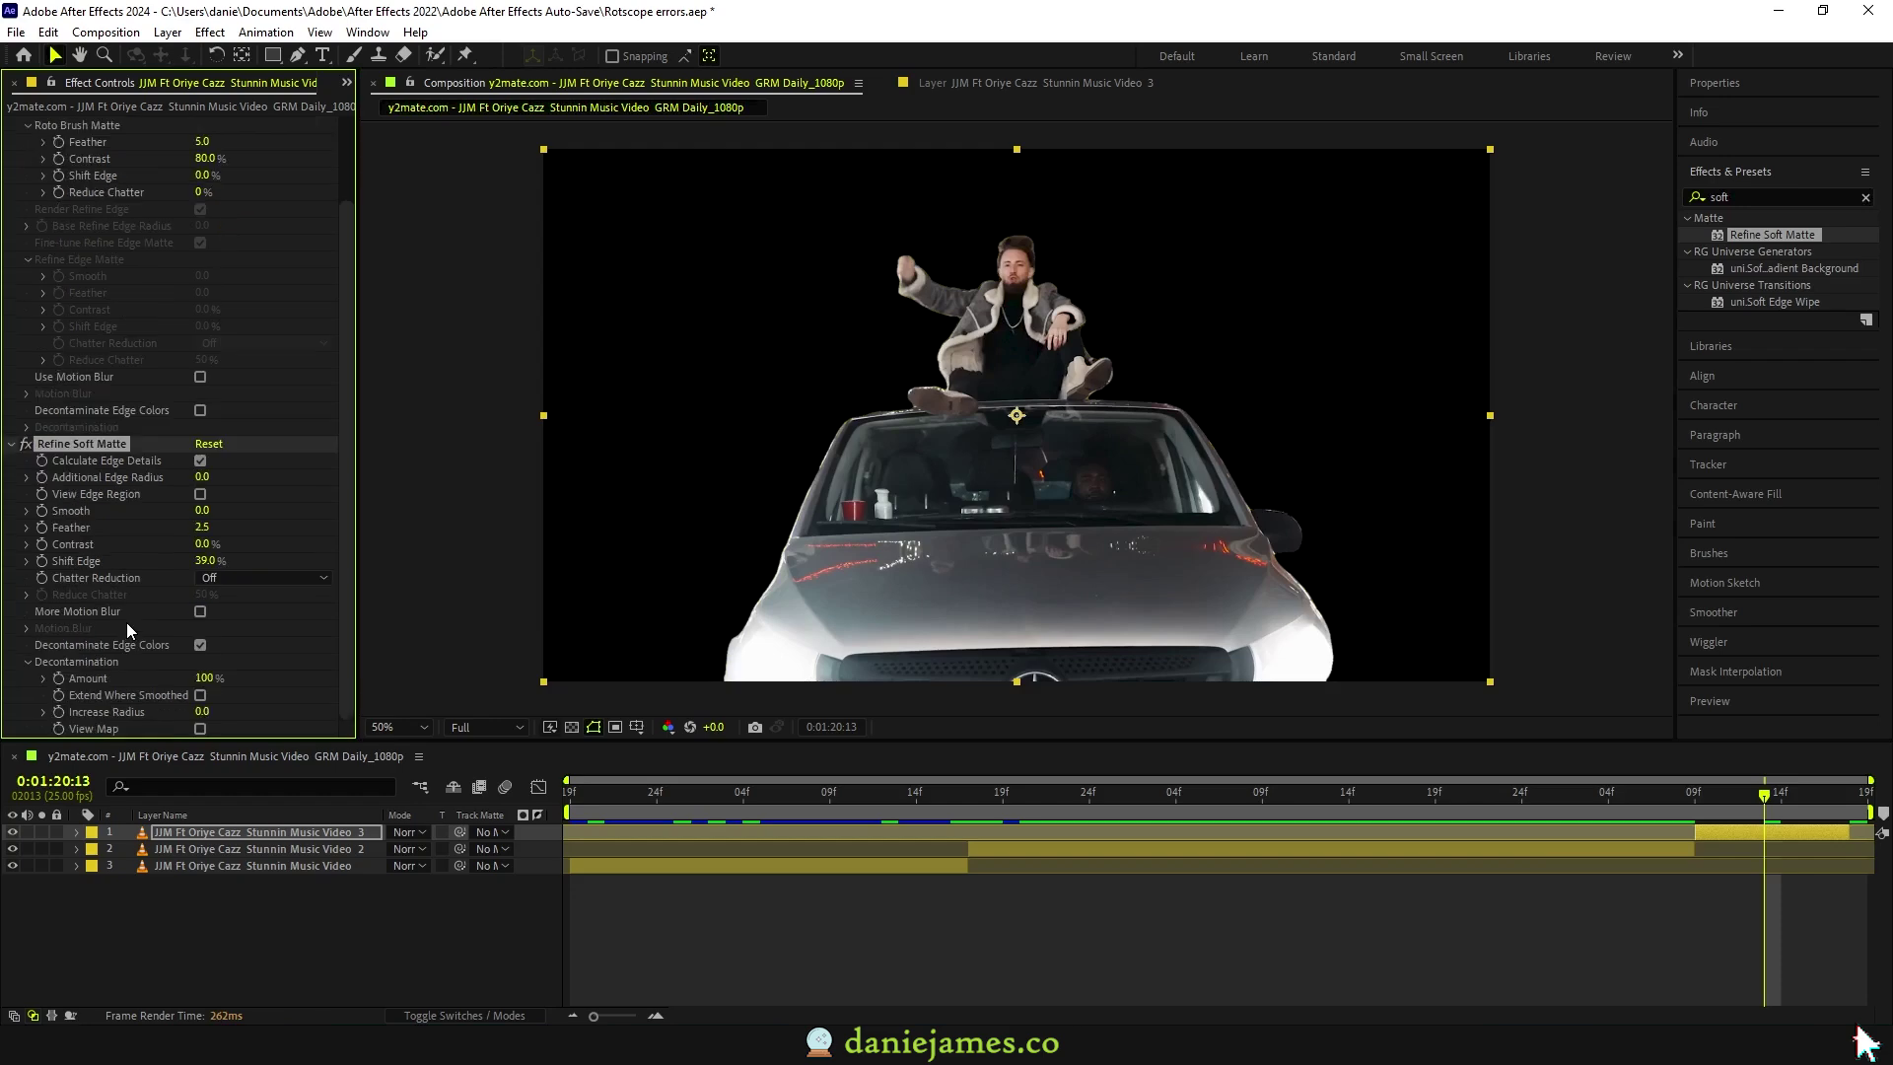
pyautogui.scroll(2, 126, 623)
pyautogui.click(1644, 805)
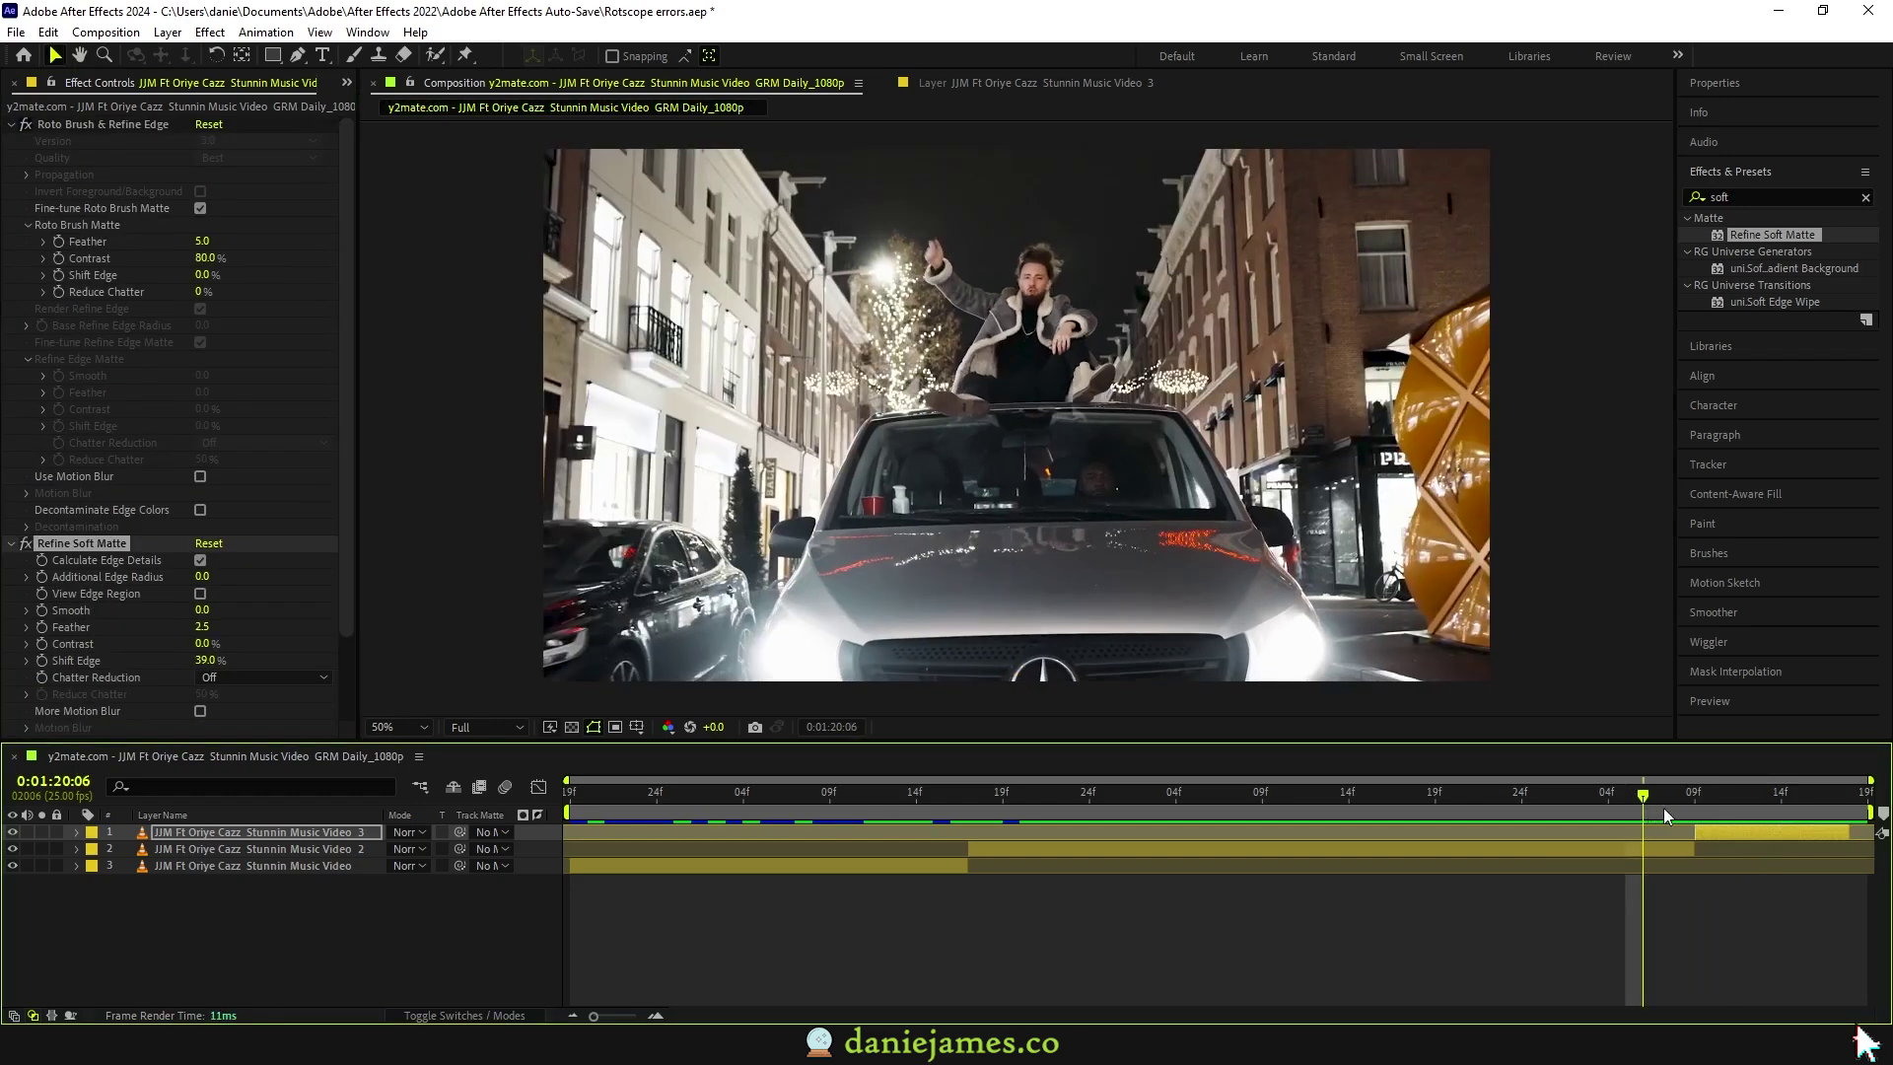
pyautogui.moveTo(1665, 811); pyautogui.dragTo(1744, 807)
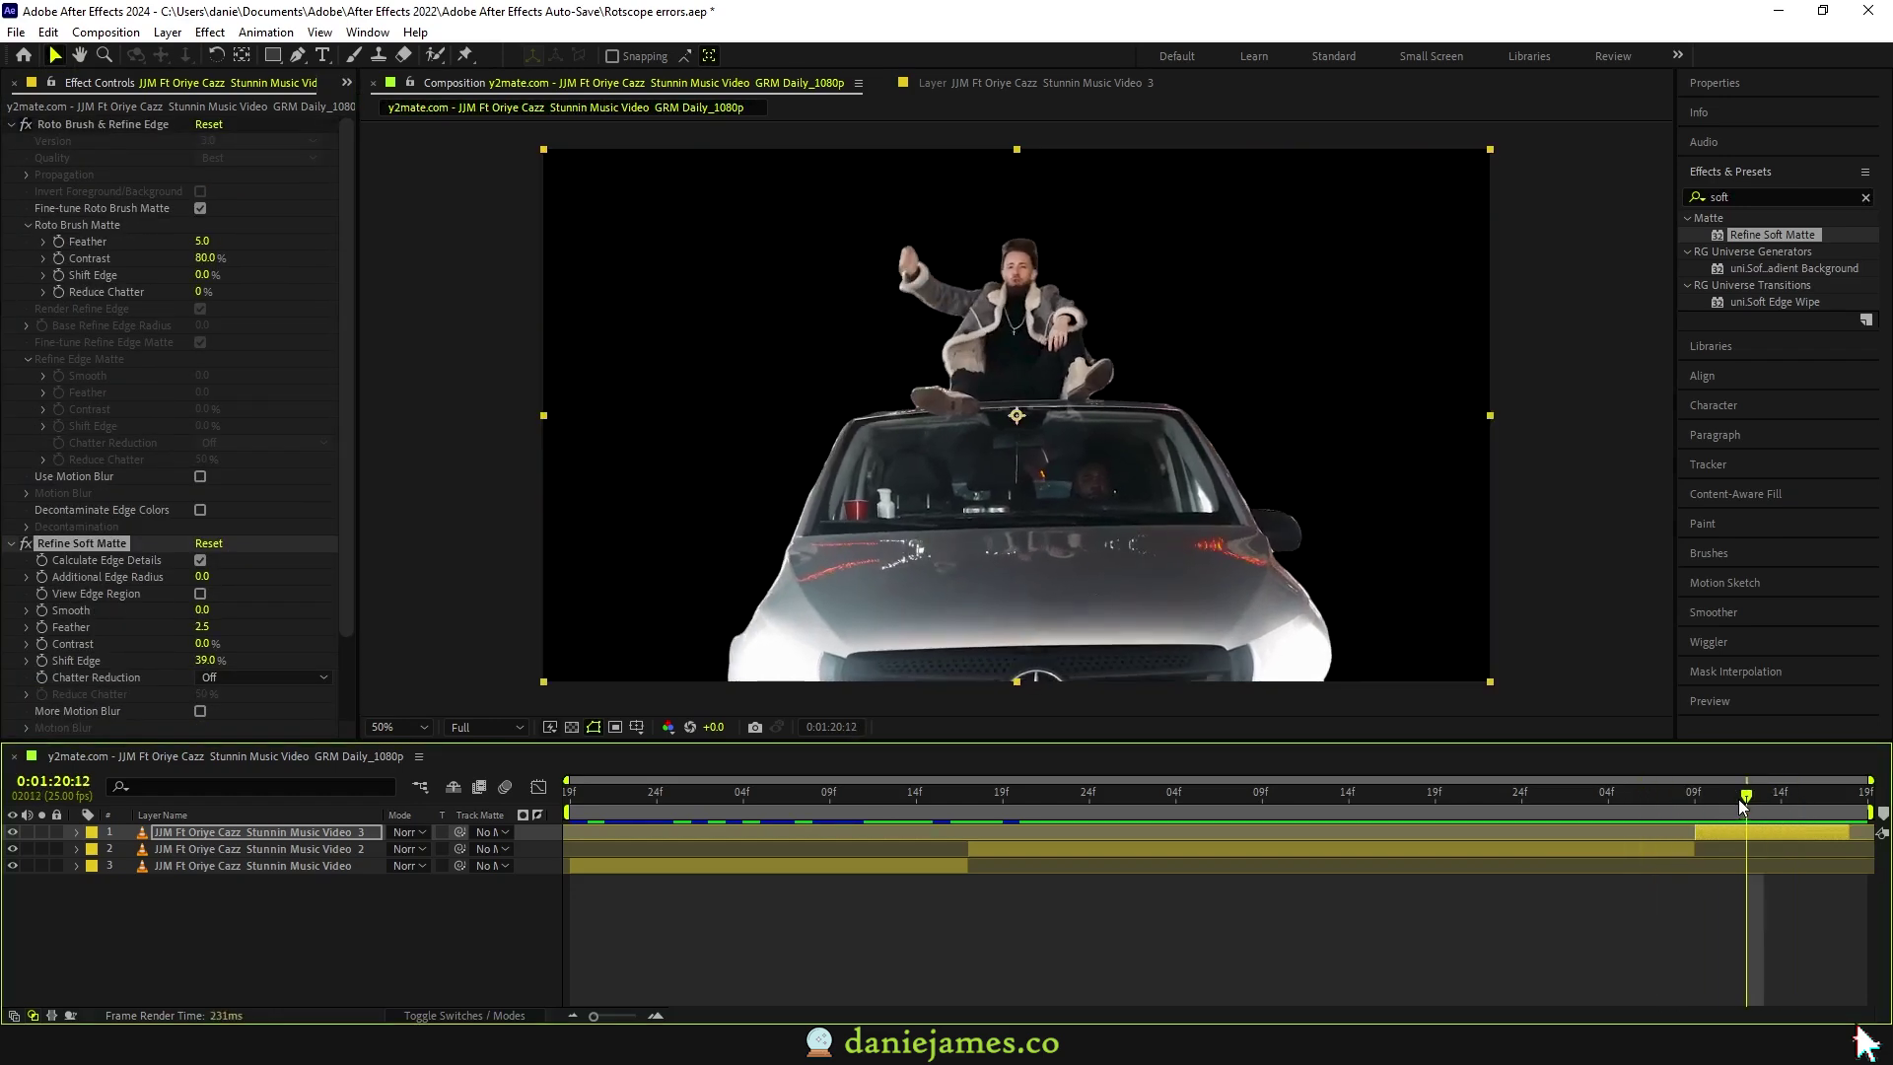